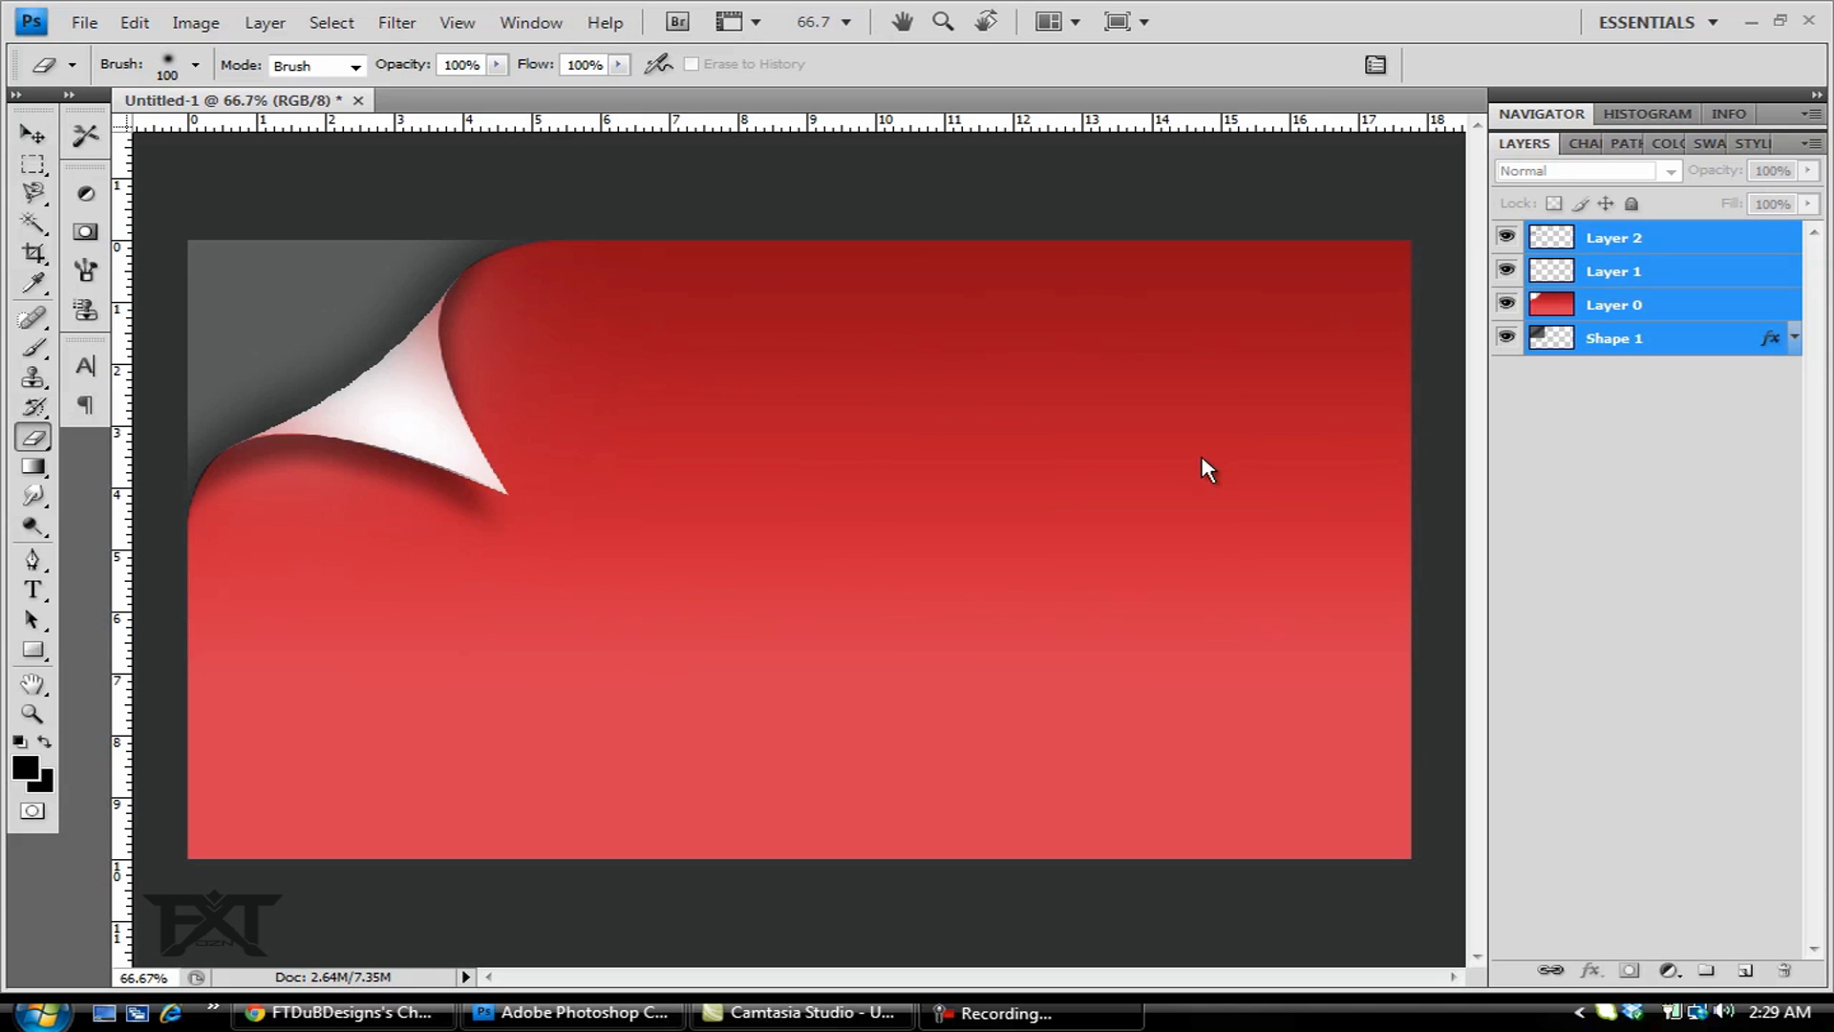
- Create a new 1280×720 px document and convert its Background into Layer 0
click(84, 22)
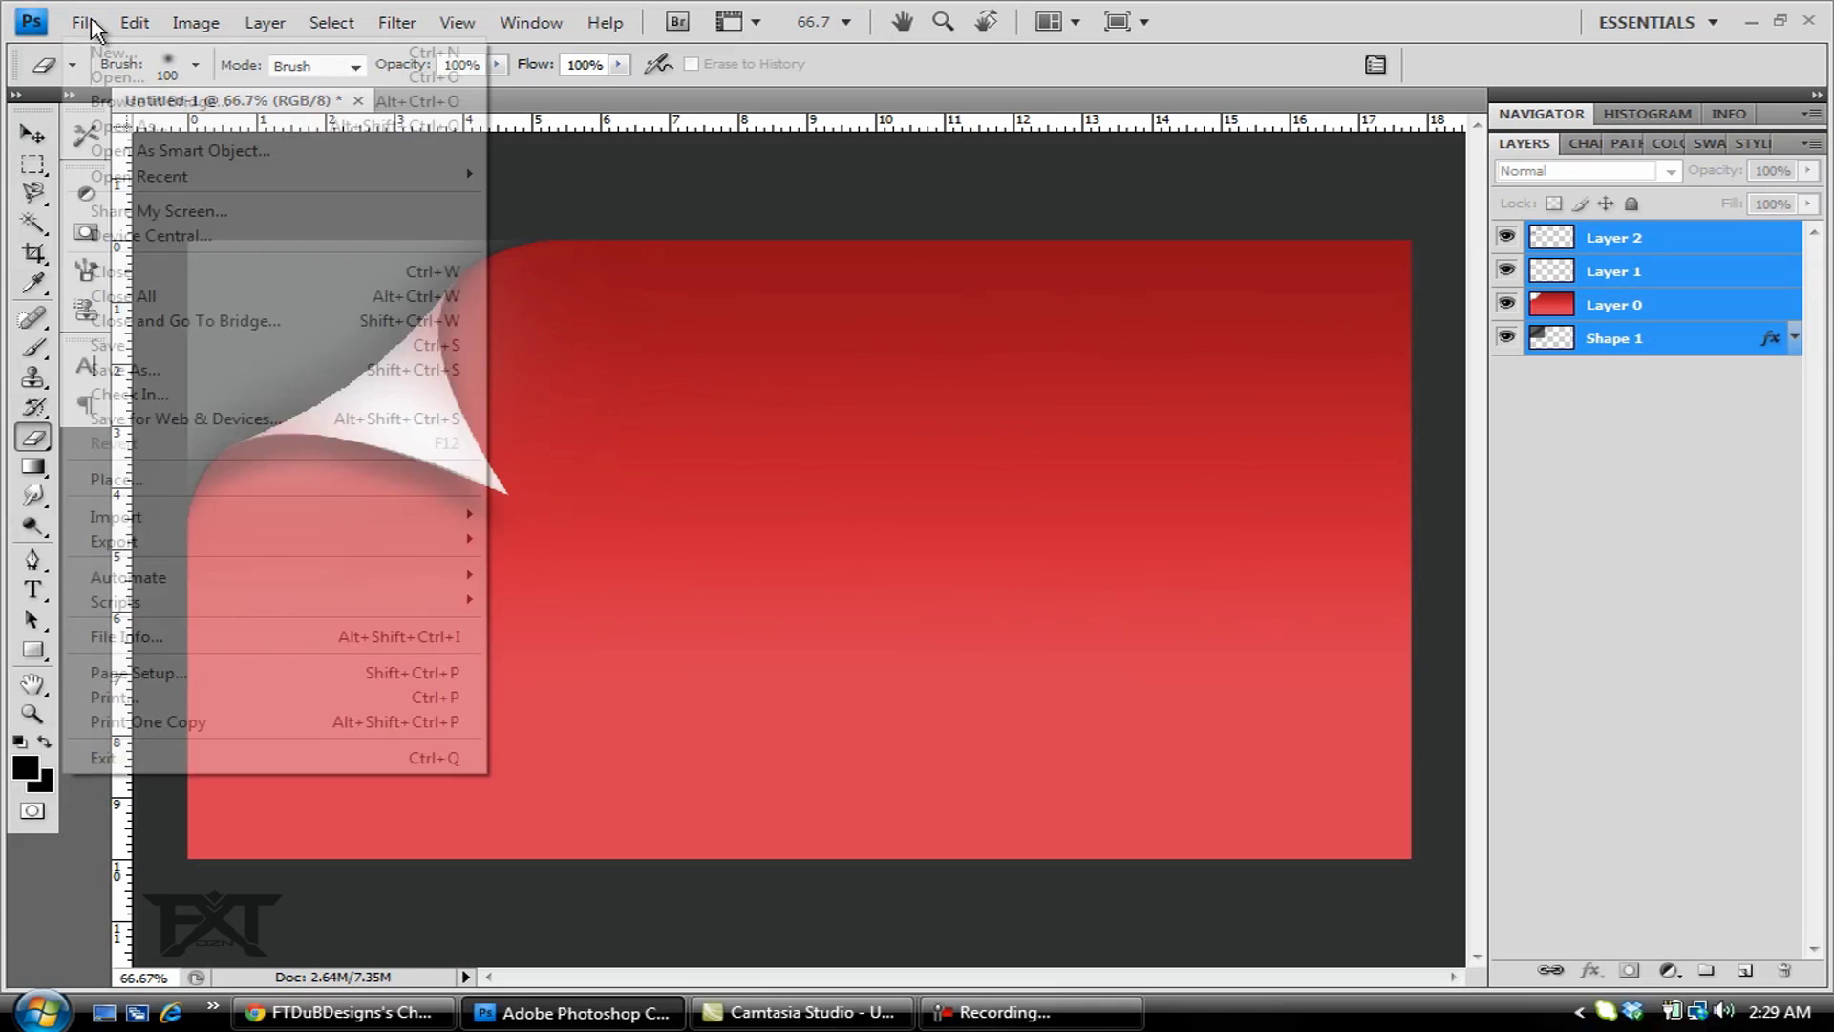
click(95, 51)
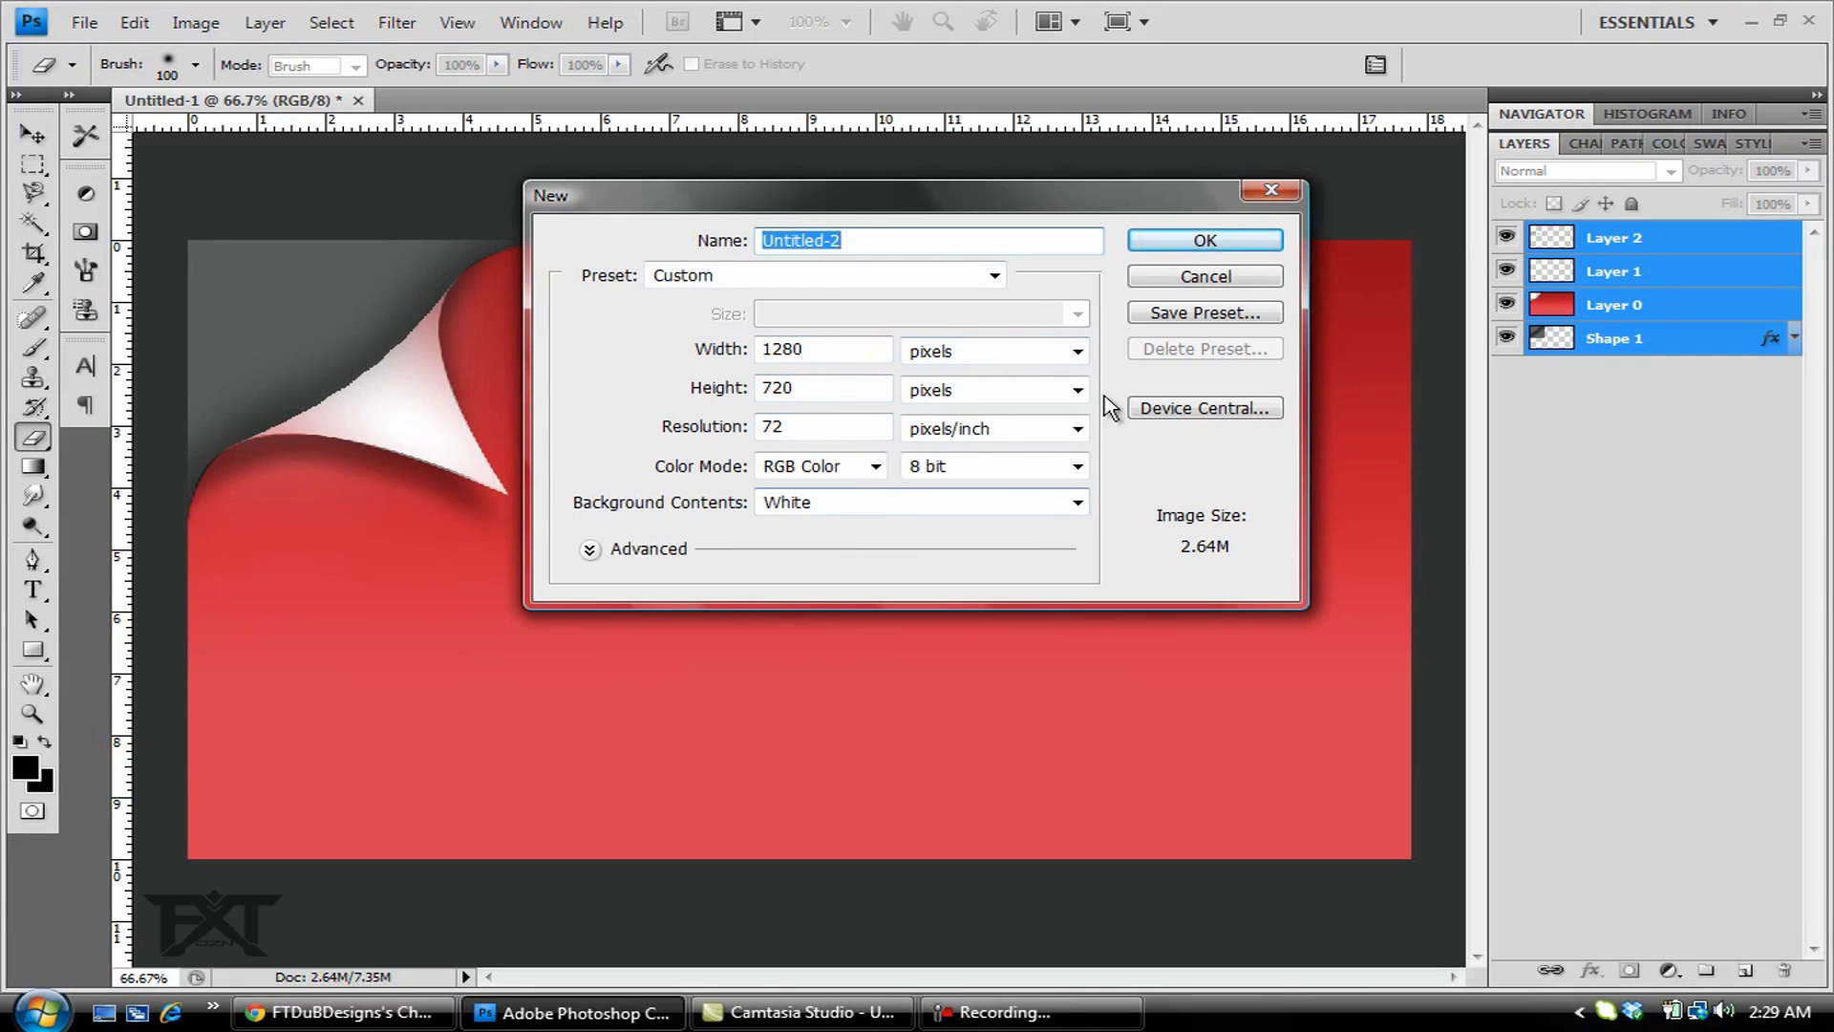
click(1237, 244)
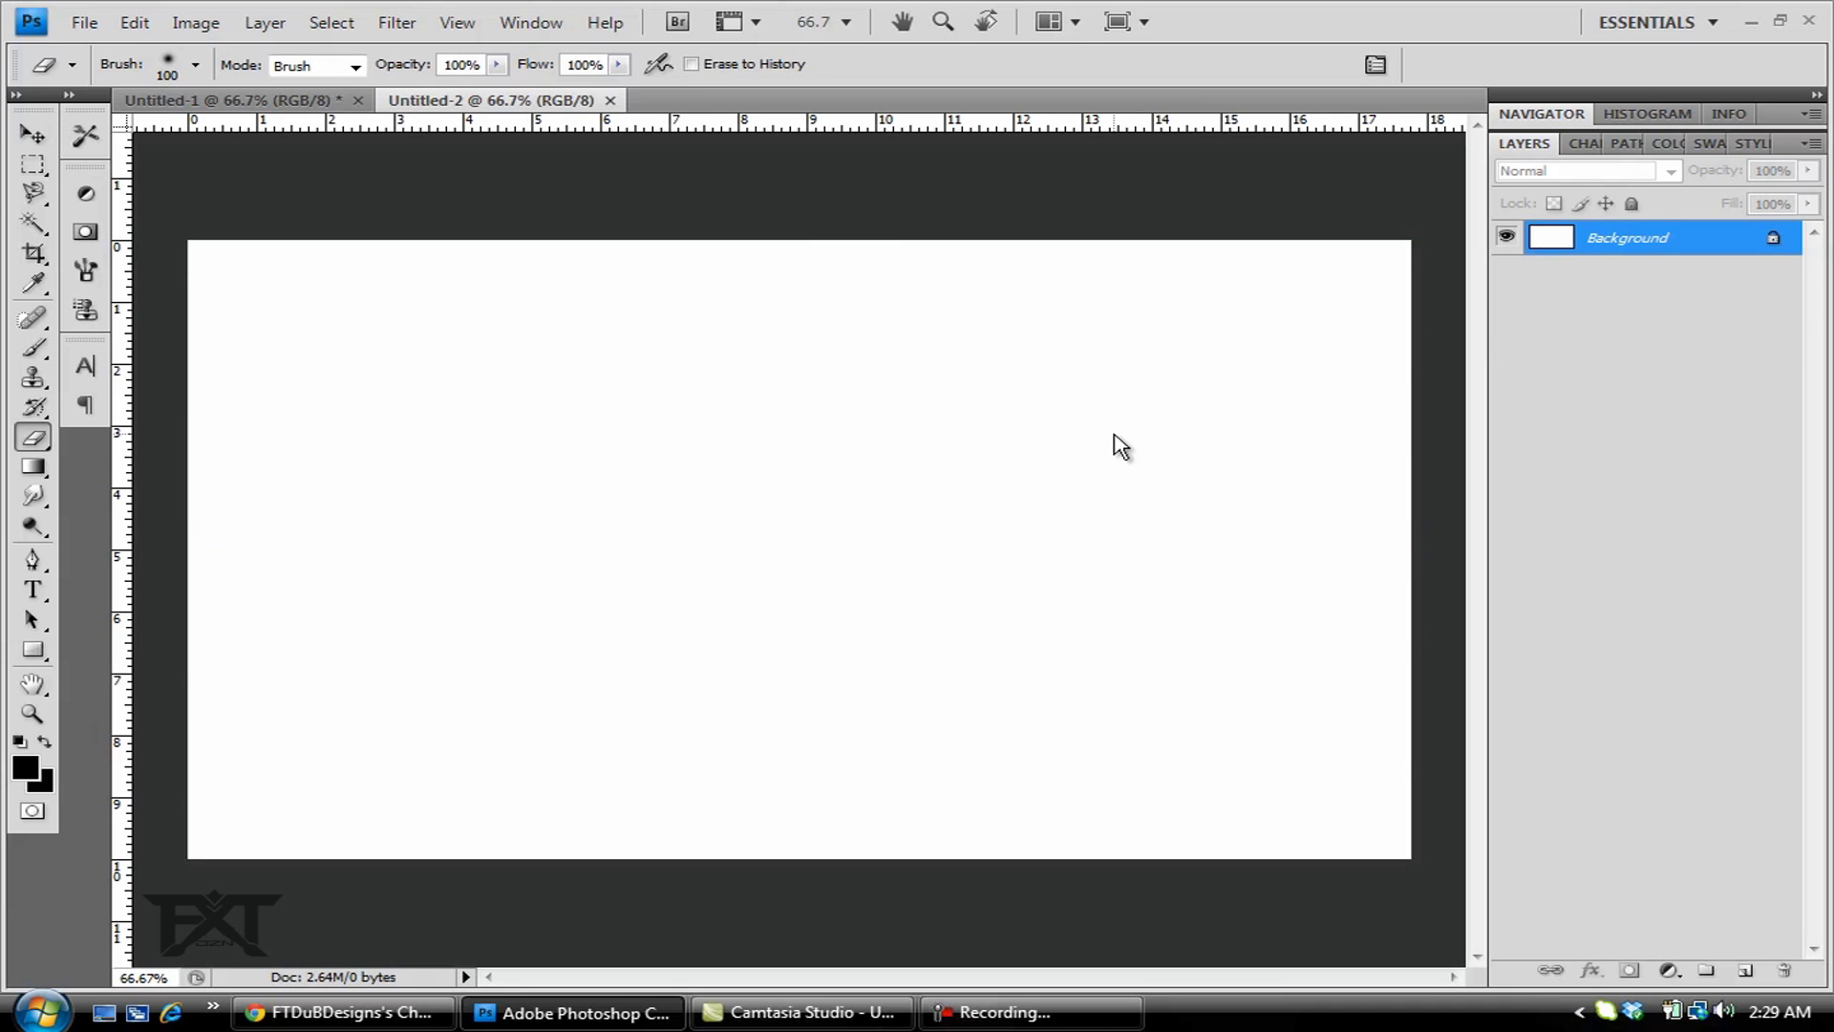
double_click(1700, 247)
click(1188, 315)
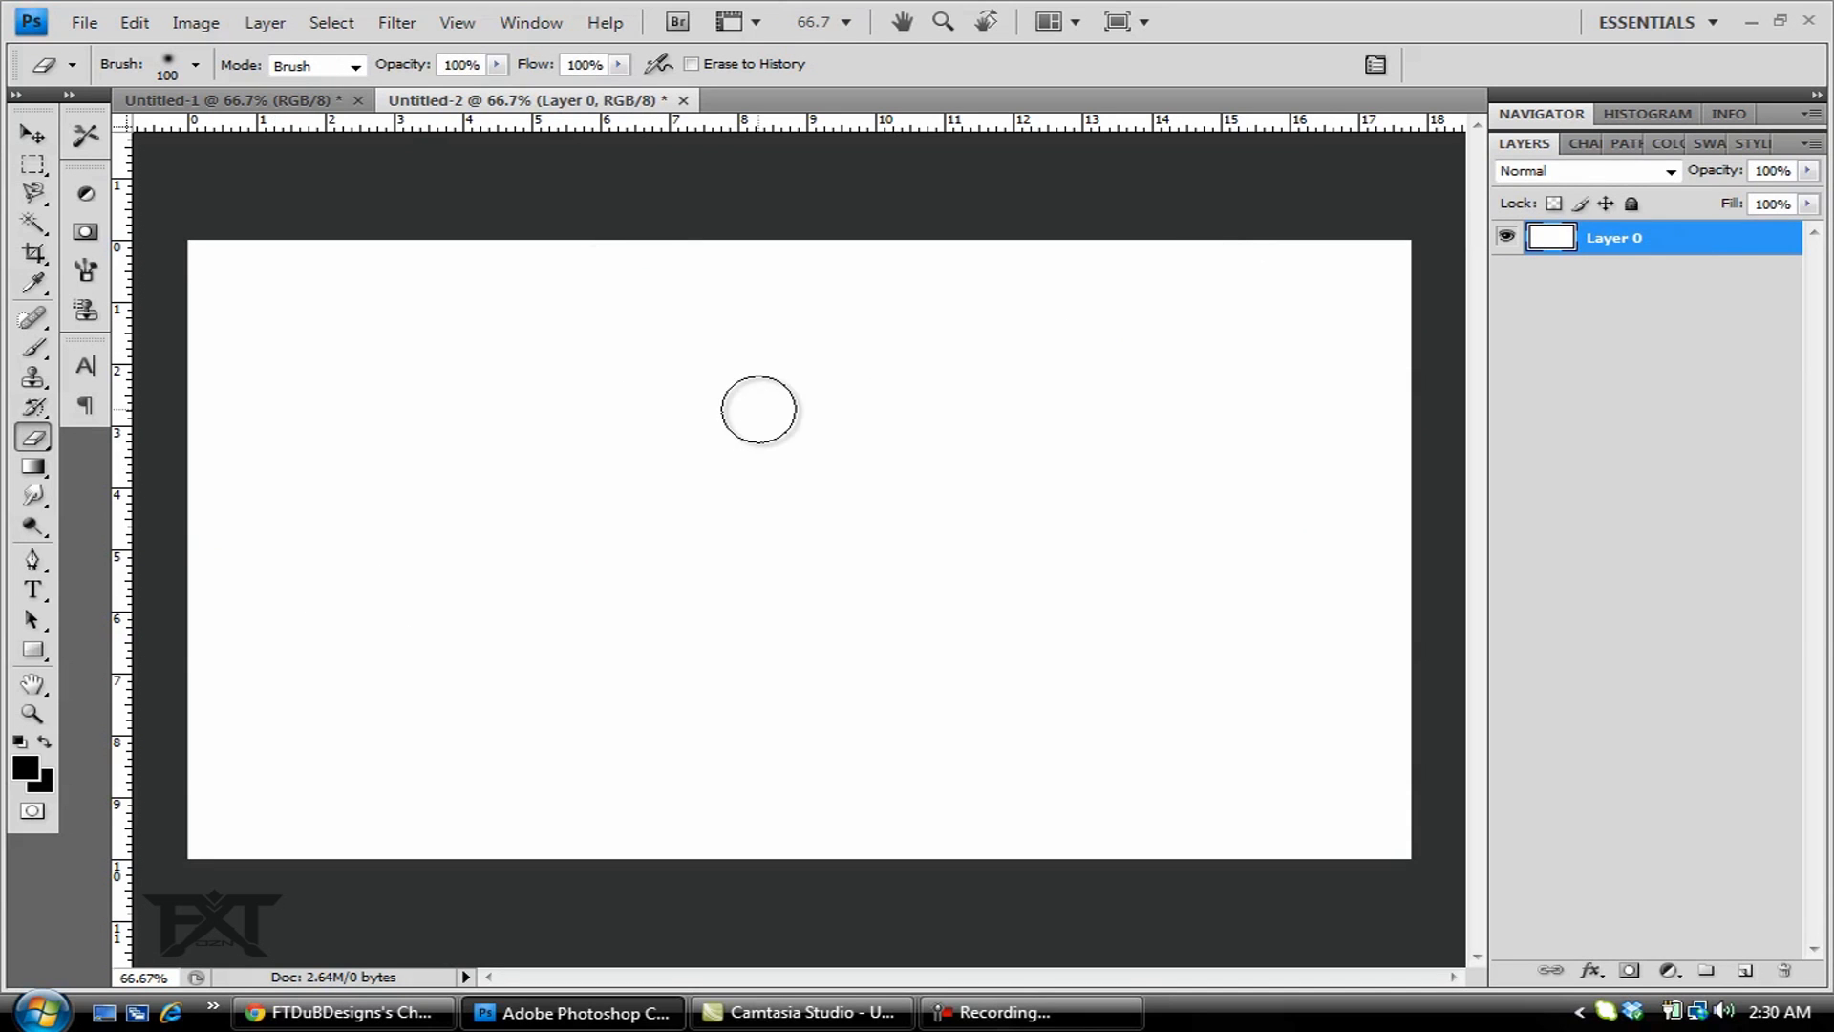
- Fill Layer 0 with the red gradient preset, dragged from the canvas top downward
click(33, 469)
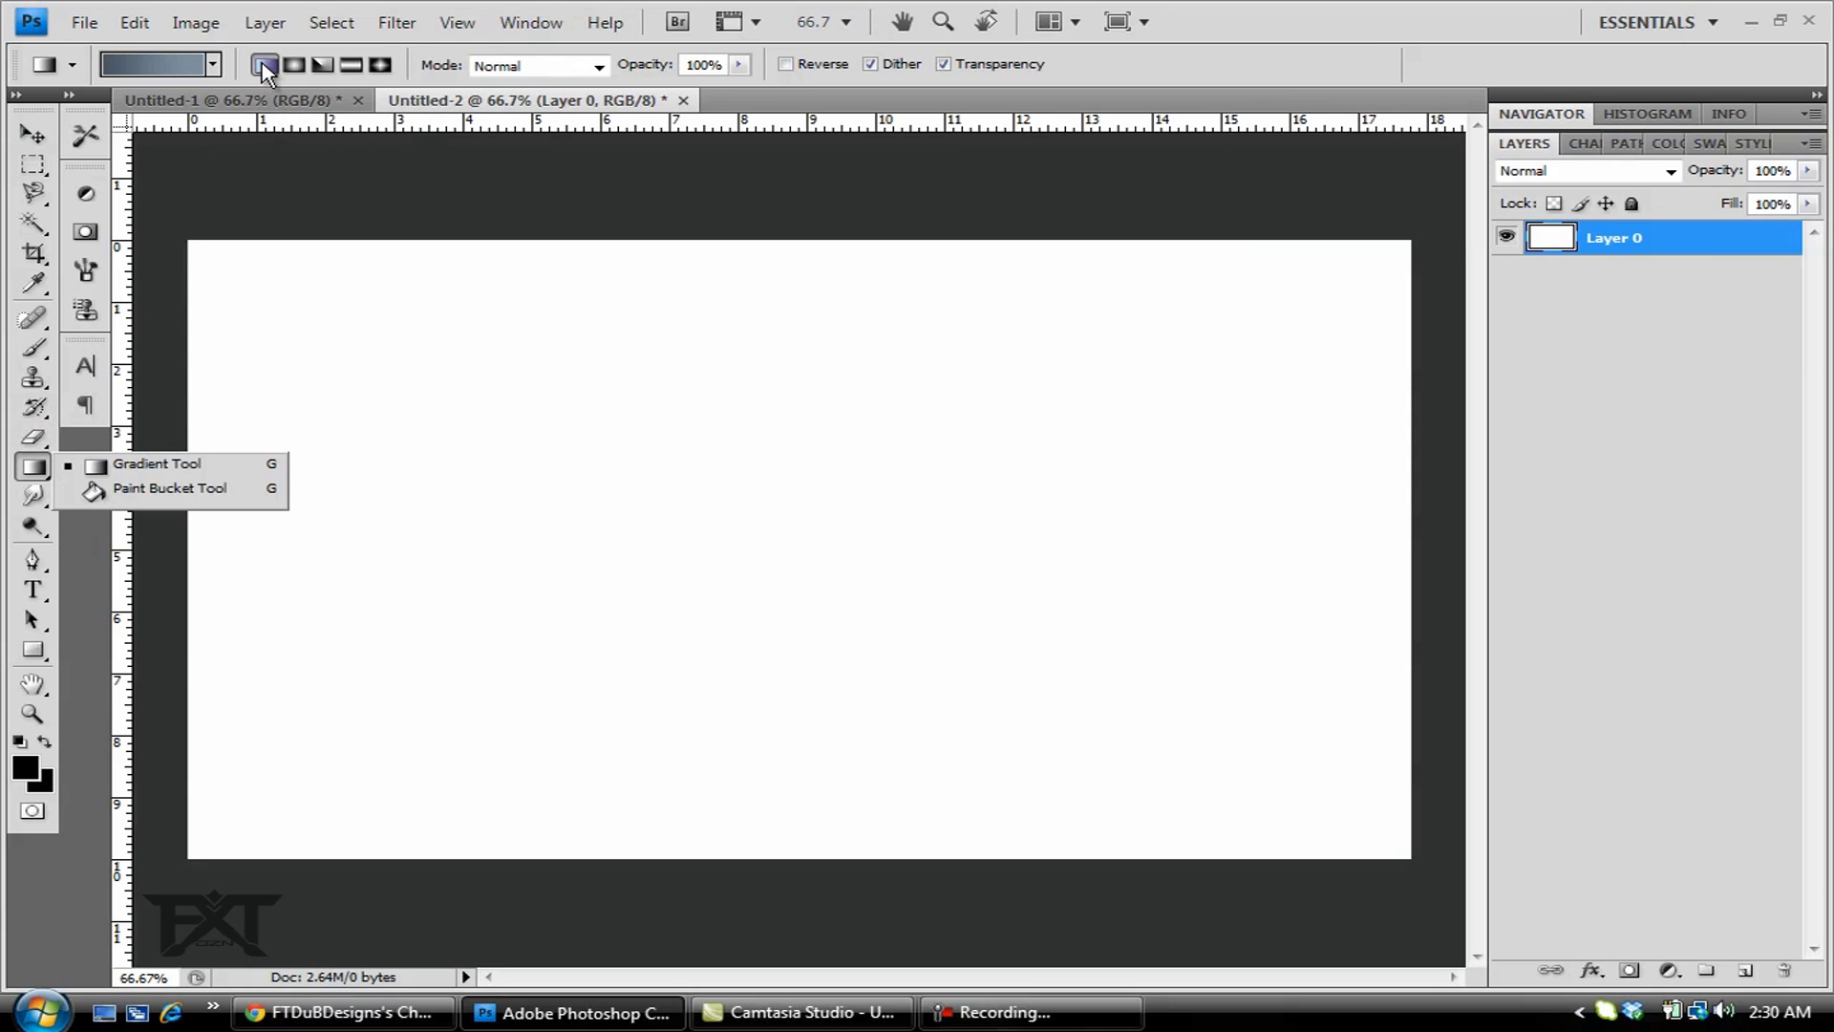
click(214, 65)
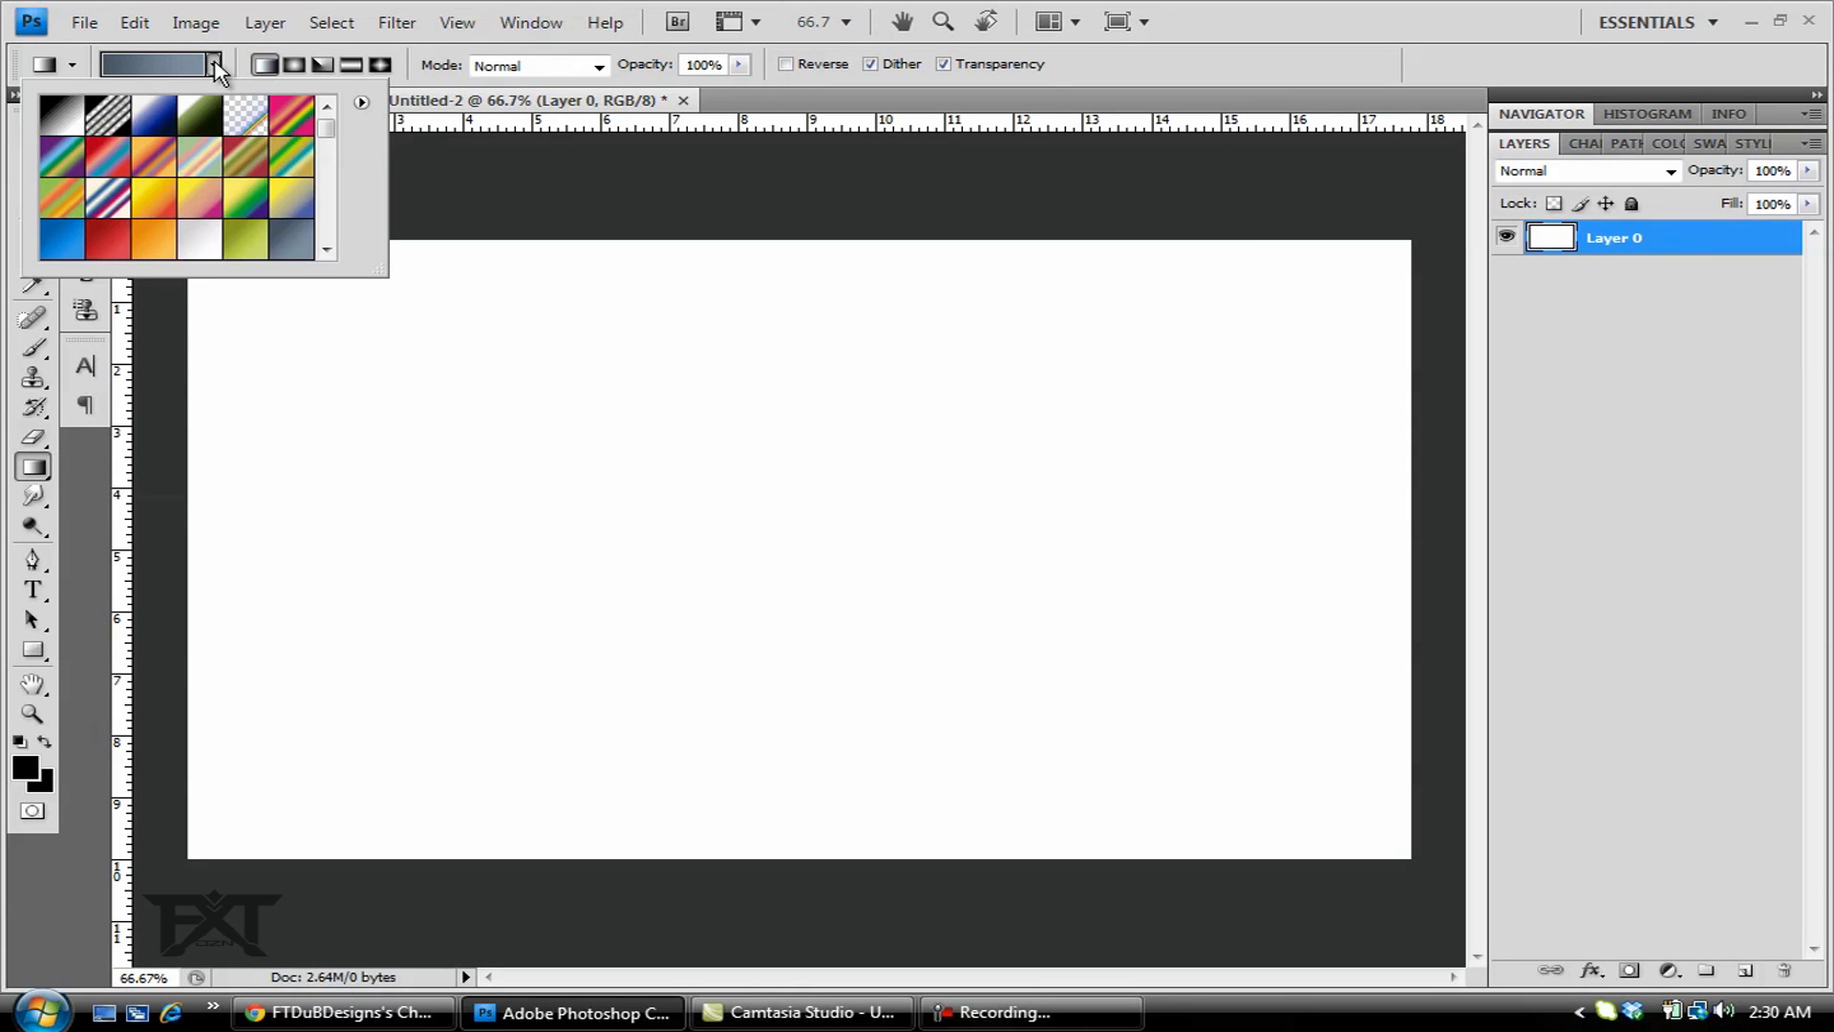
click(109, 245)
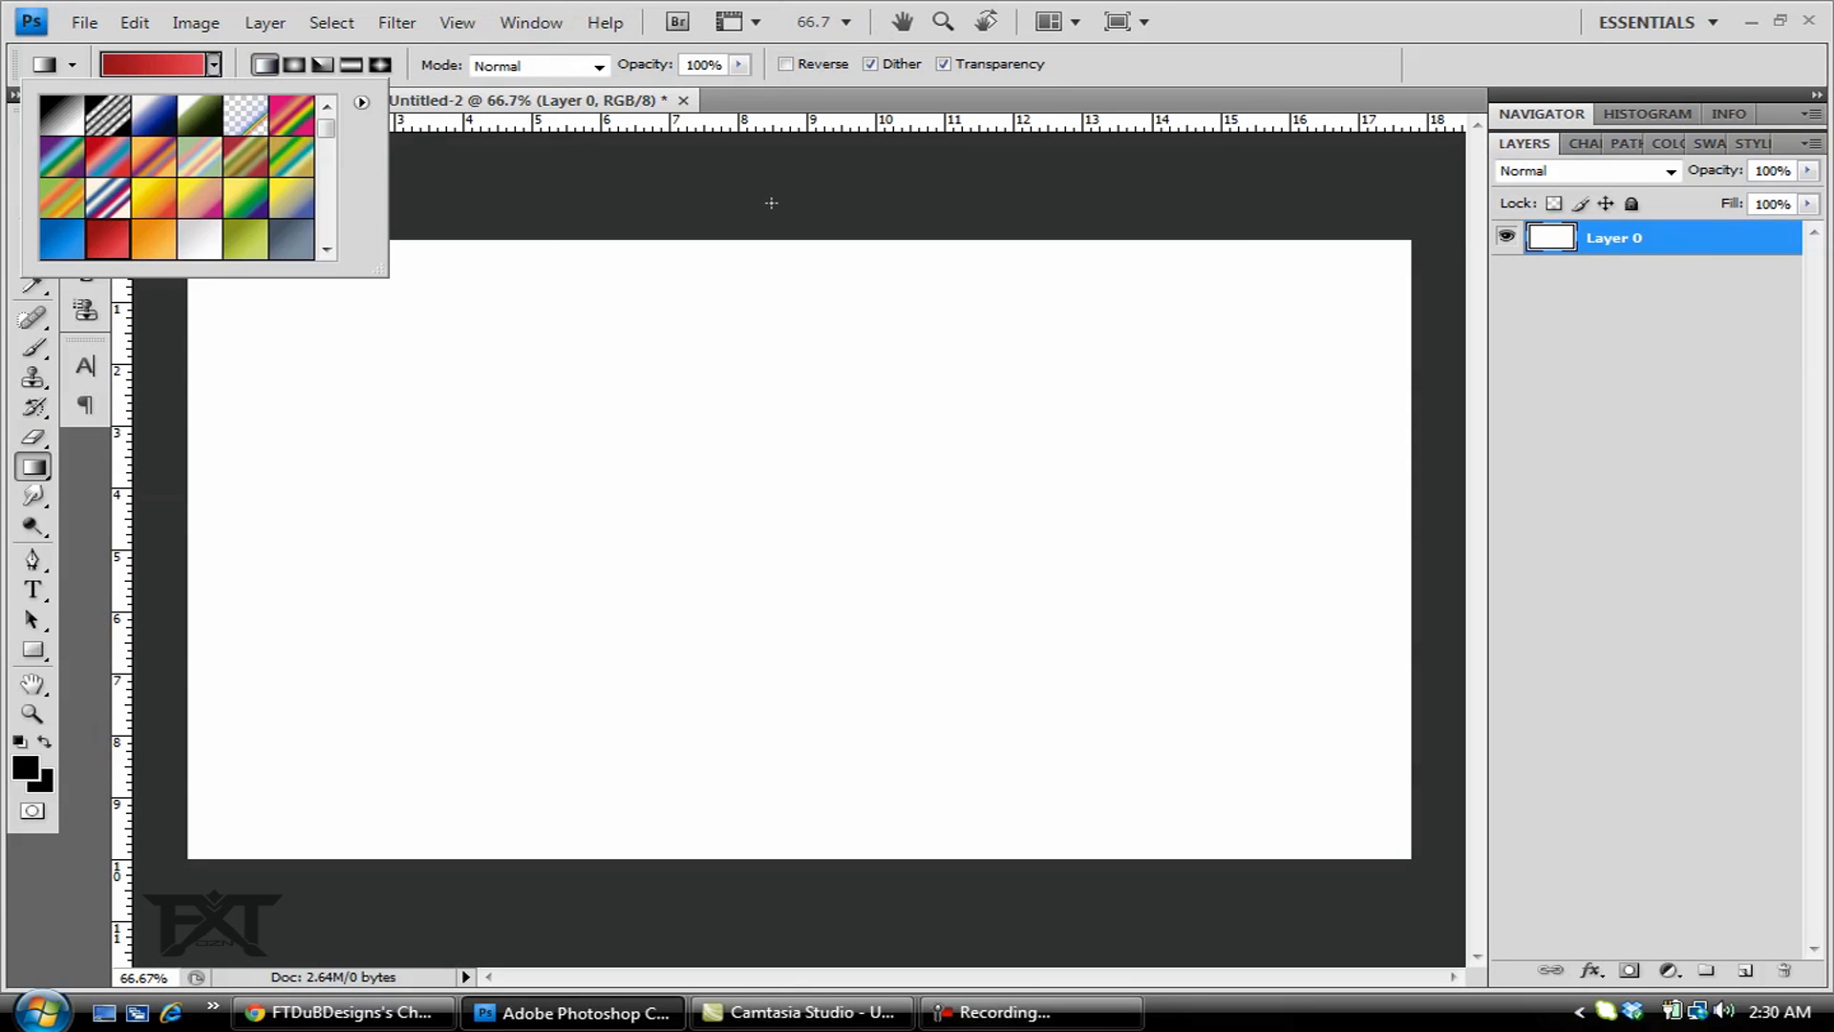
click(833, 211)
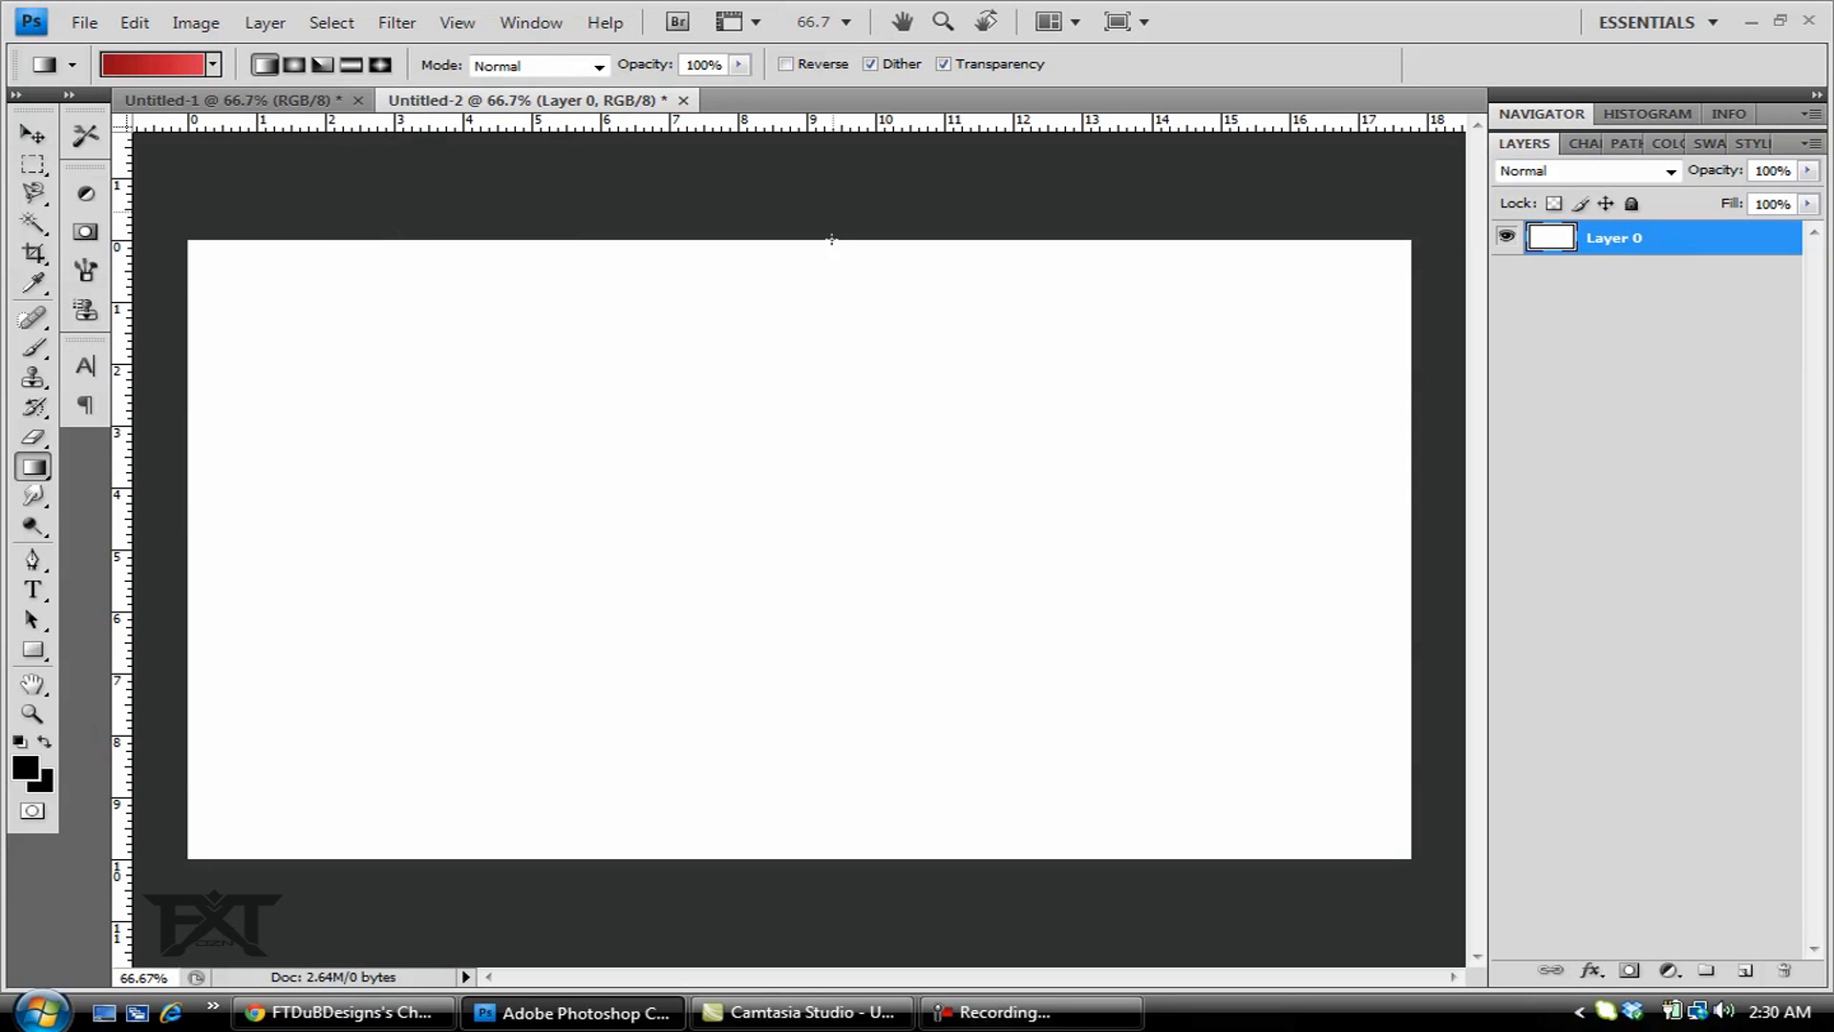
drag(833, 240, 827, 472)
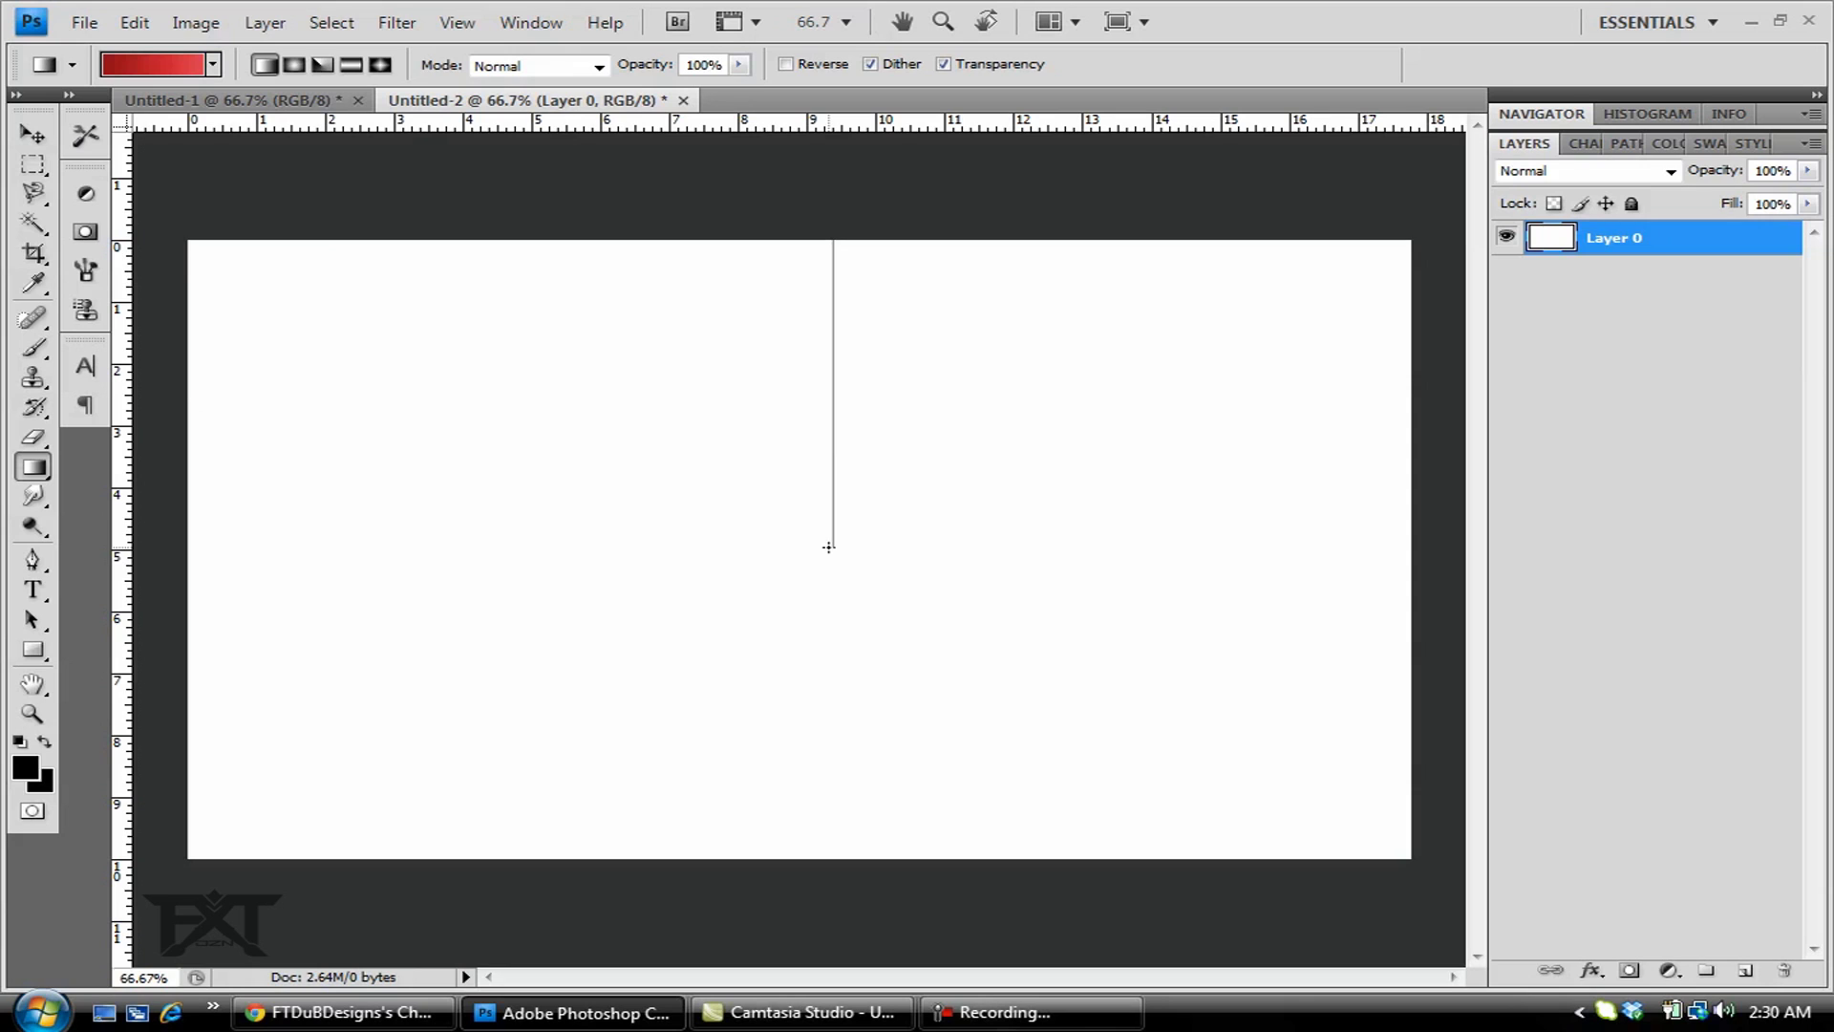
drag(829, 546, 828, 547)
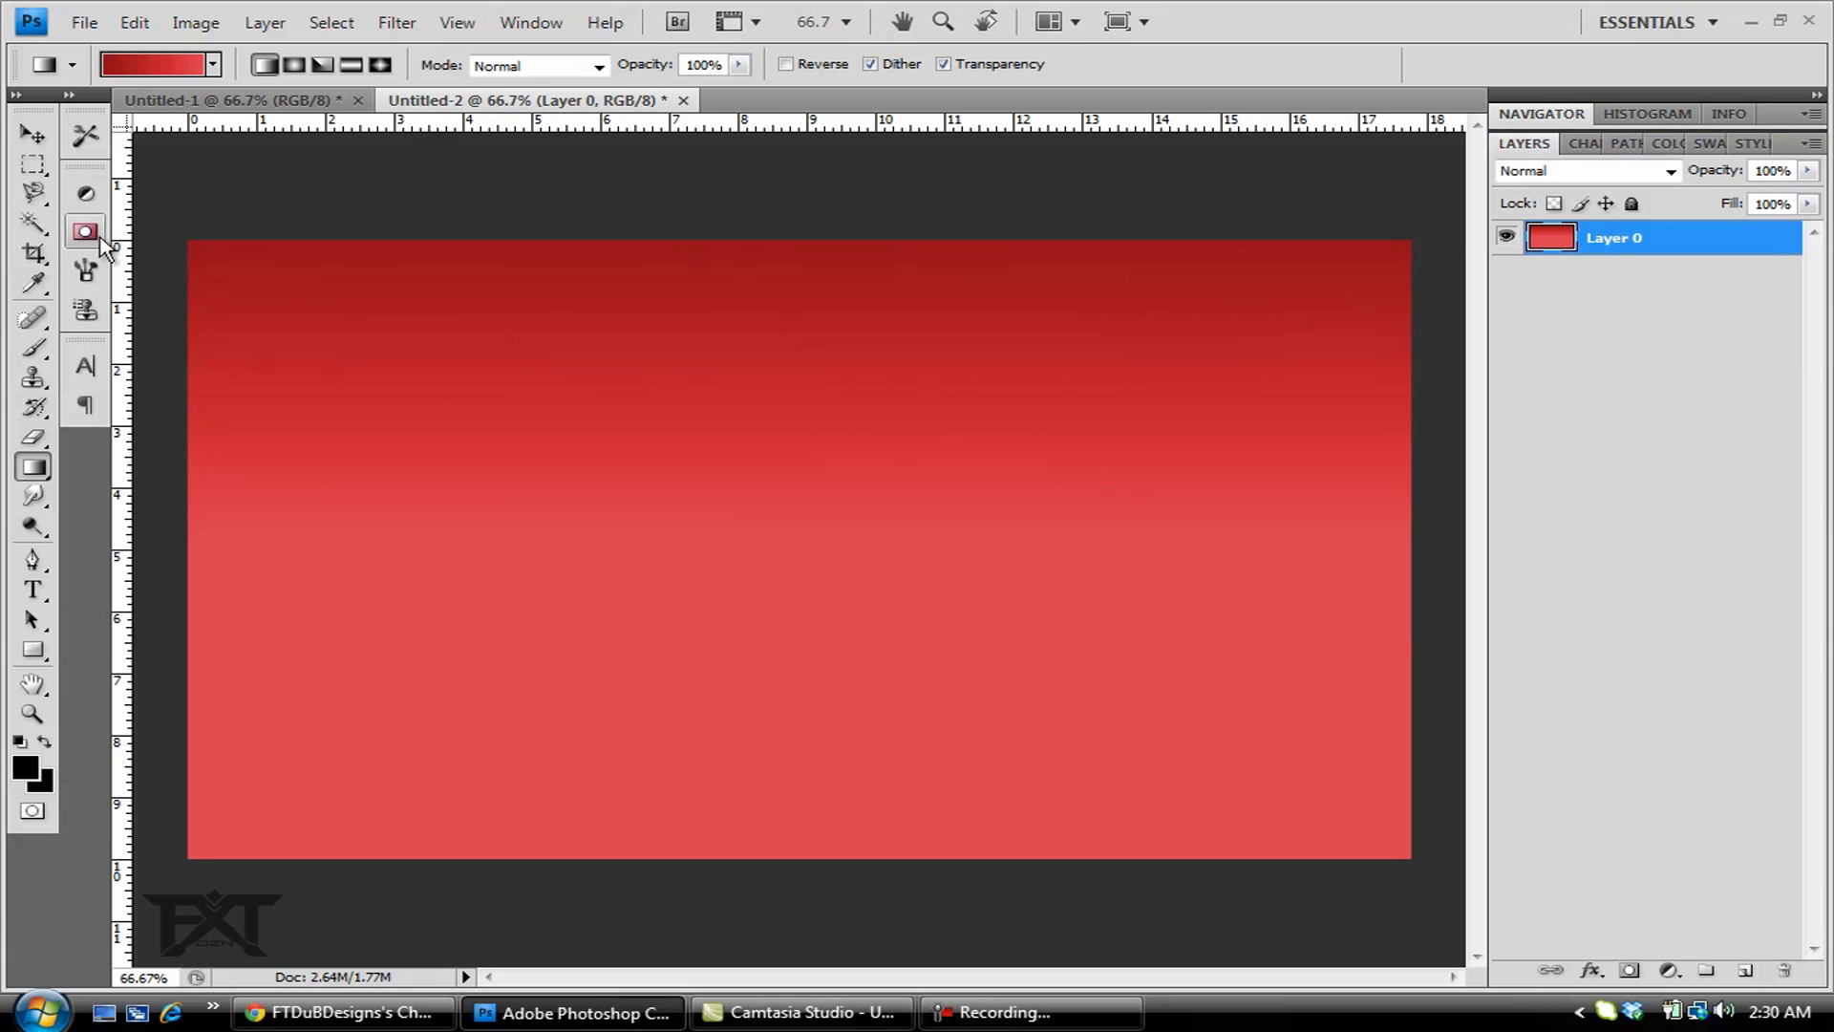
- Draw a rectangular marquee selection in the middle of the canvas
click(36, 170)
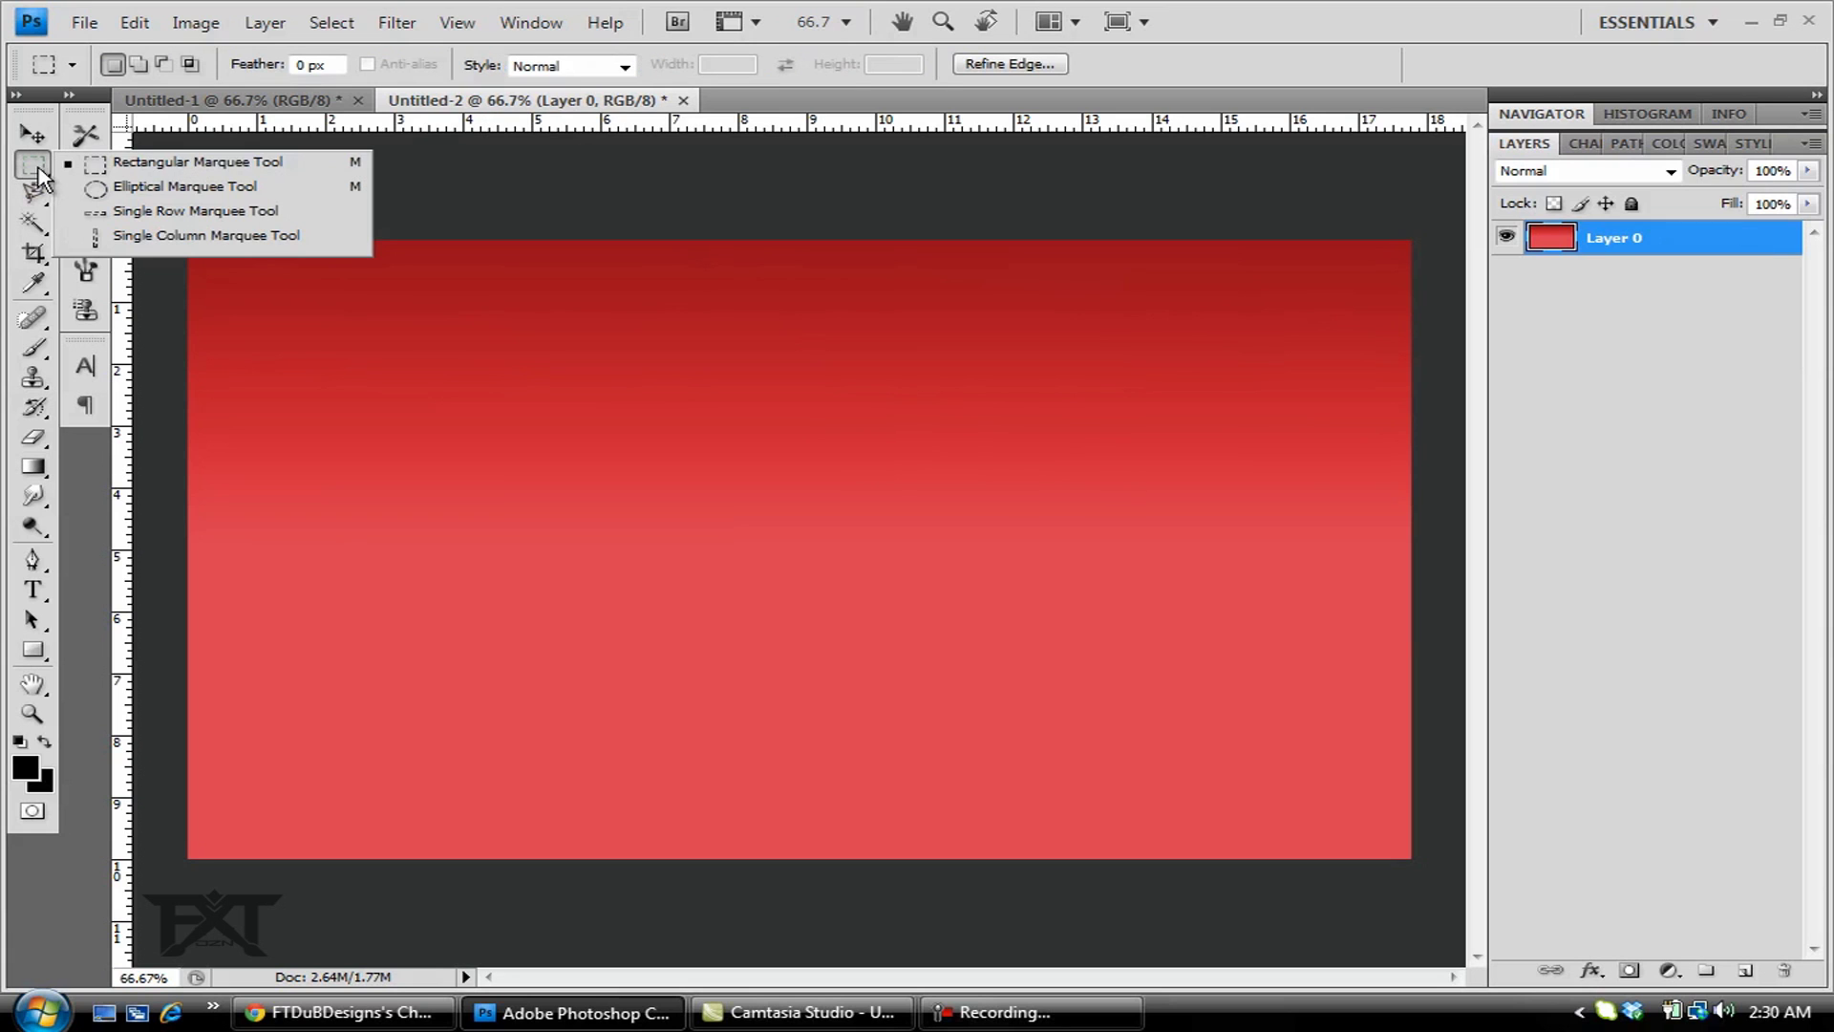
click(222, 167)
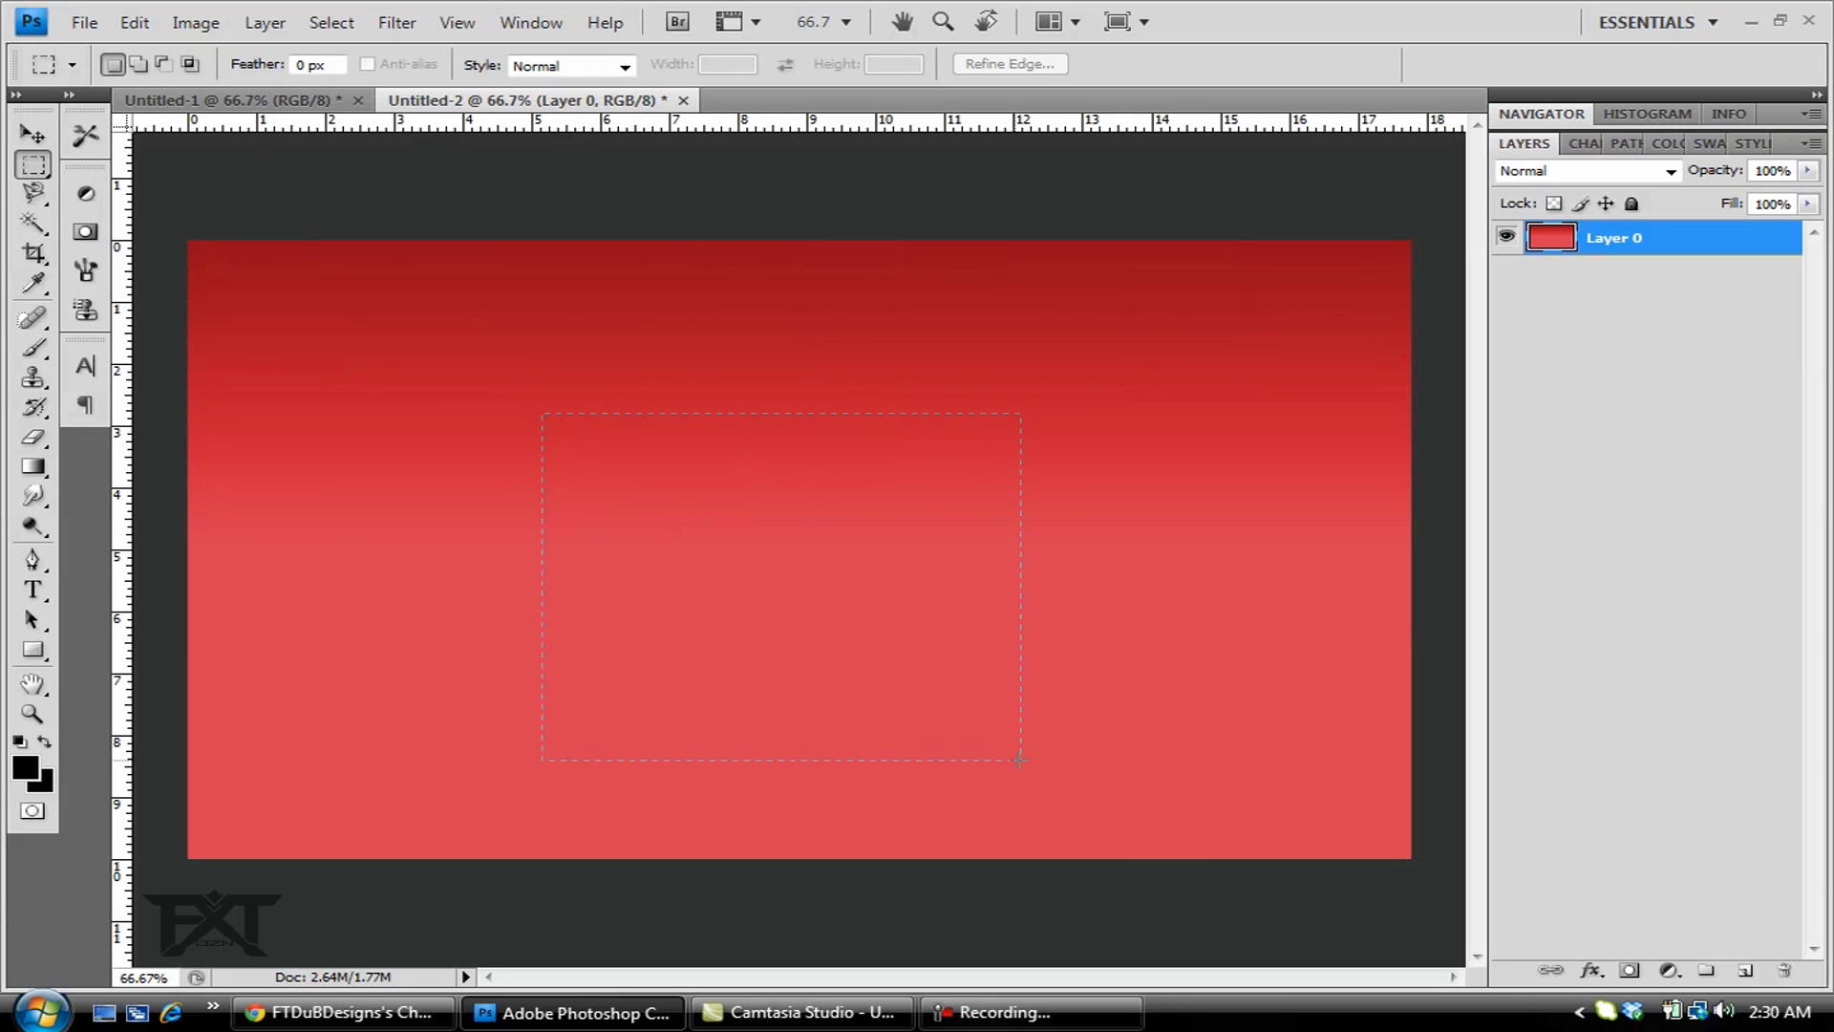
drag(1020, 760, 1074, 765)
drag(1134, 775, 1134, 771)
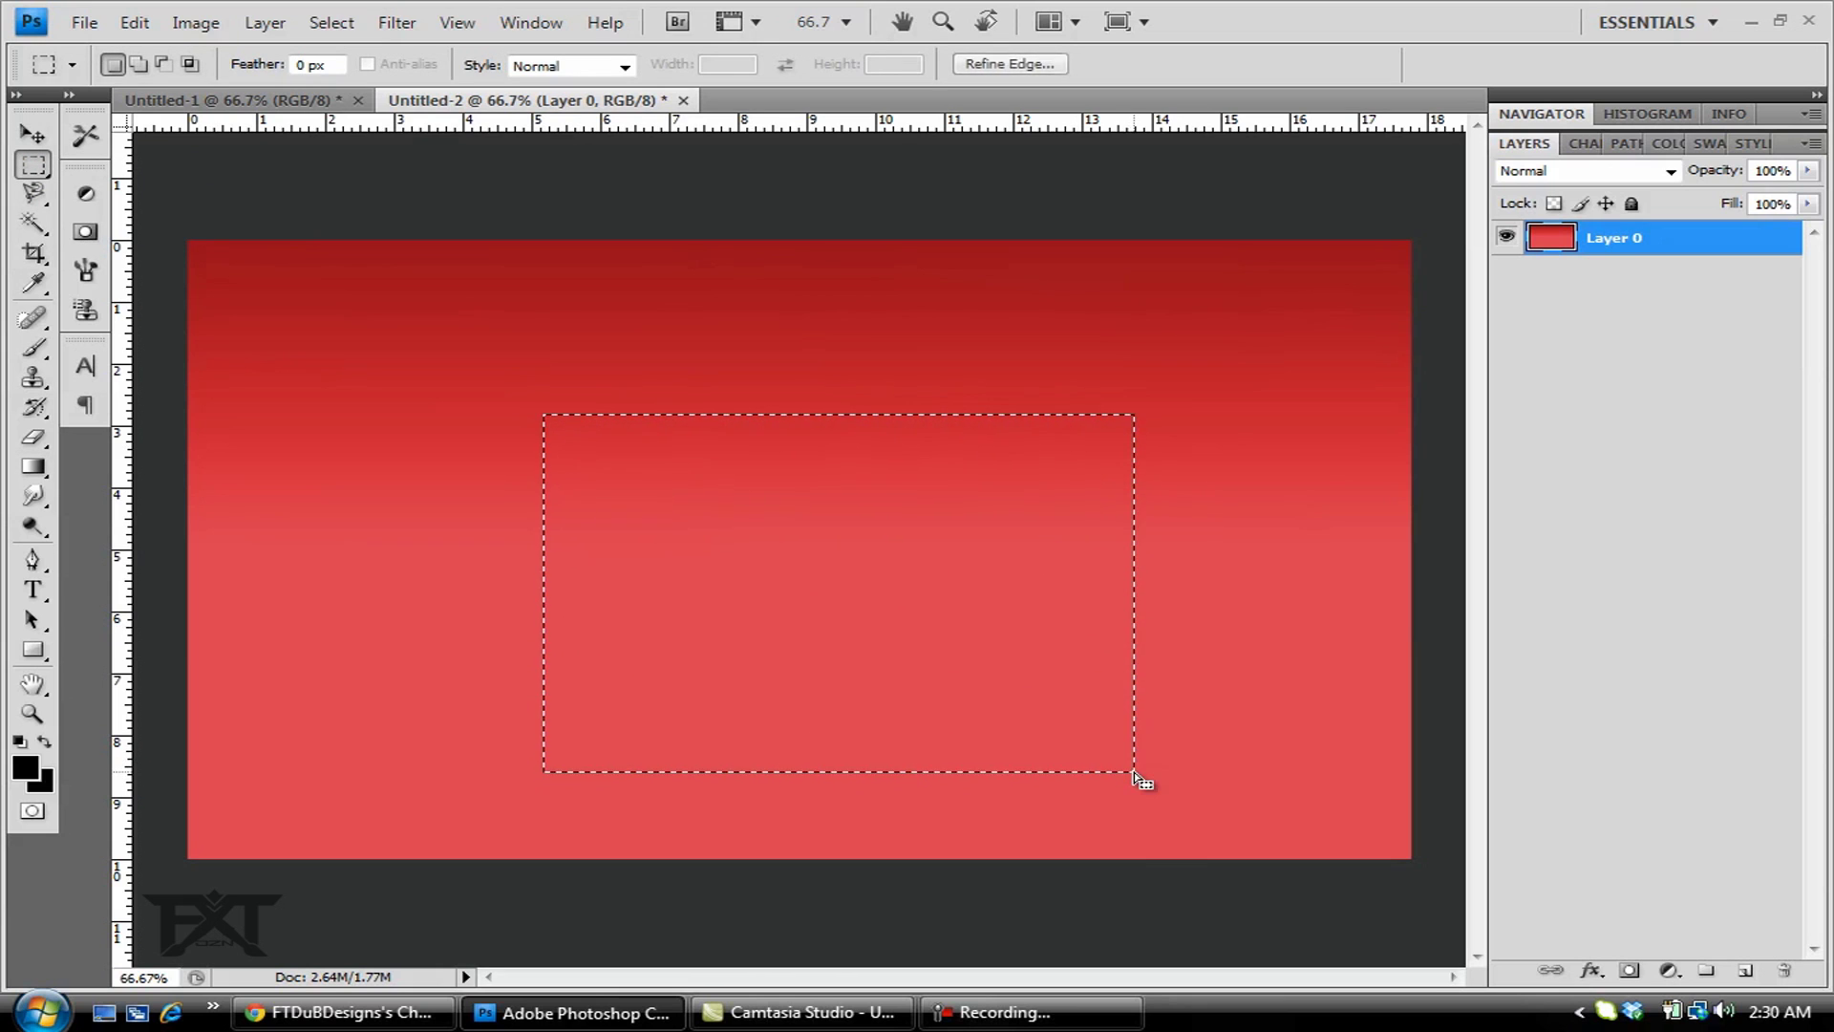
- Add a new empty Layer 1 from the Layers panel menu
click(1812, 145)
click(1670, 149)
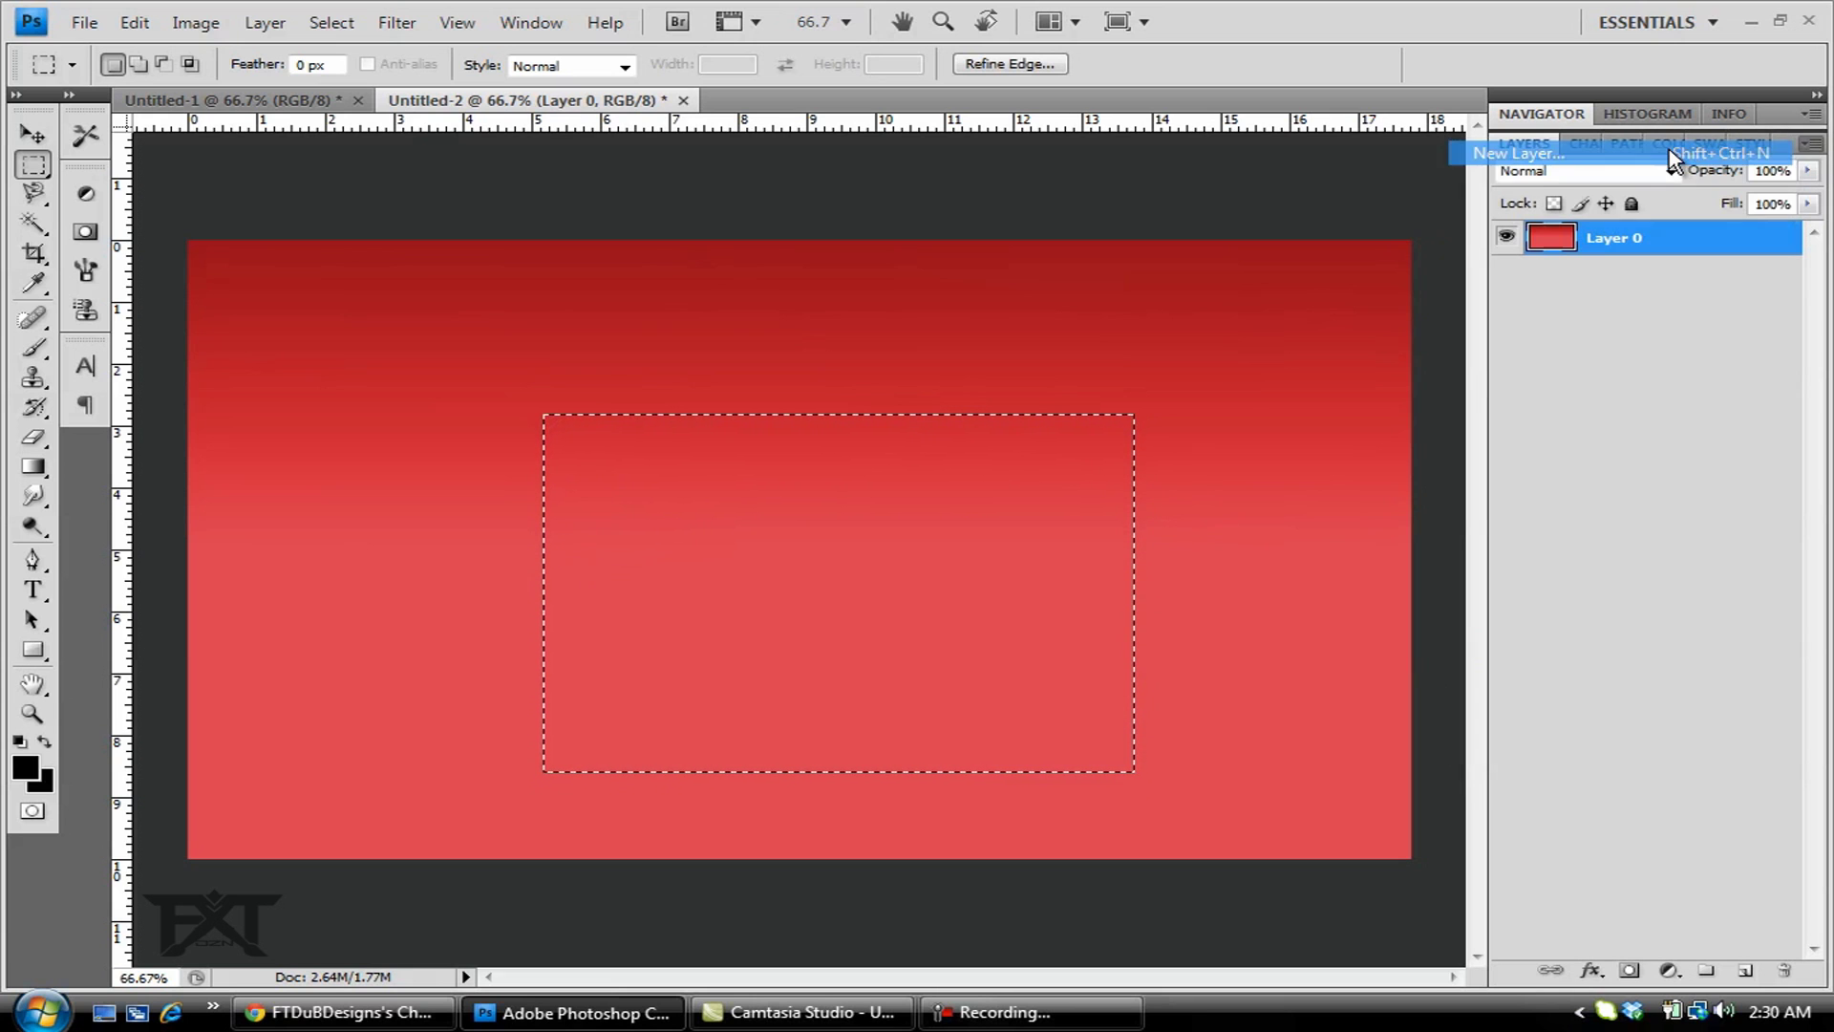
click(1160, 325)
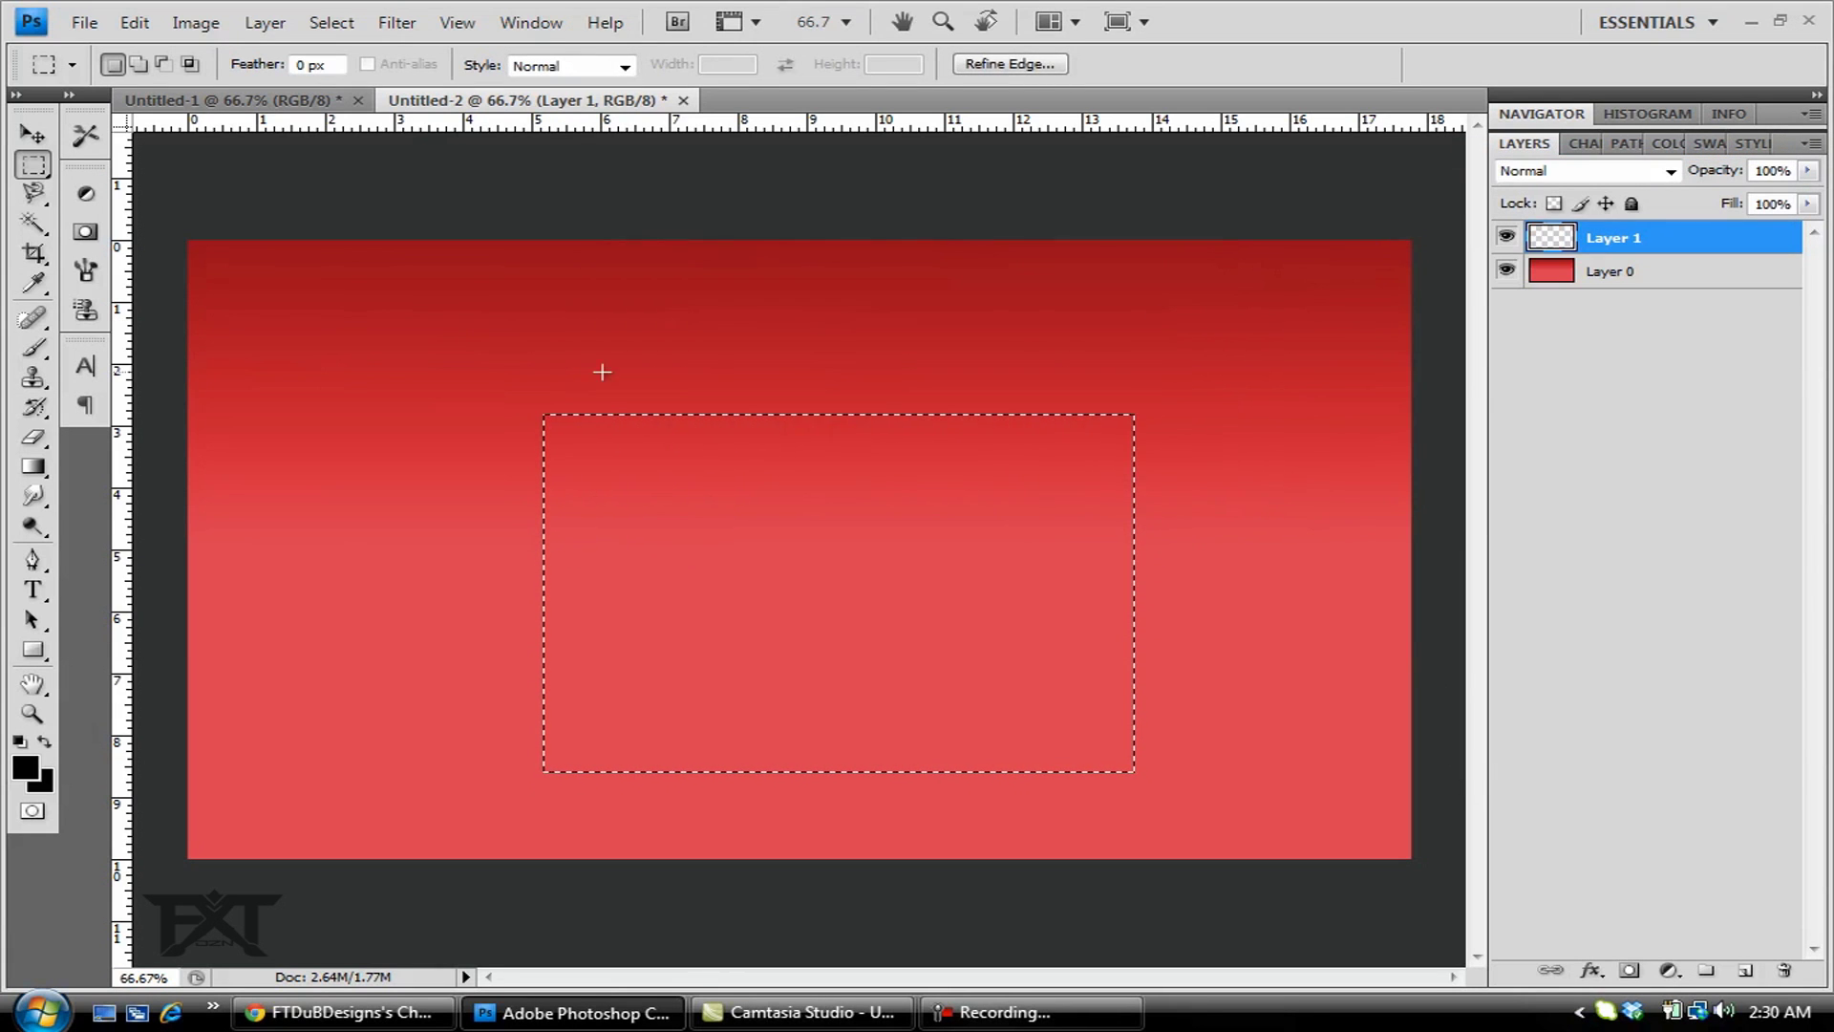
- Set the foreground colour to white (#ffffff)
click(24, 768)
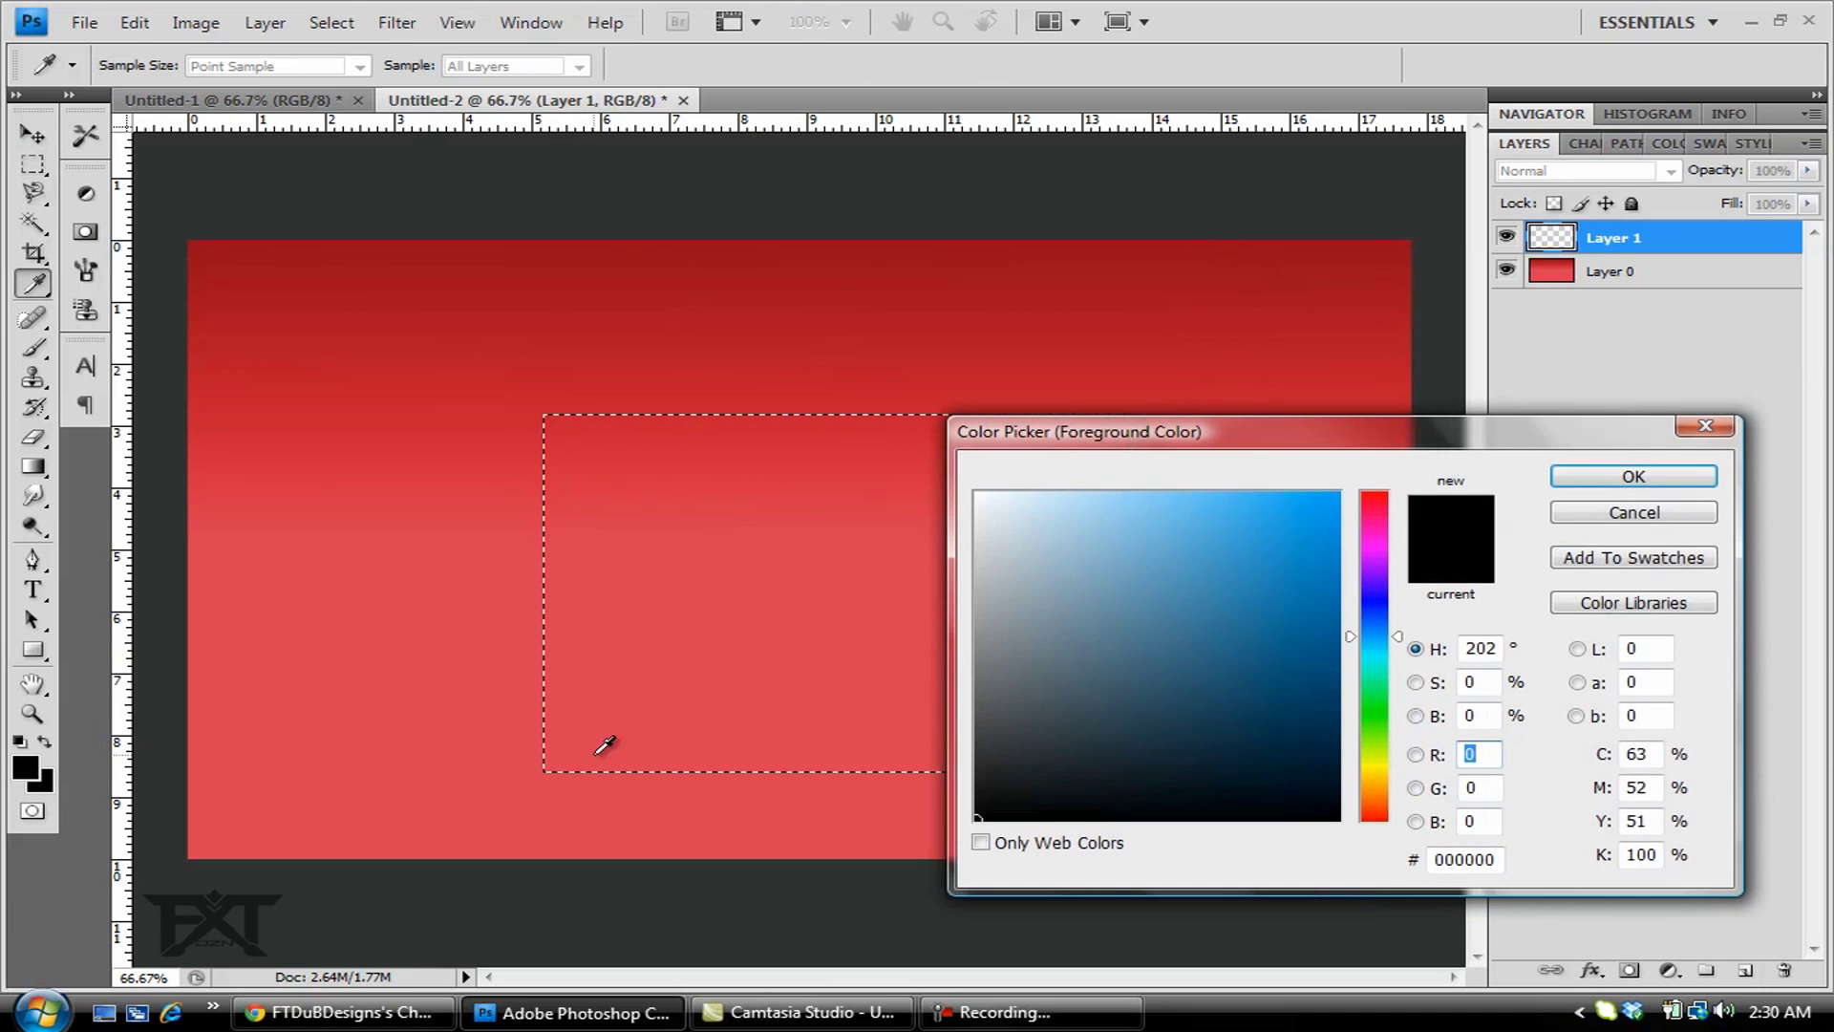
click(976, 493)
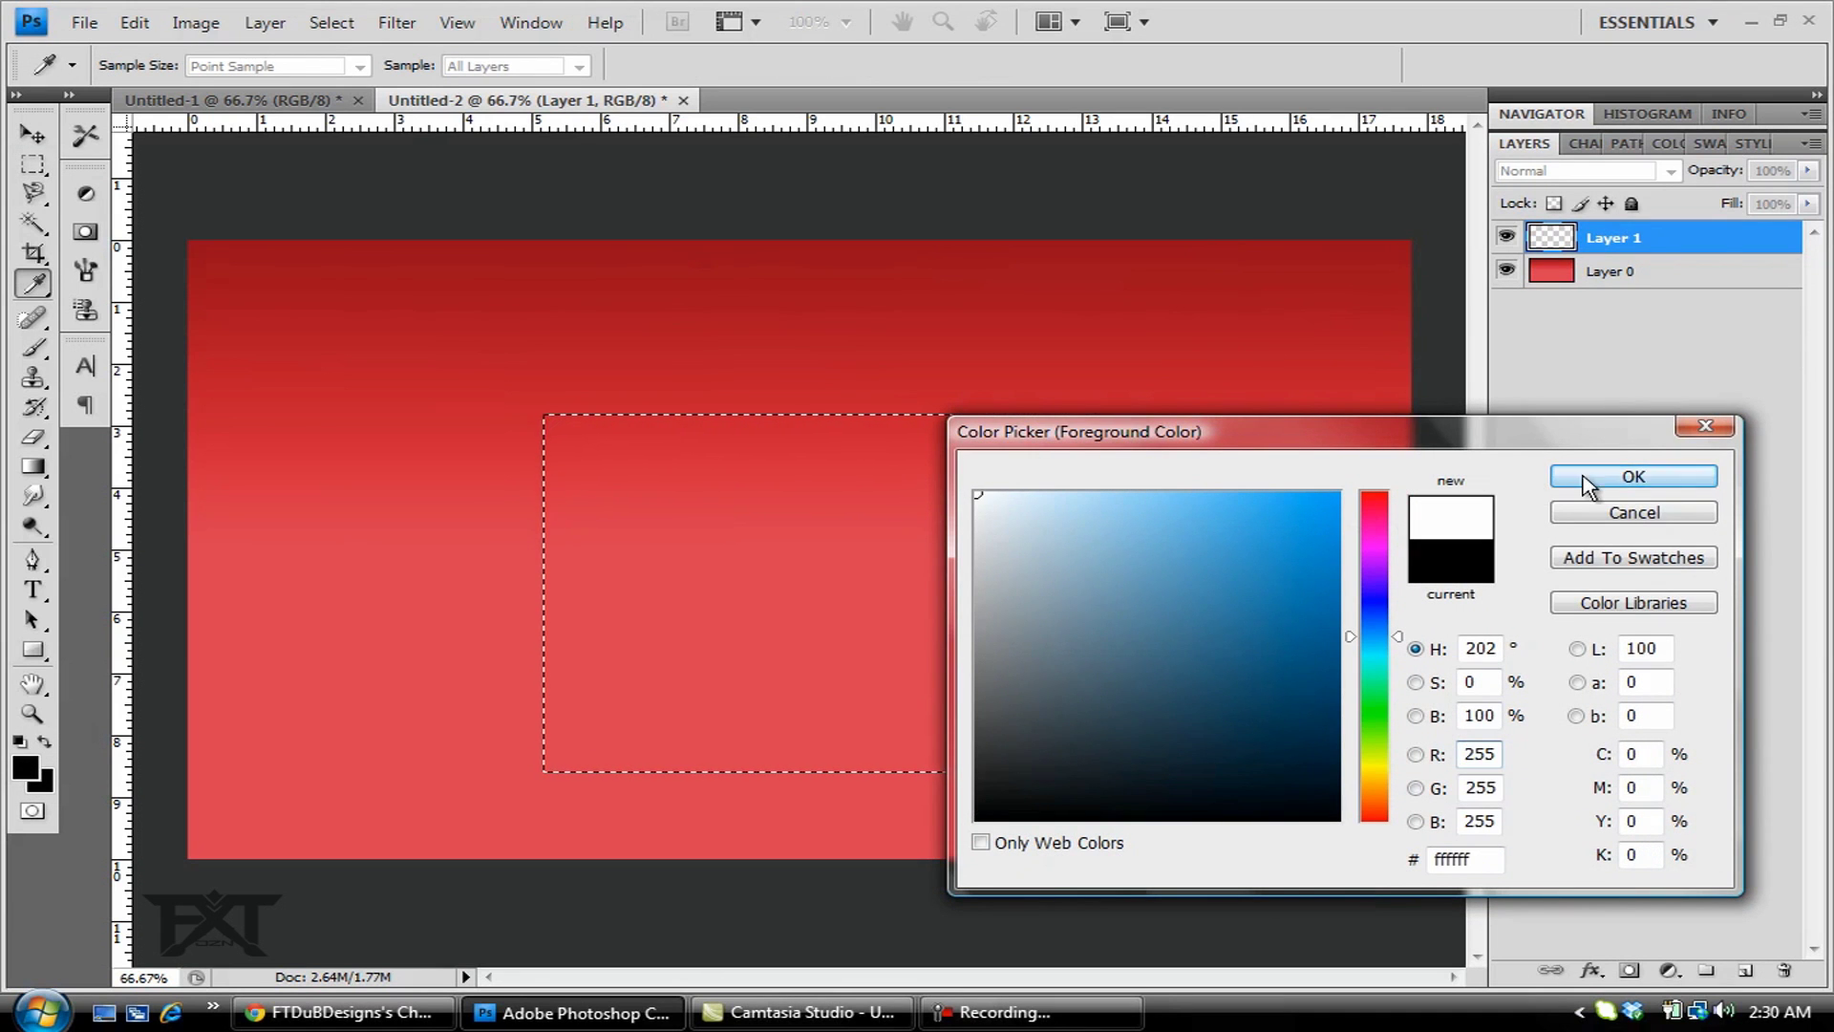
click(1634, 476)
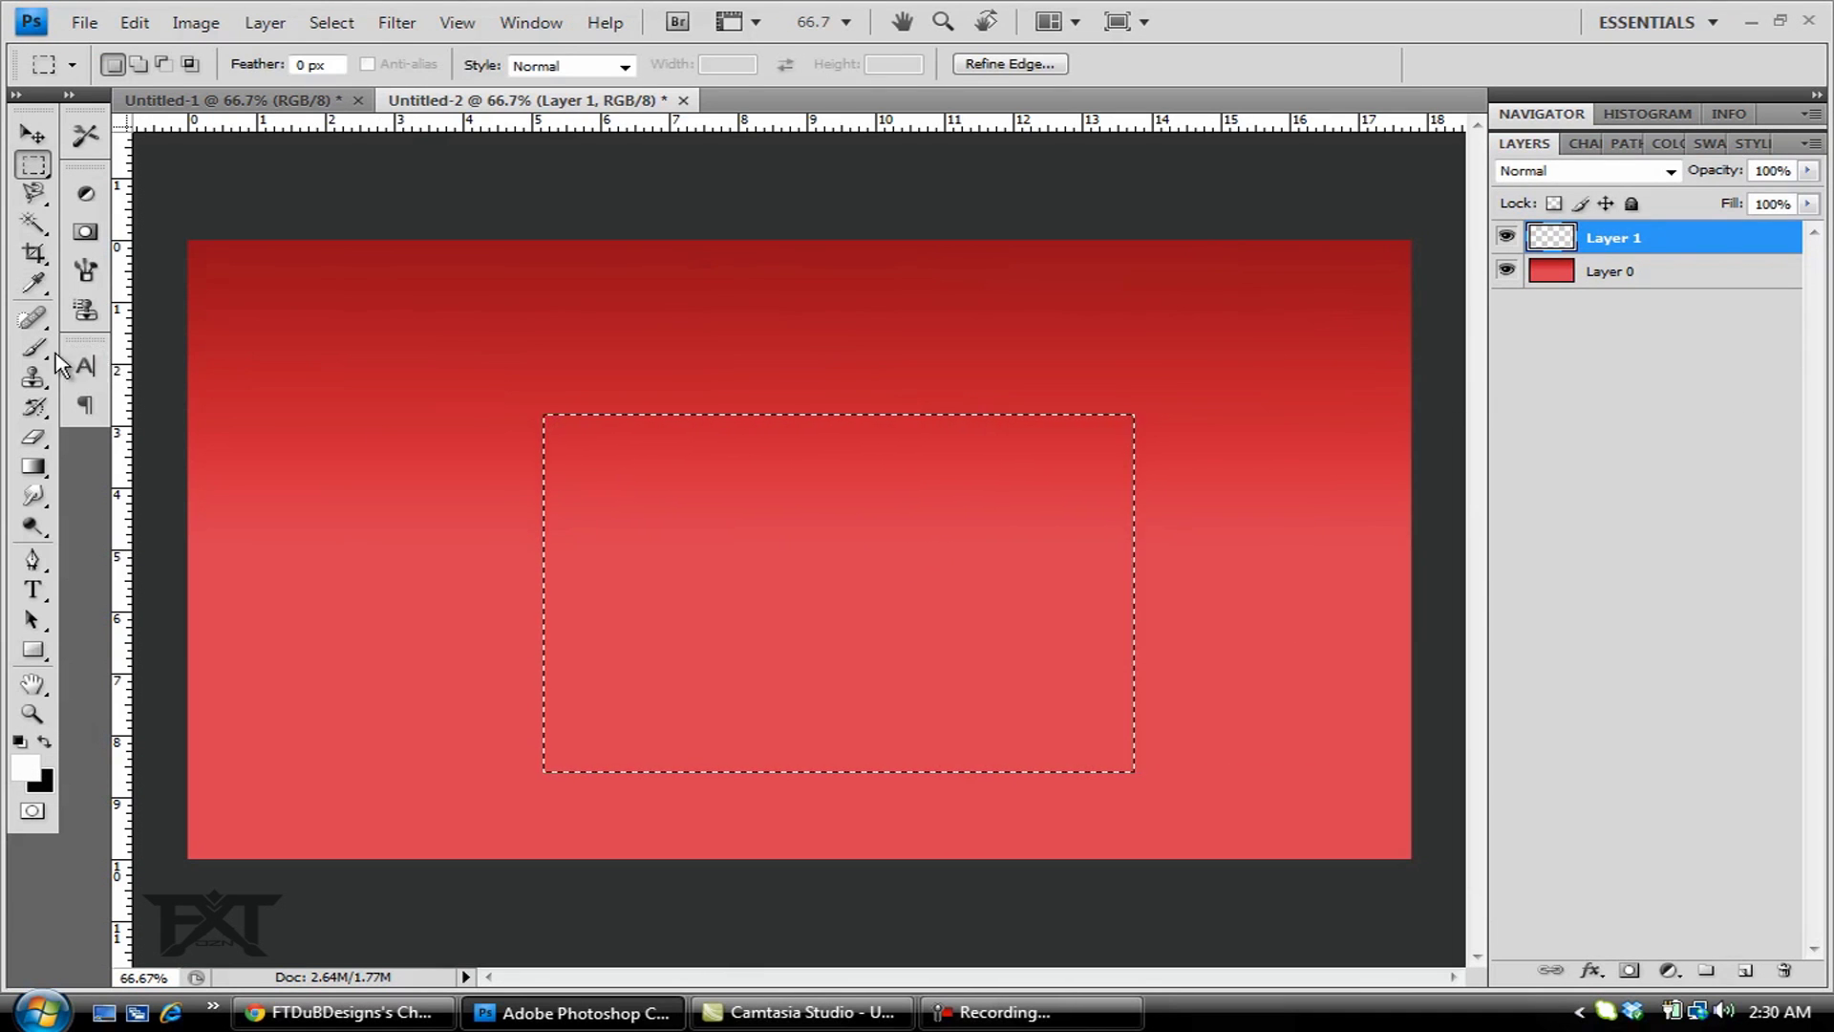
- Paint a soft white glow in the selection's top-left with the soft 300 px brush
click(35, 349)
click(195, 64)
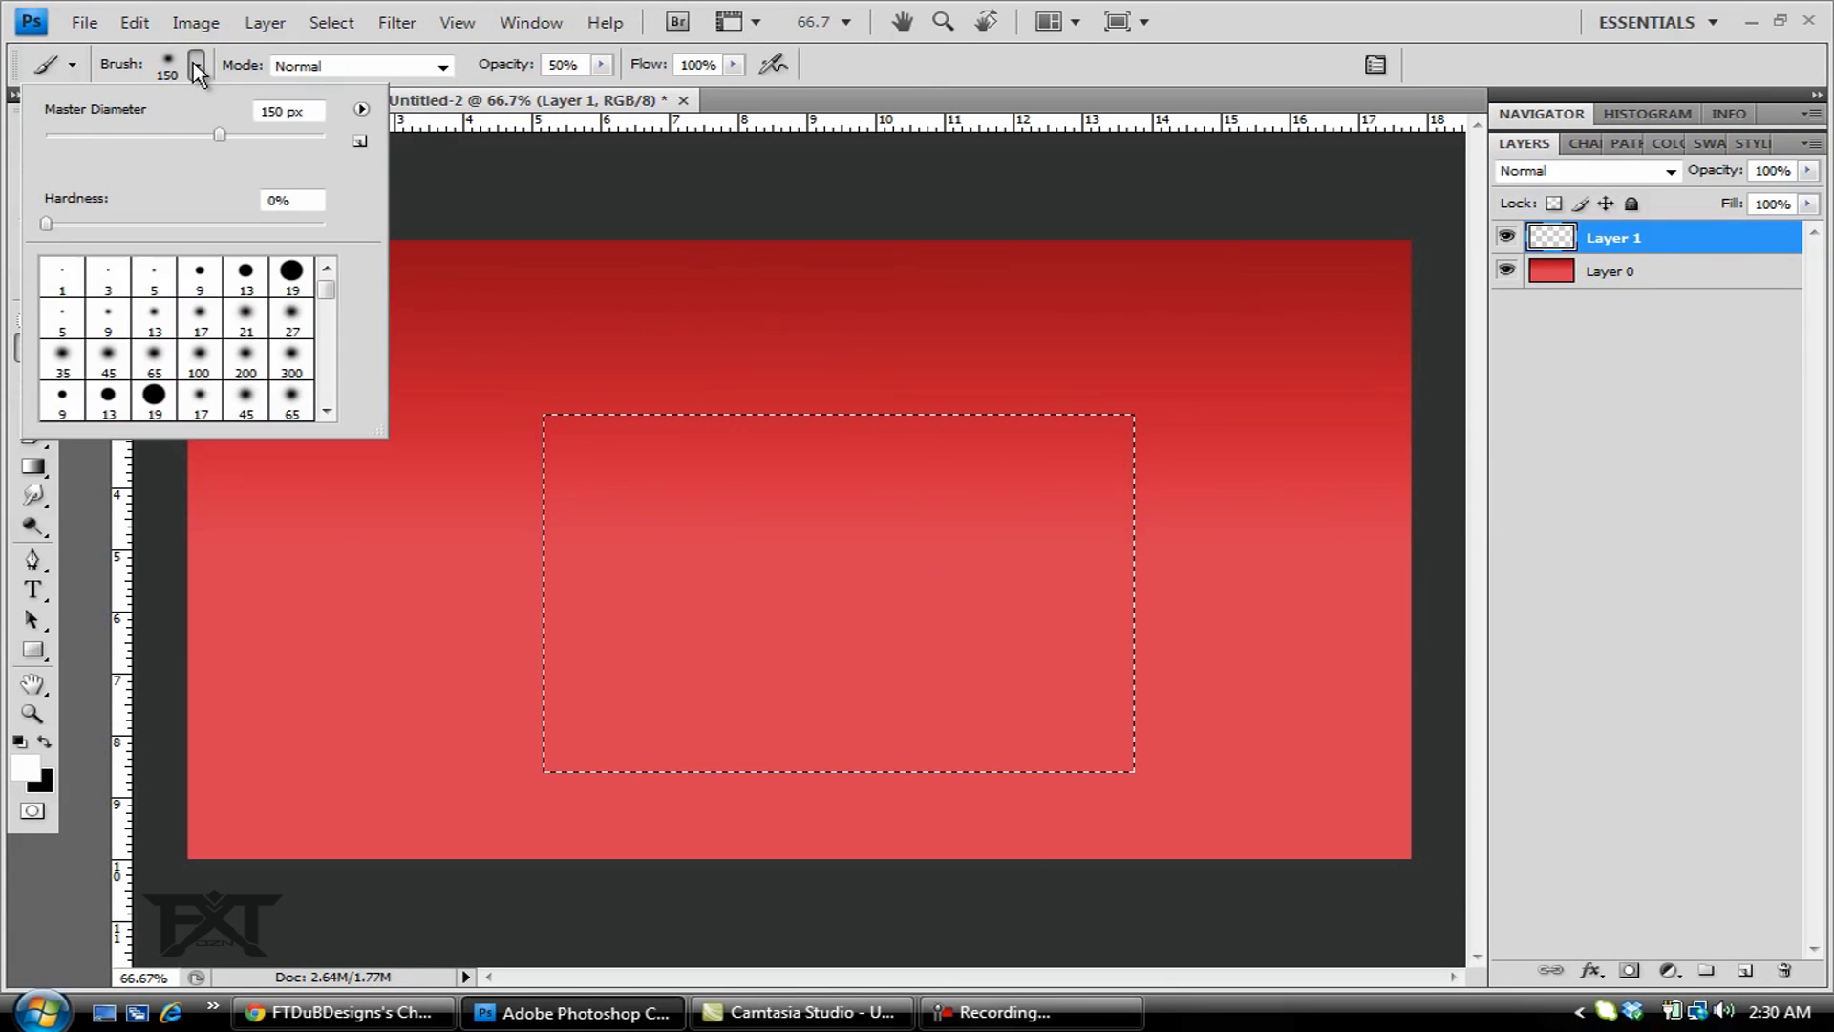
click(292, 360)
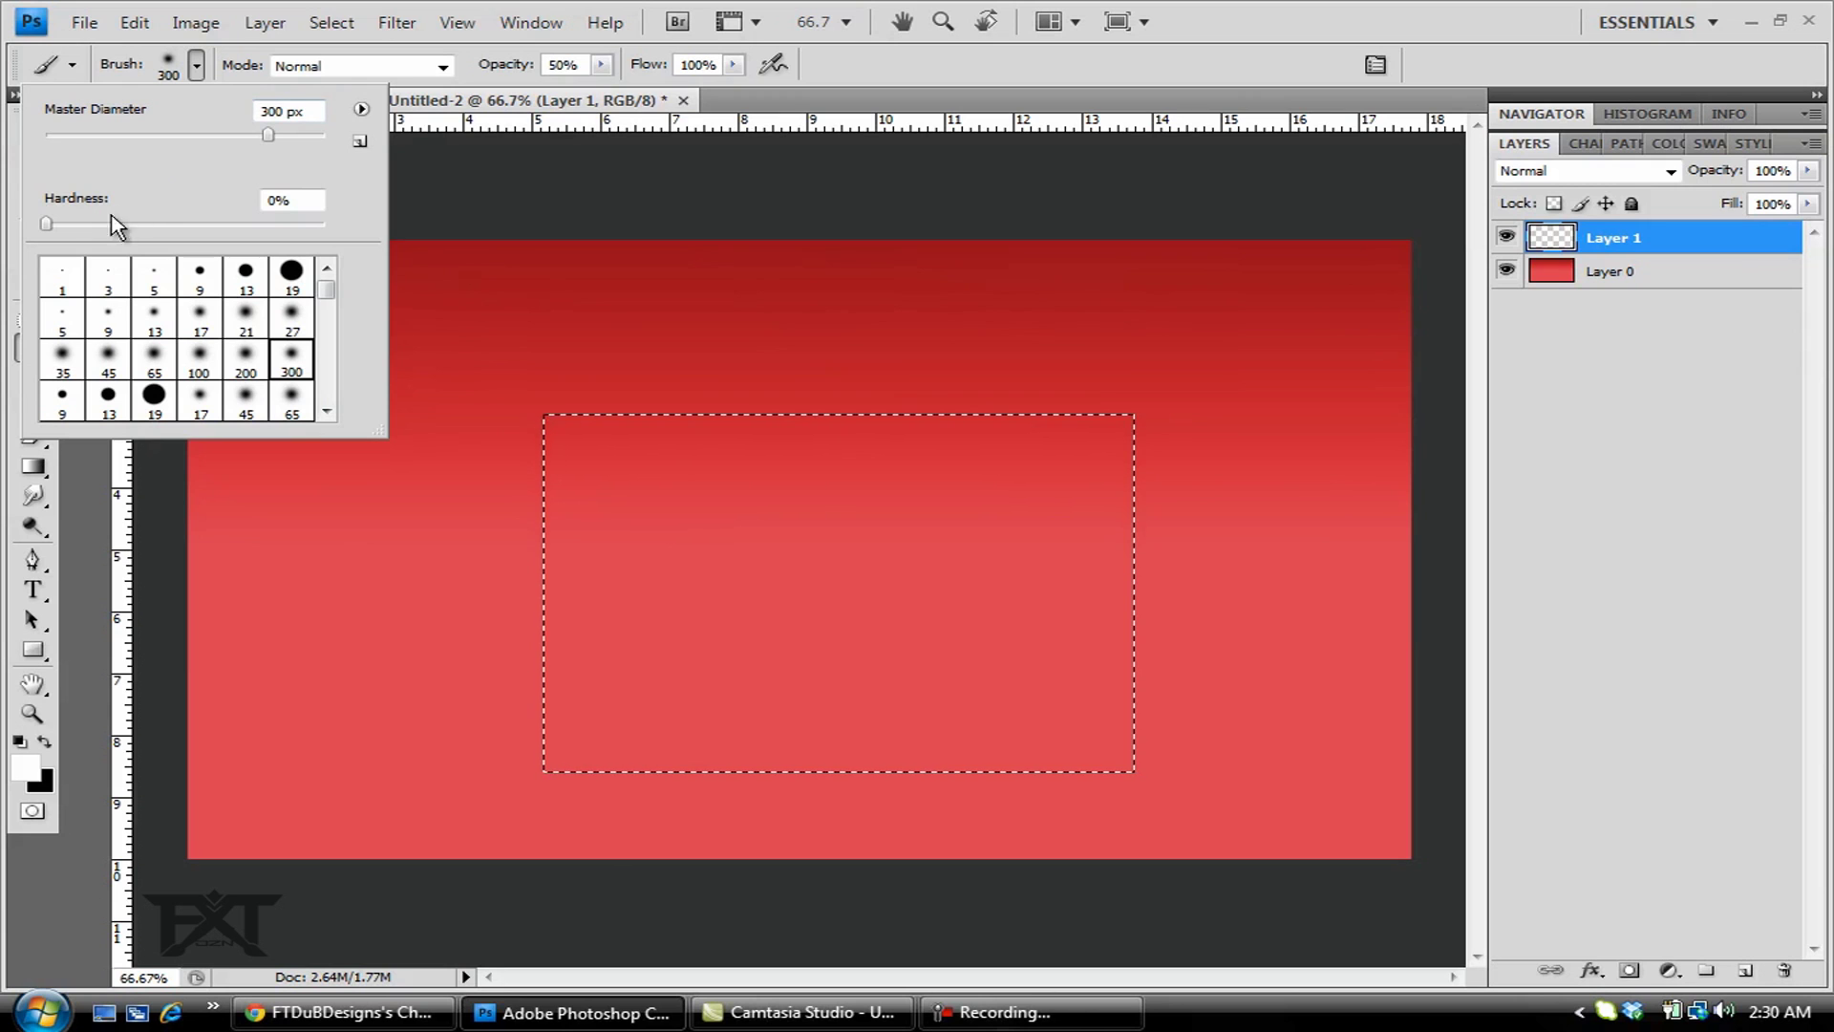
click(198, 67)
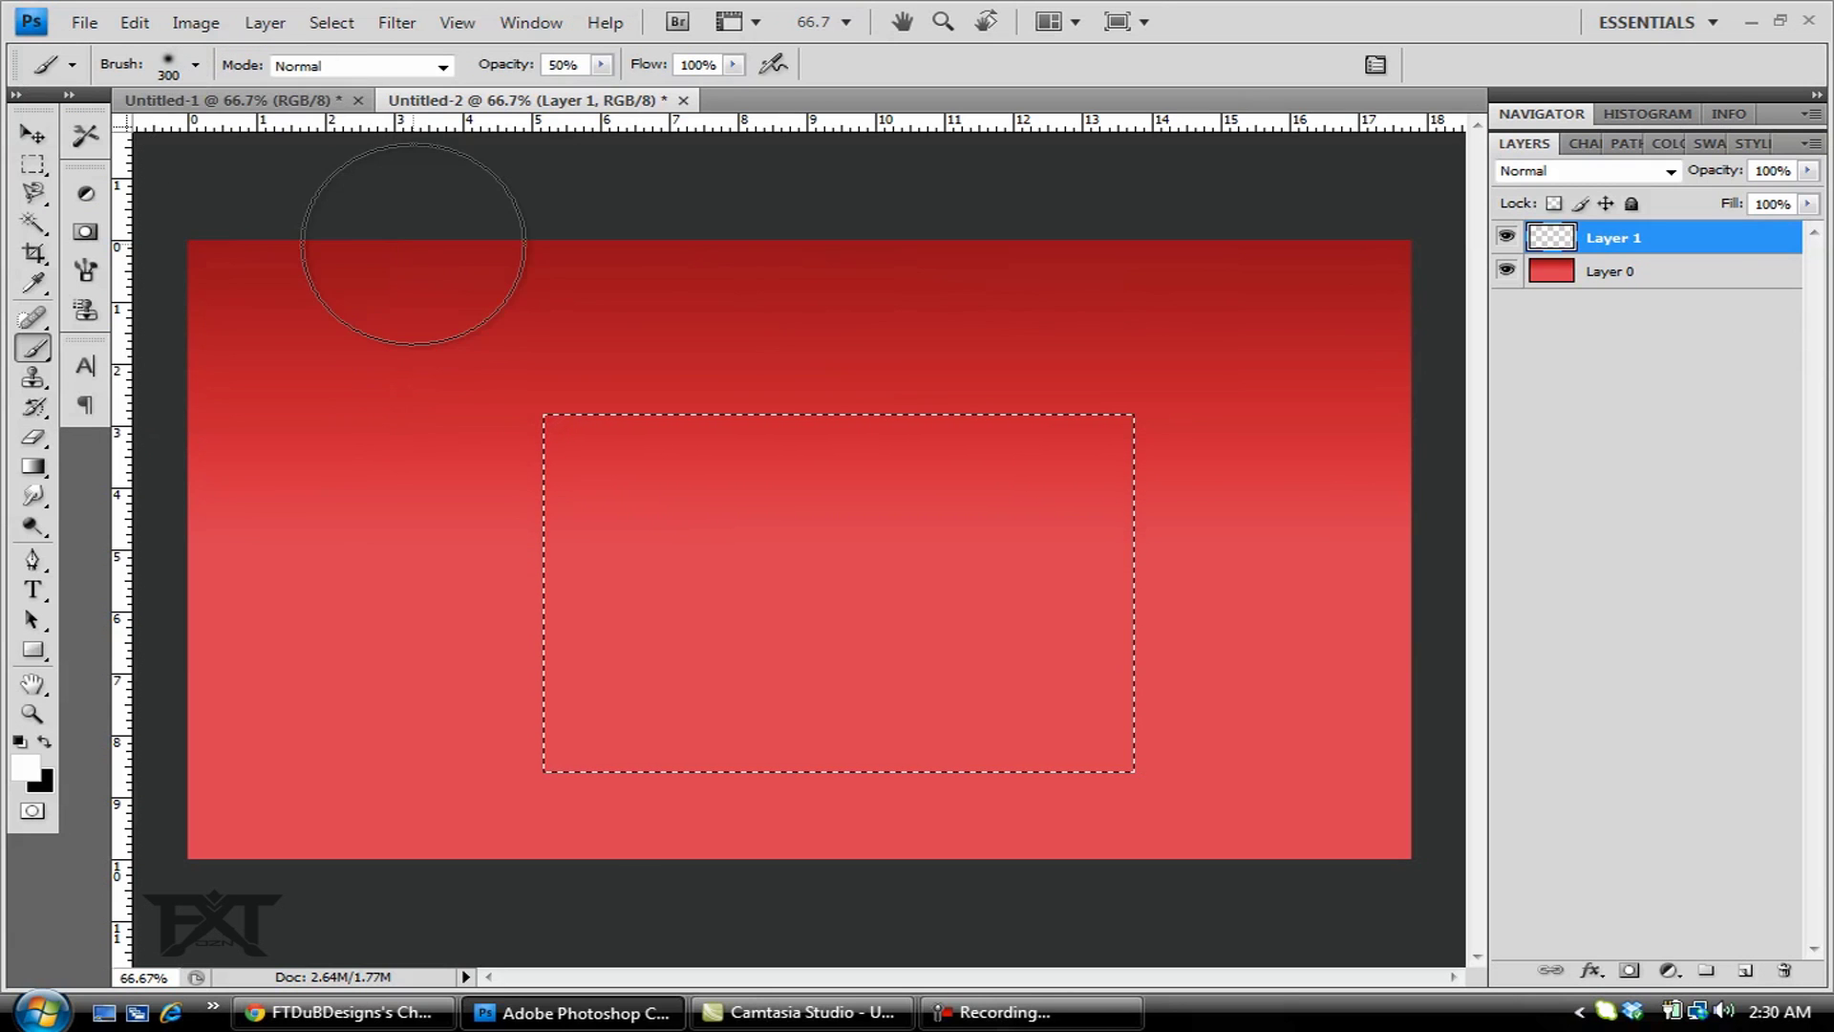
click(600, 67)
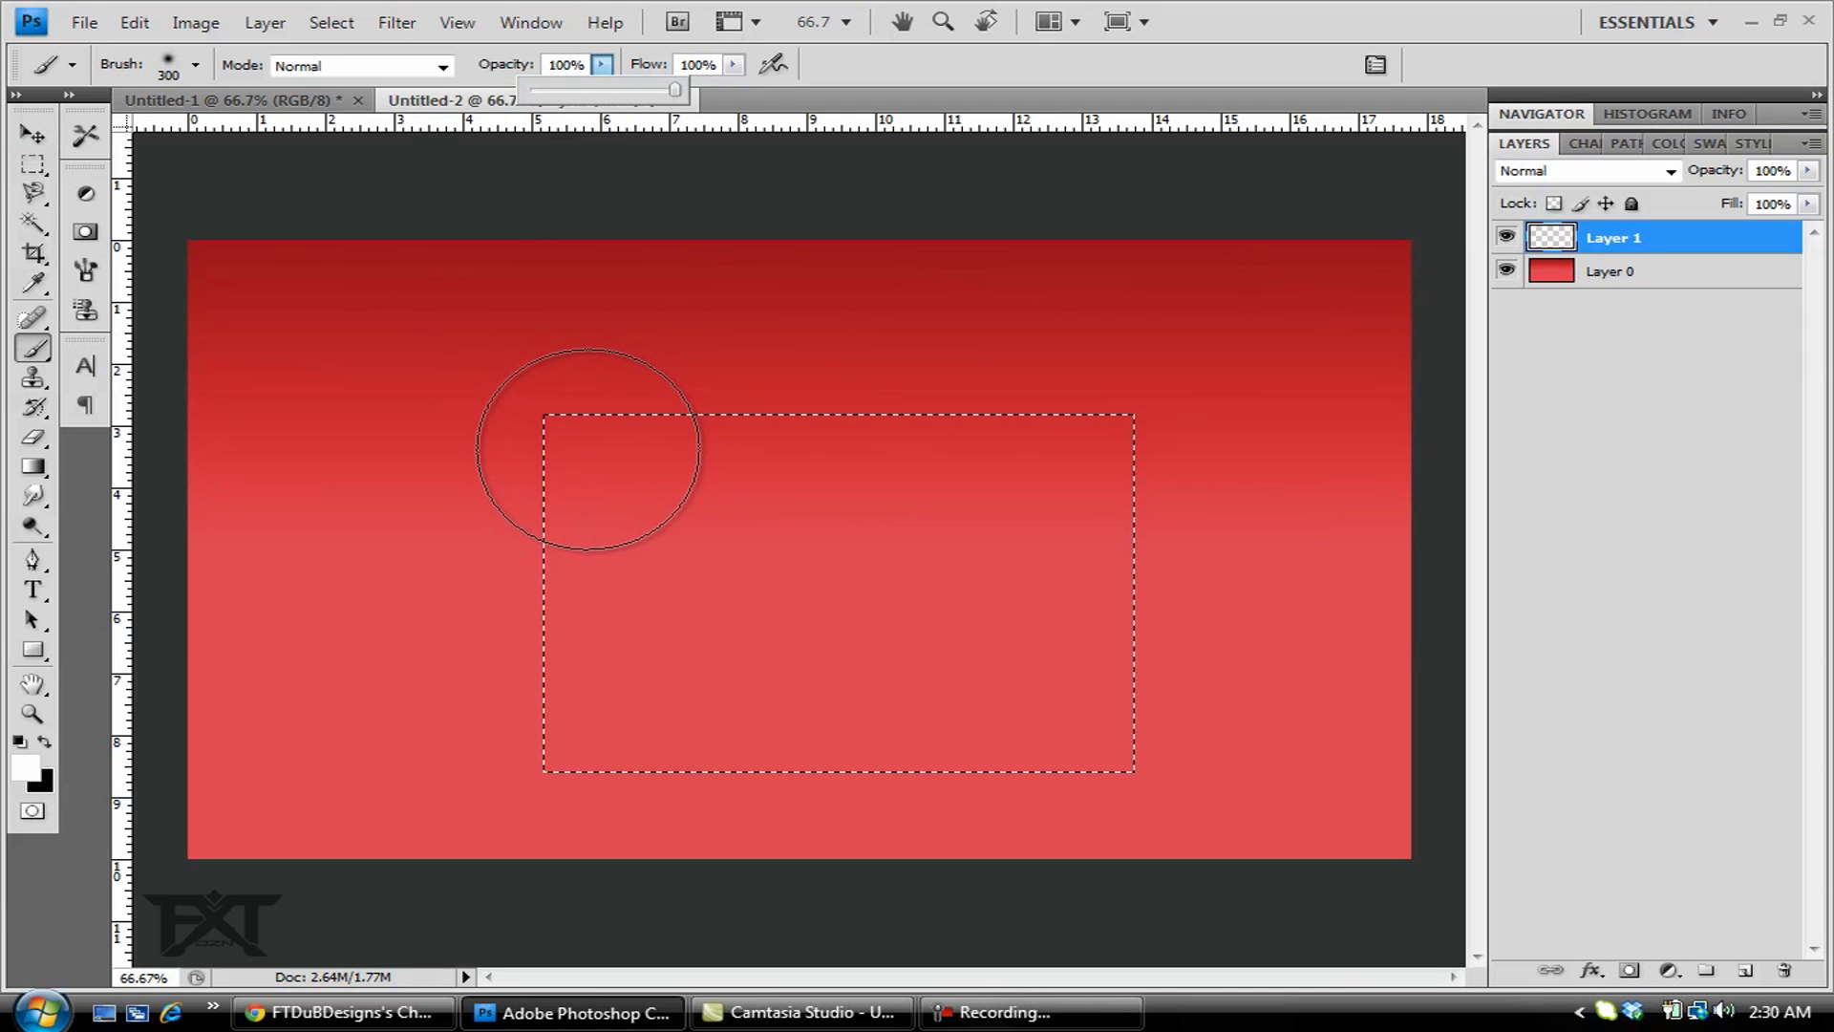
click(589, 449)
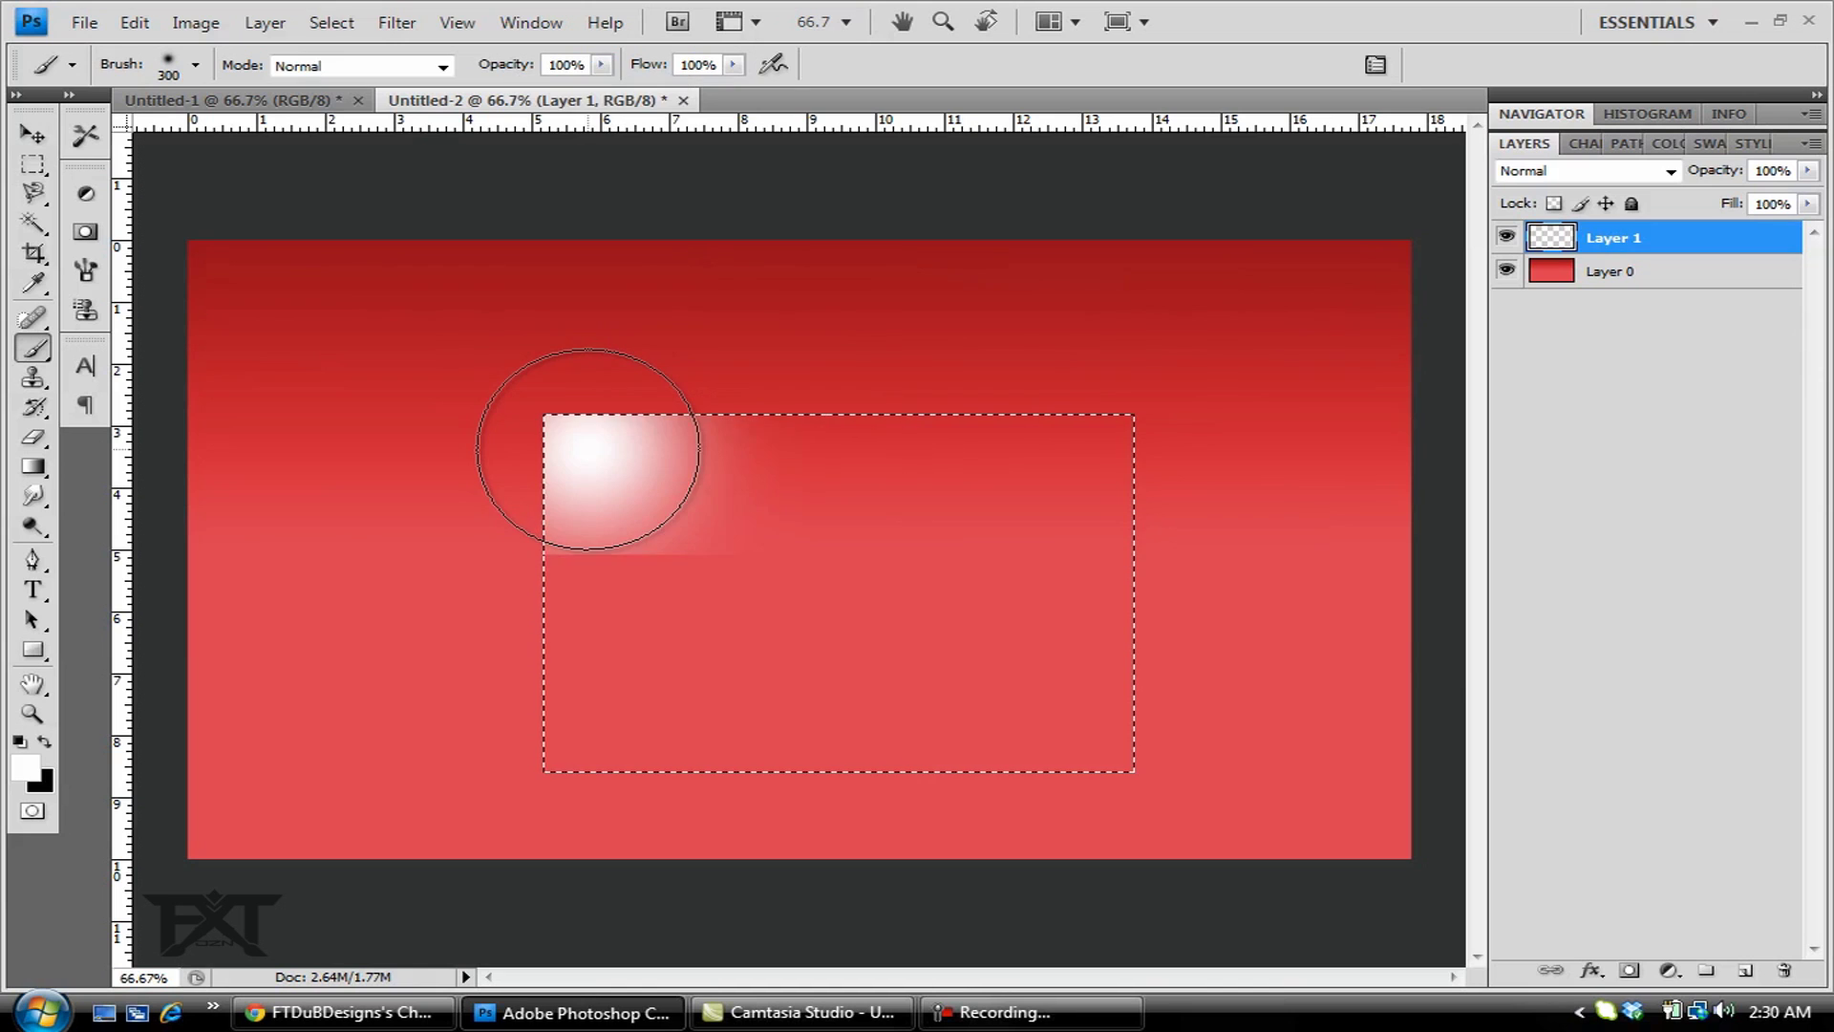
- At 30% opacity and 500 px size, add a broad faint white glow inside the selection
click(603, 66)
drag(602, 91, 504, 97)
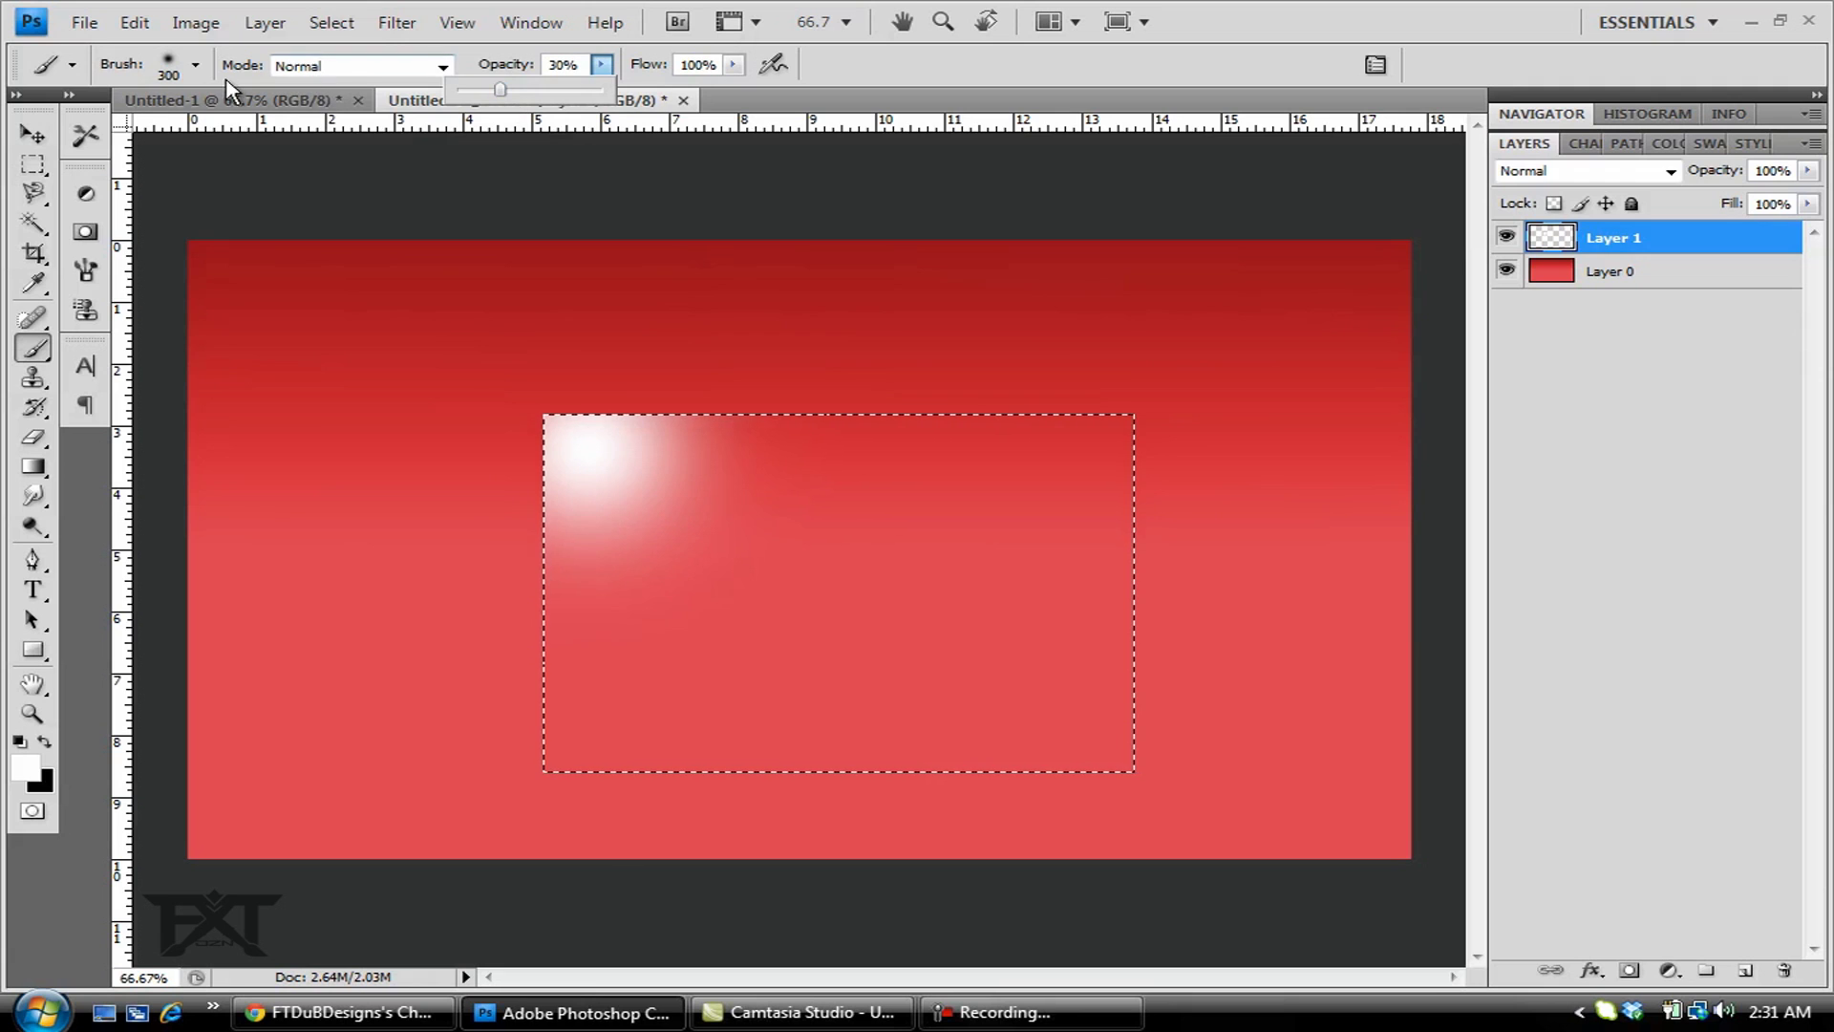
click(198, 66)
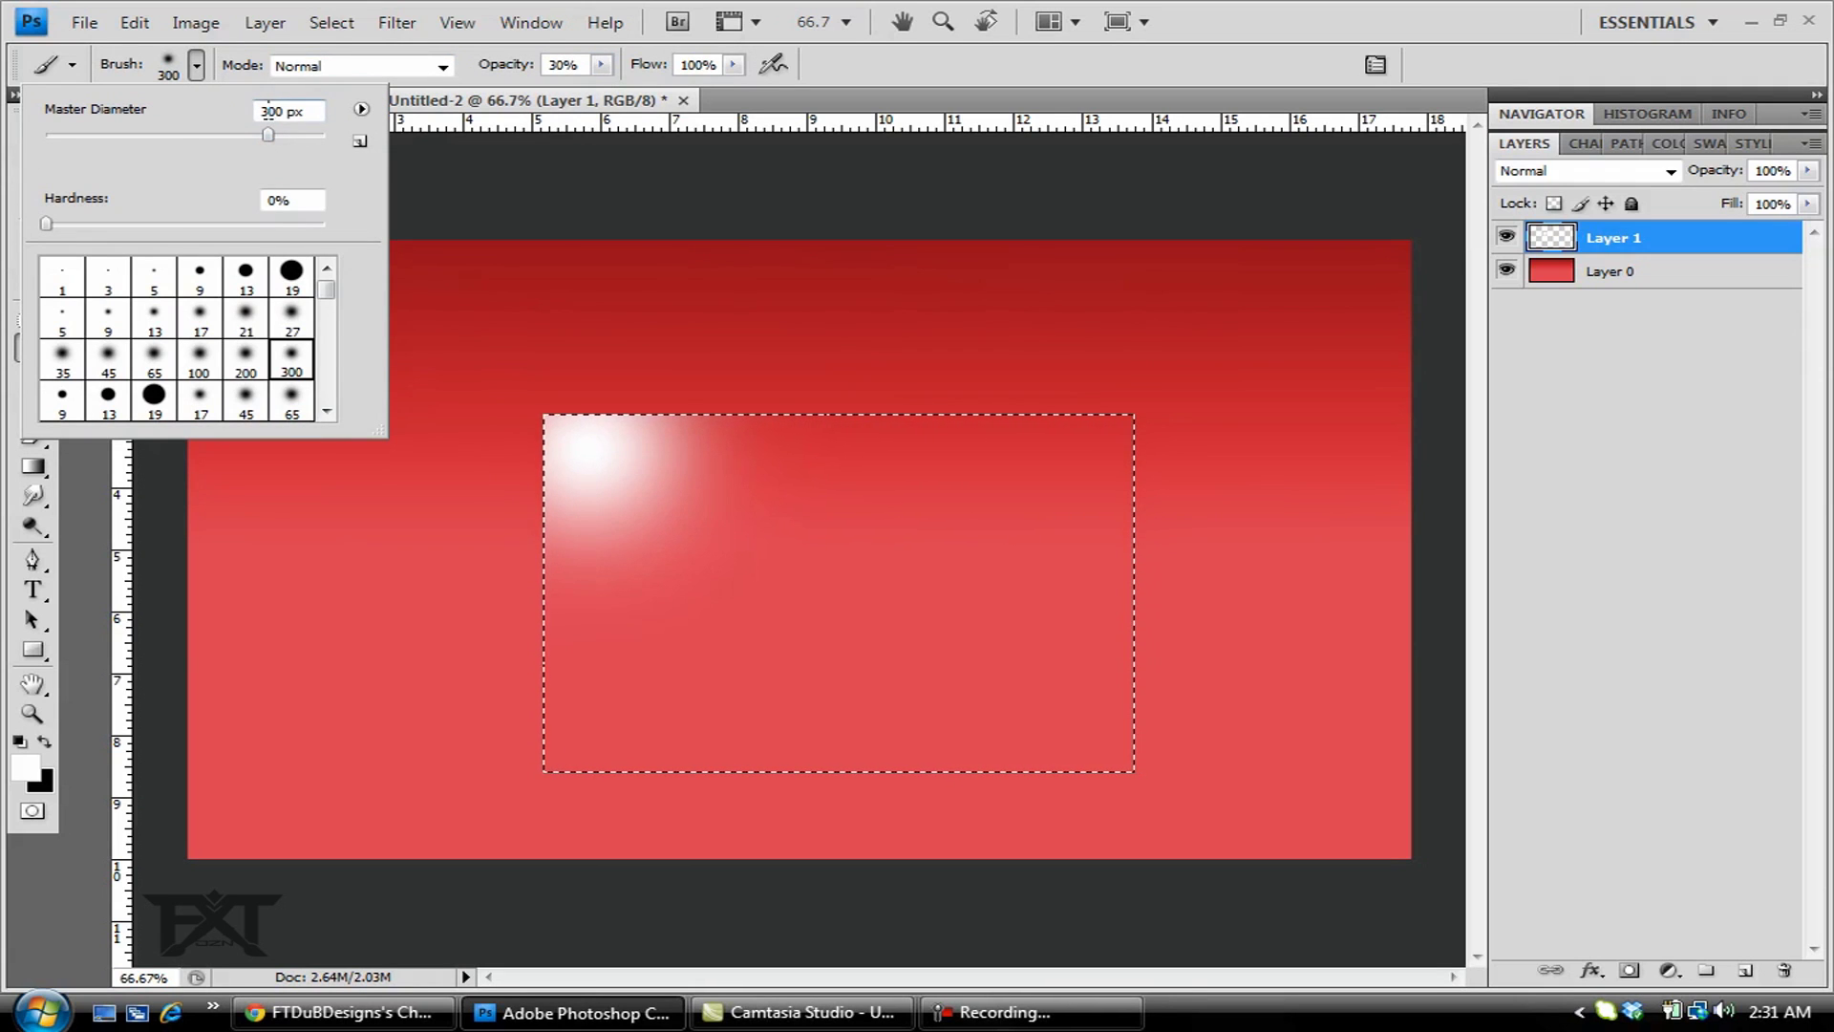
text(5)
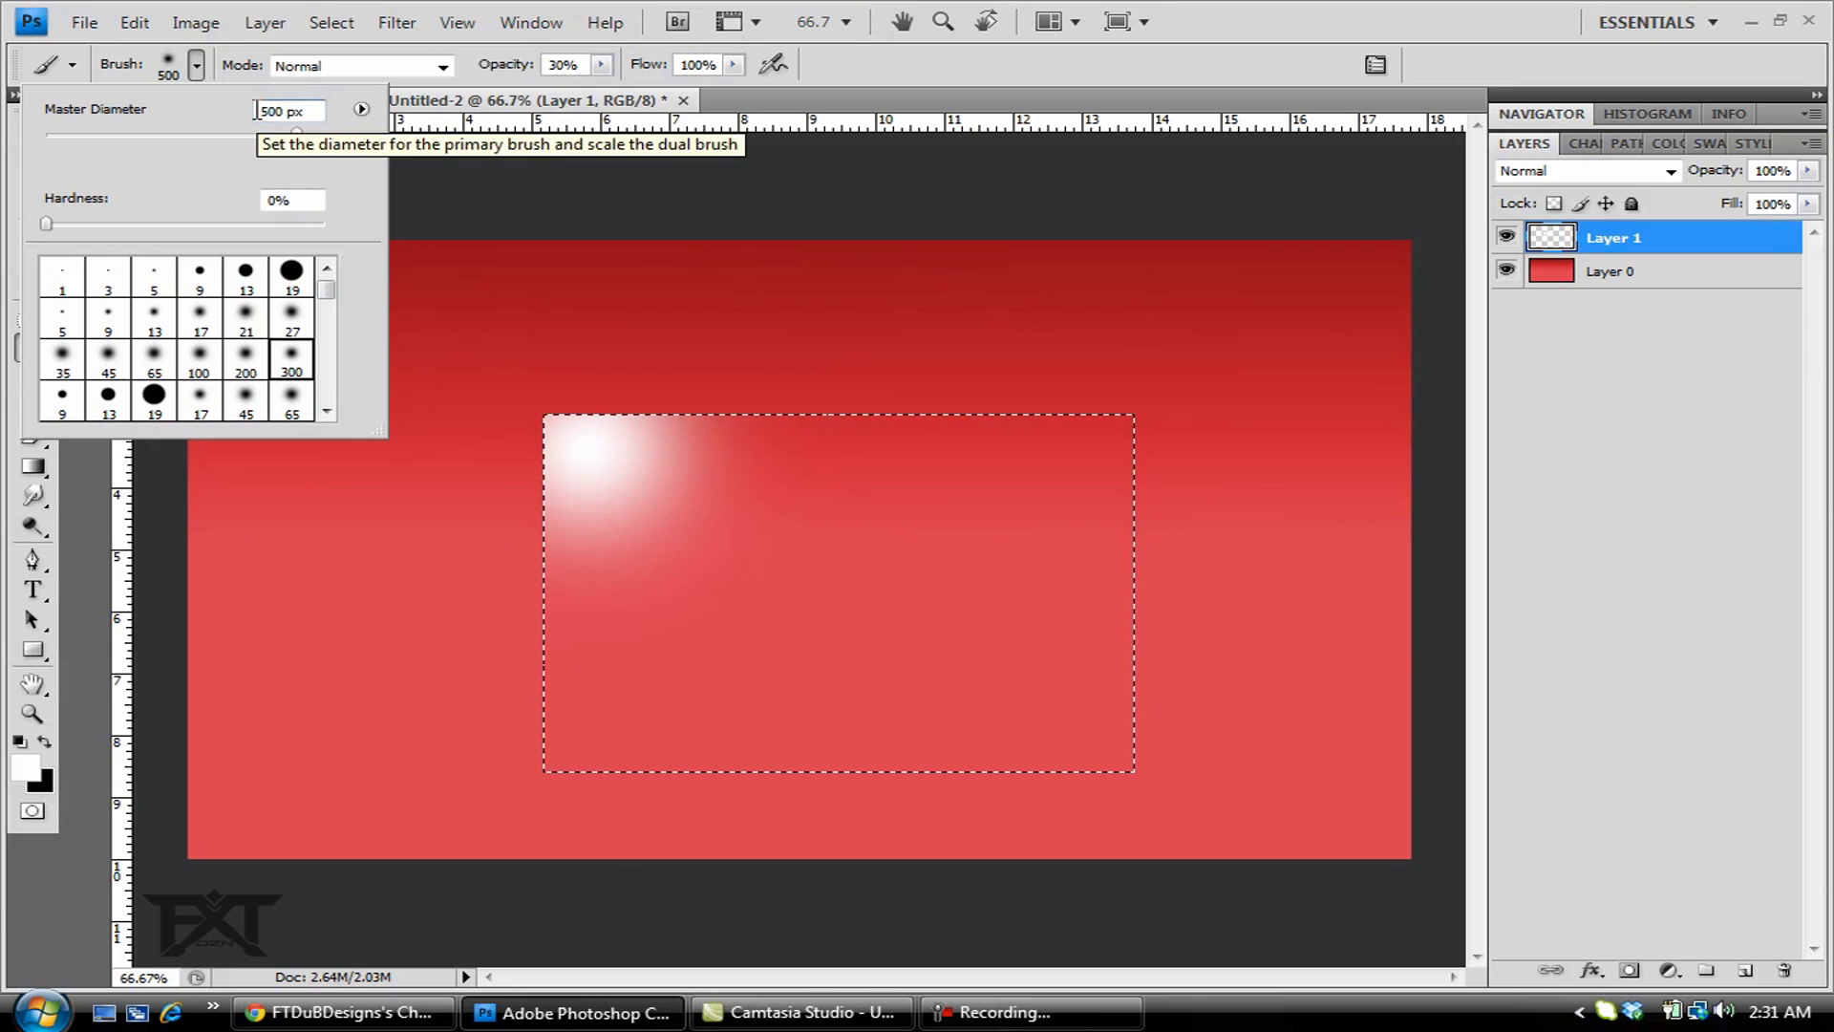
click(195, 66)
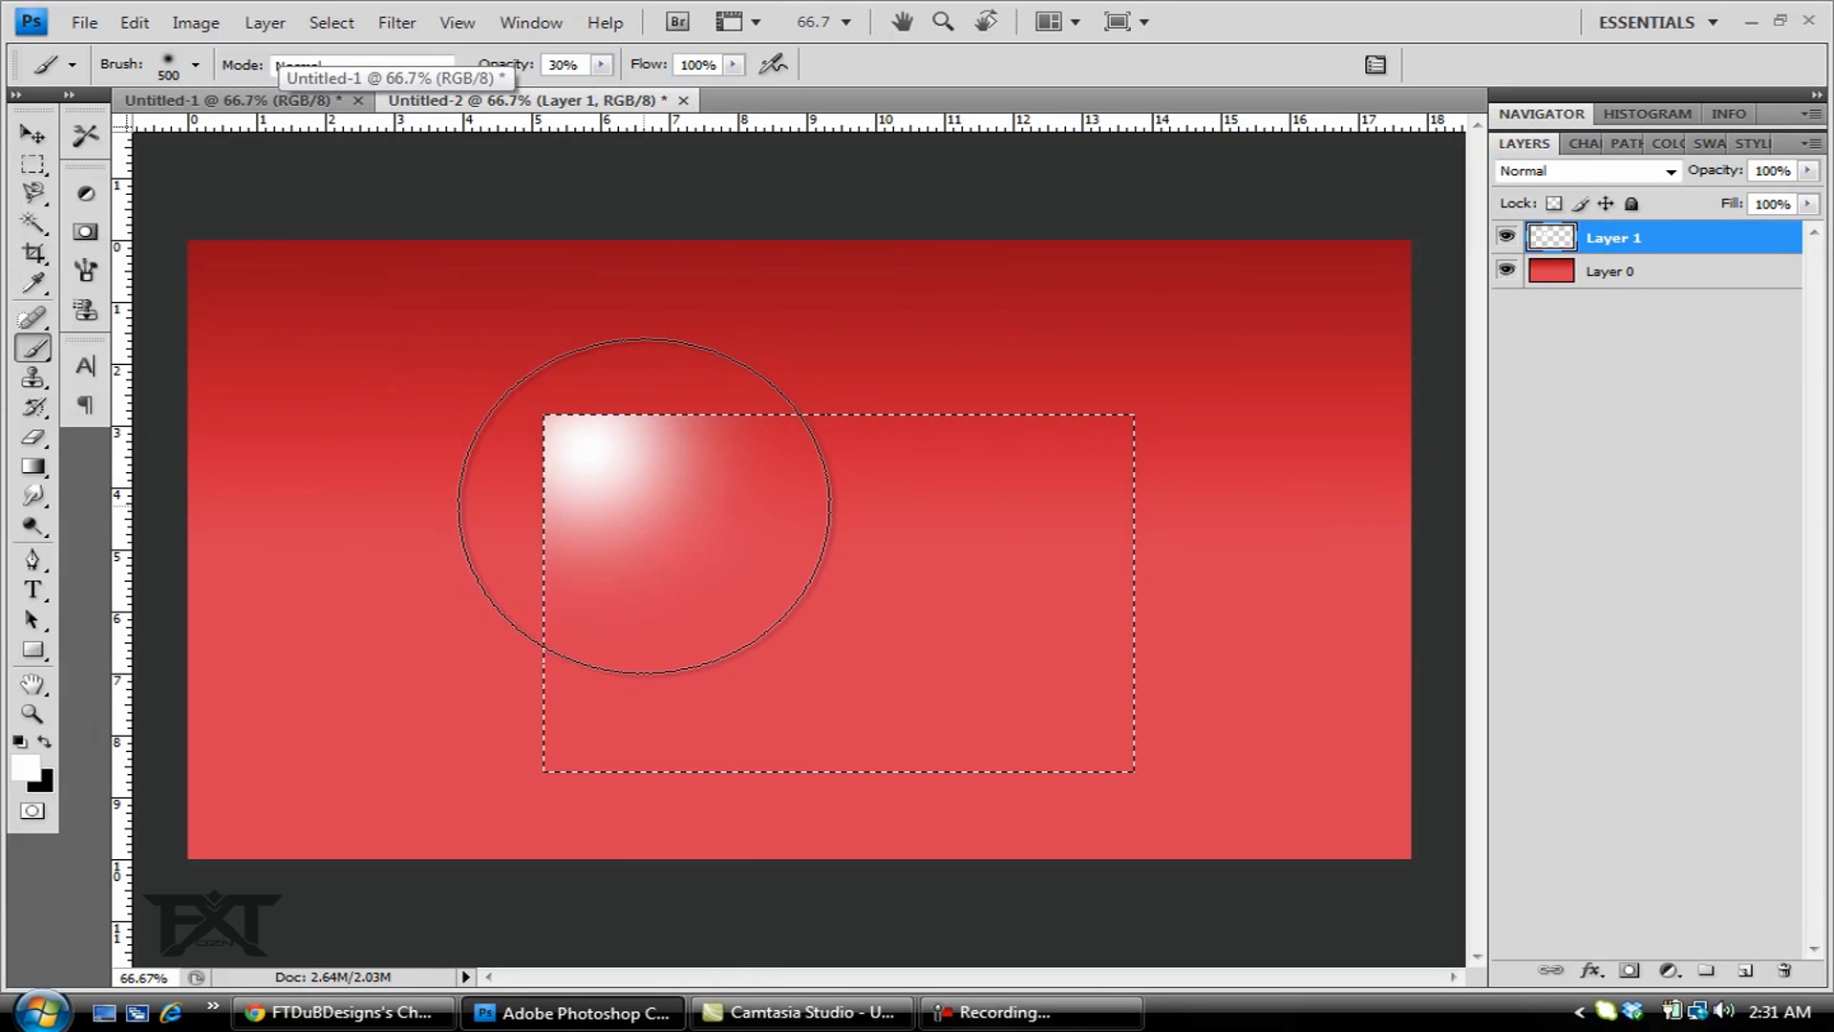
click(644, 505)
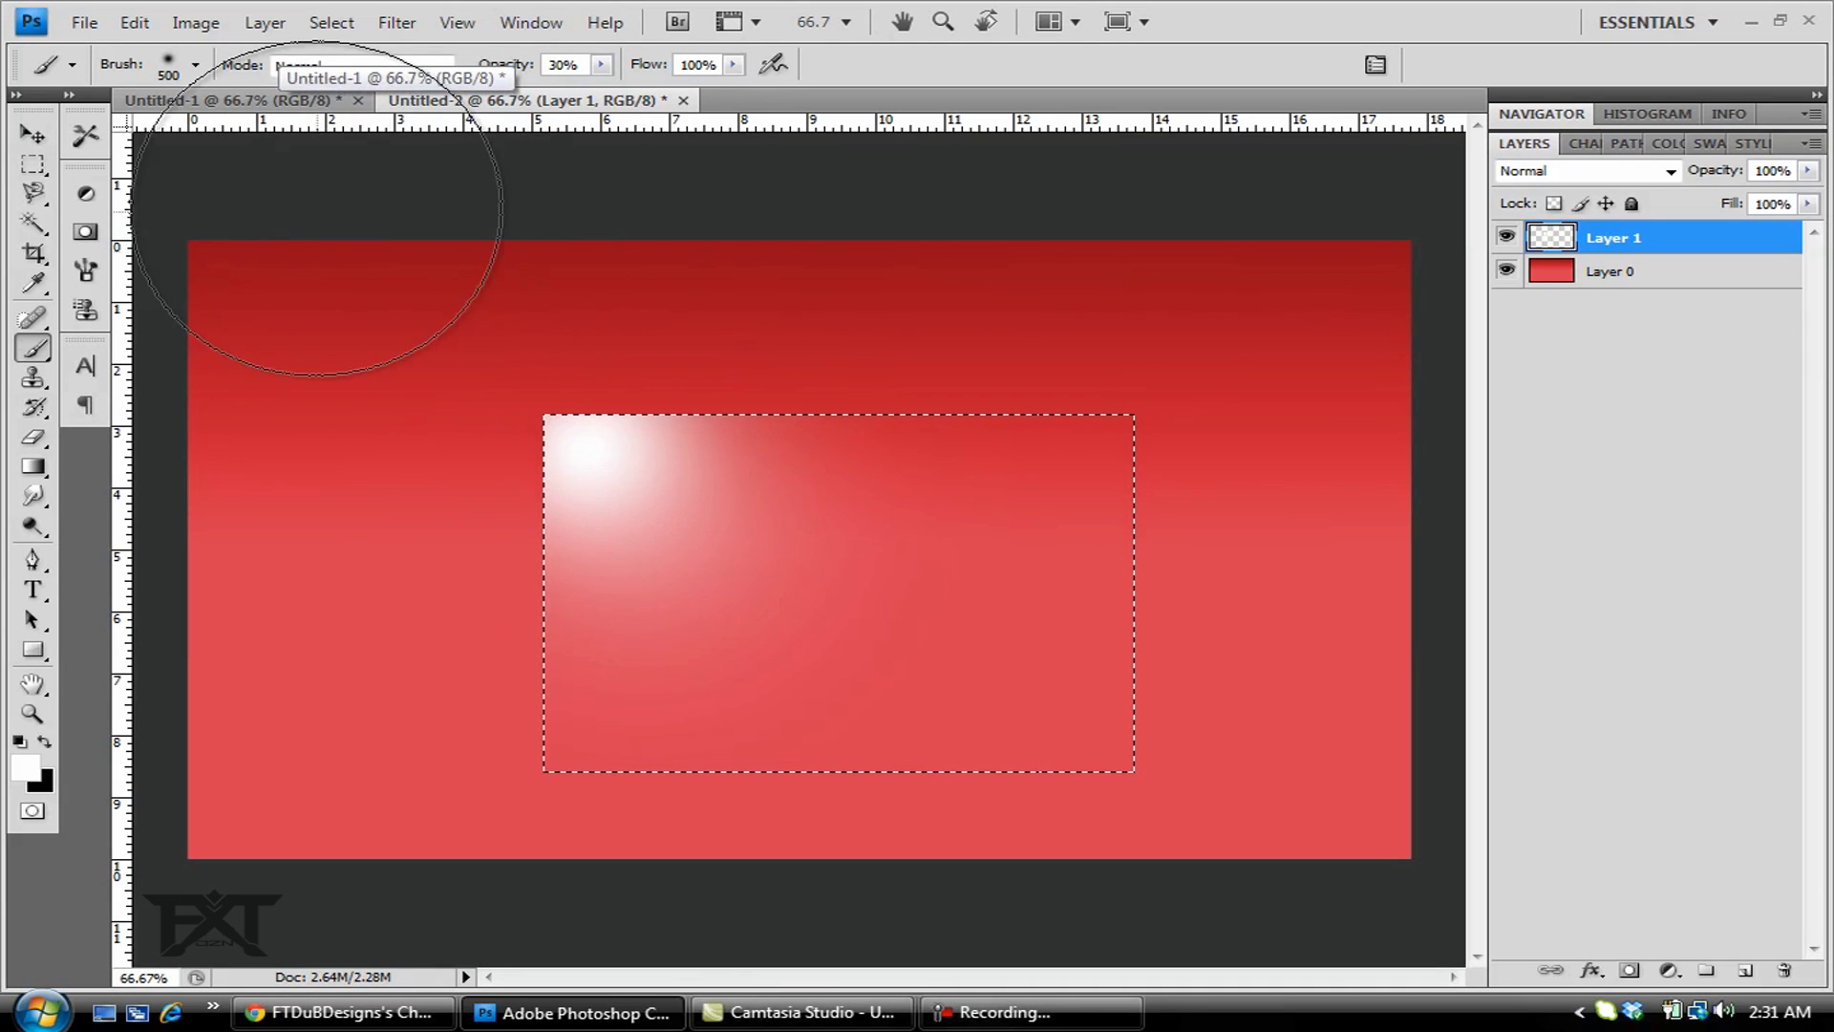
key(v)
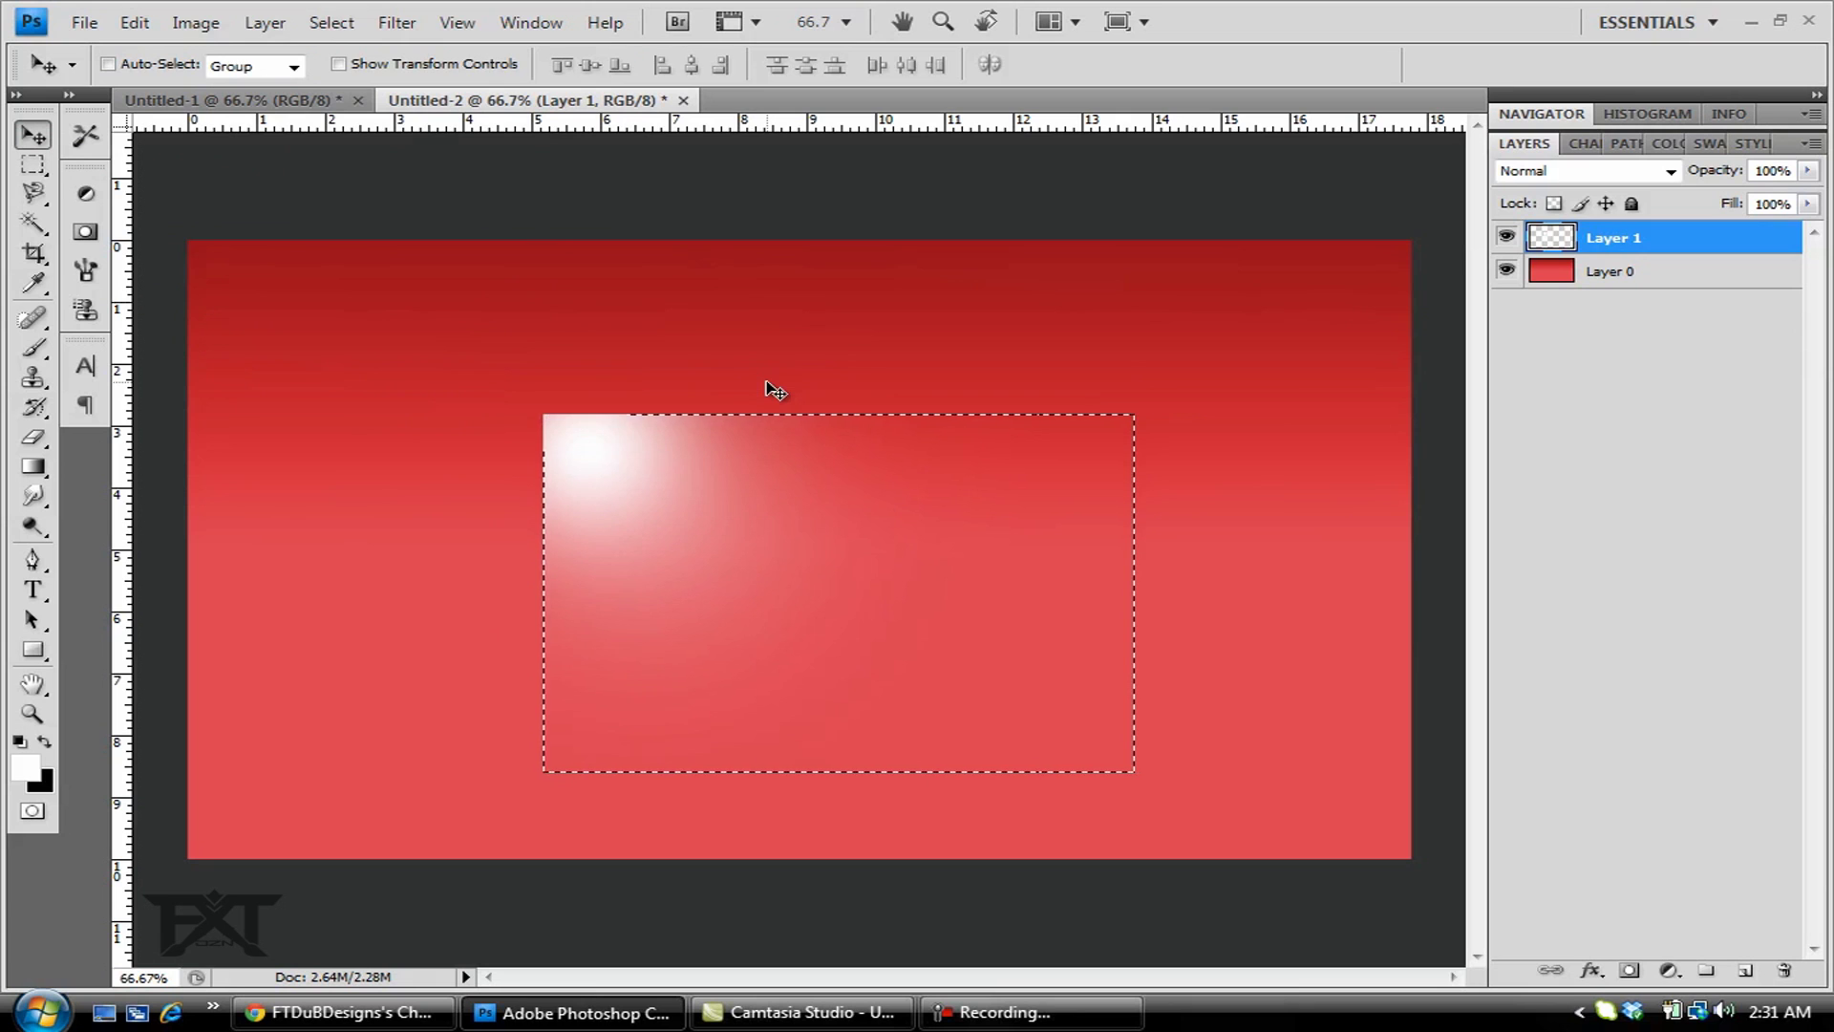
- Deselect with Ctrl+D and drag the white glow into the canvas's top-left corner
key(ctrl+d)
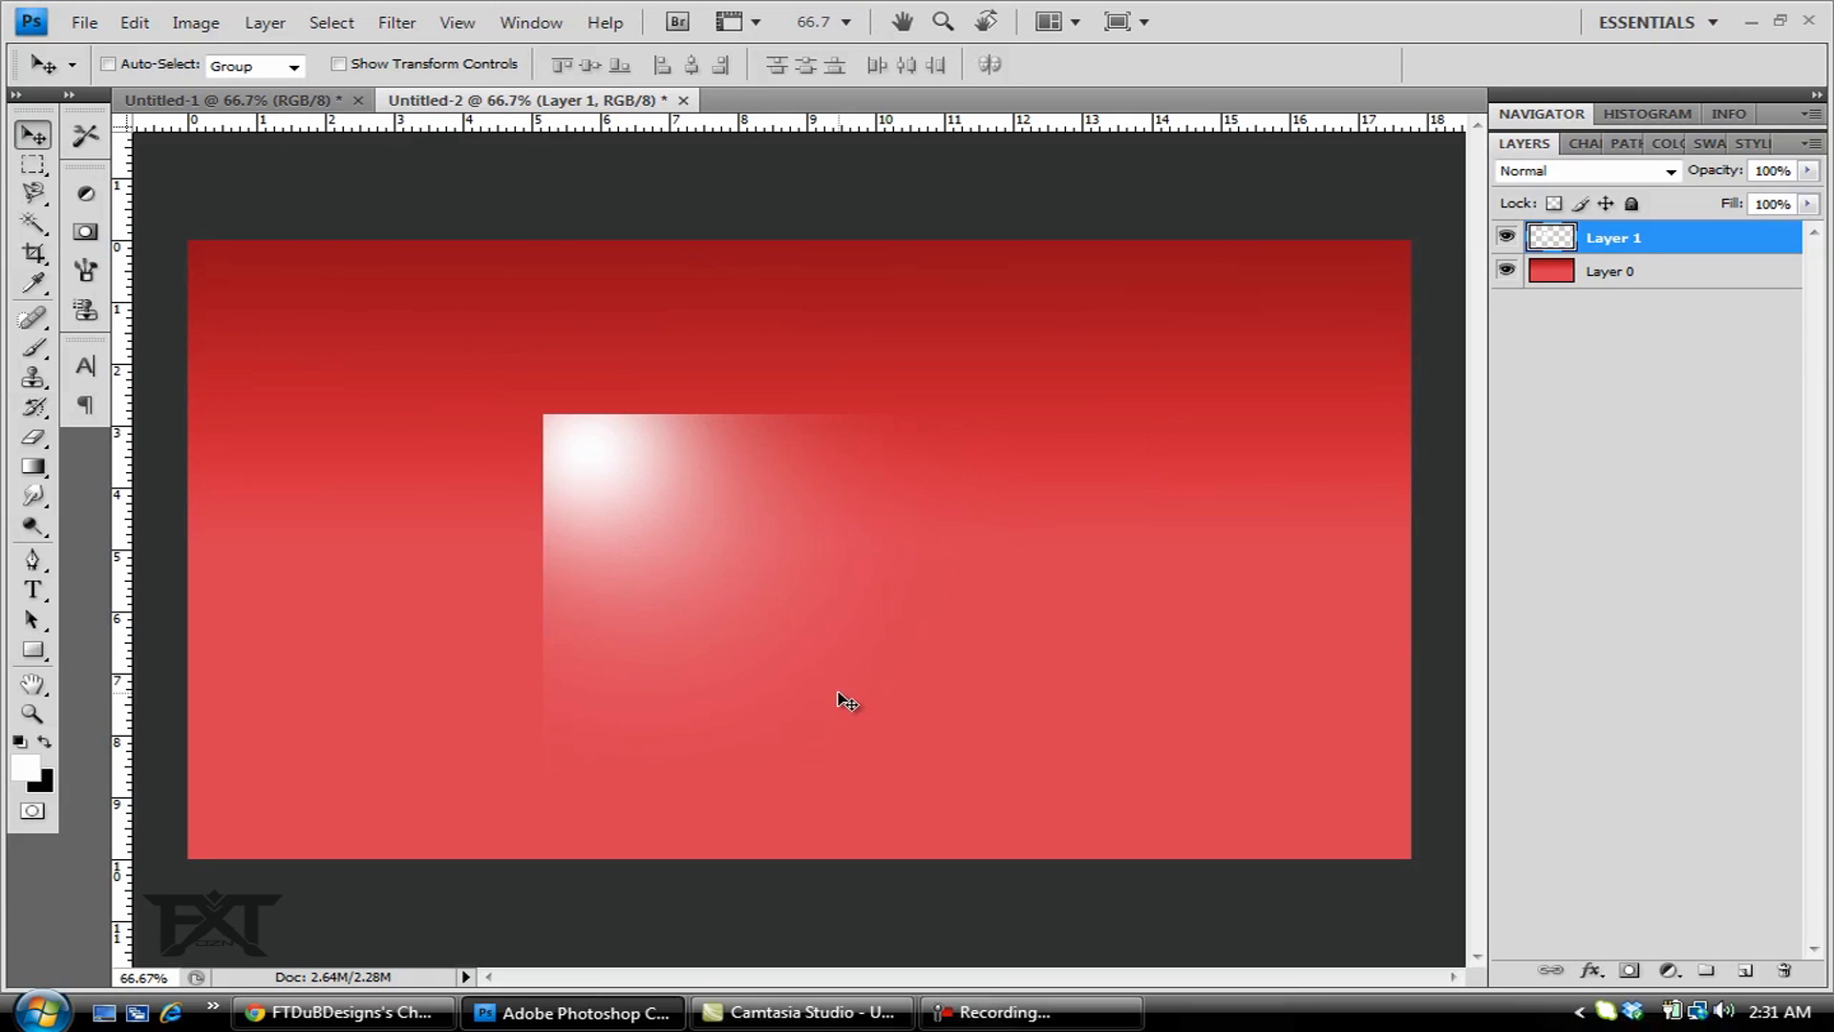
drag(840, 697, 479, 516)
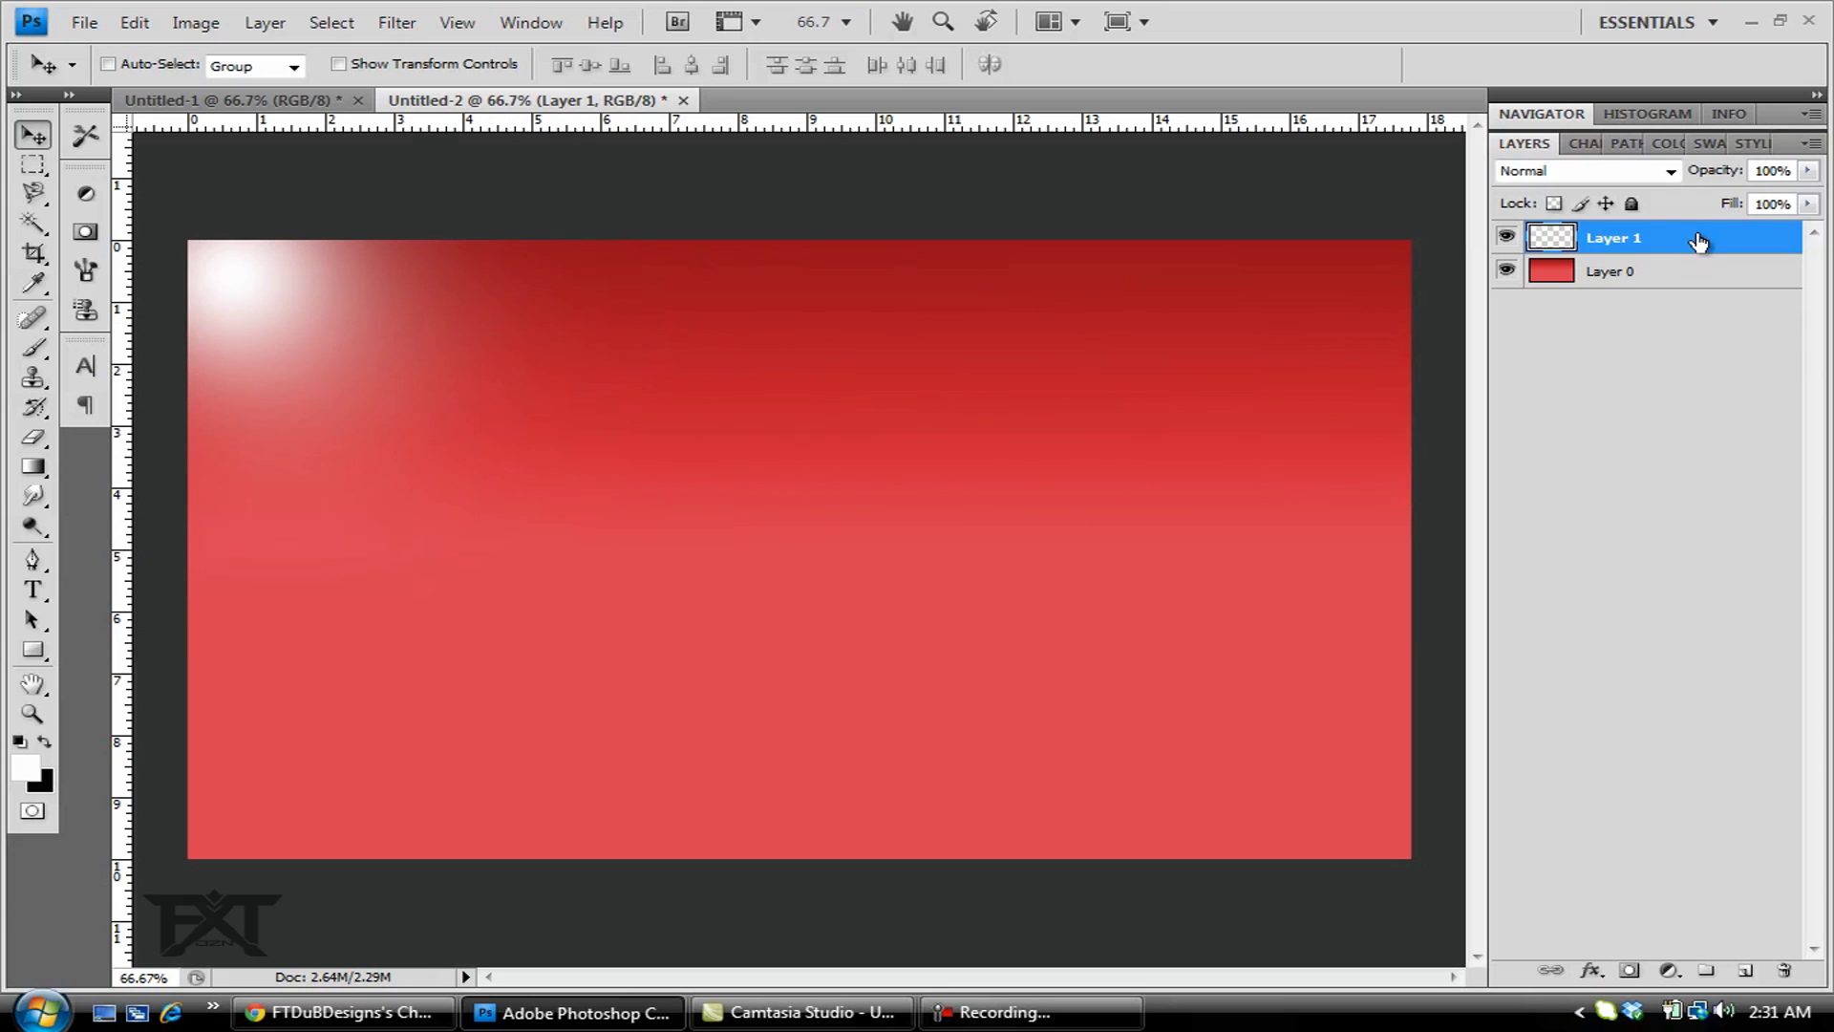
- Warp Layer 1's top-left corner down and right into a curled page peel, then apply it
click(135, 22)
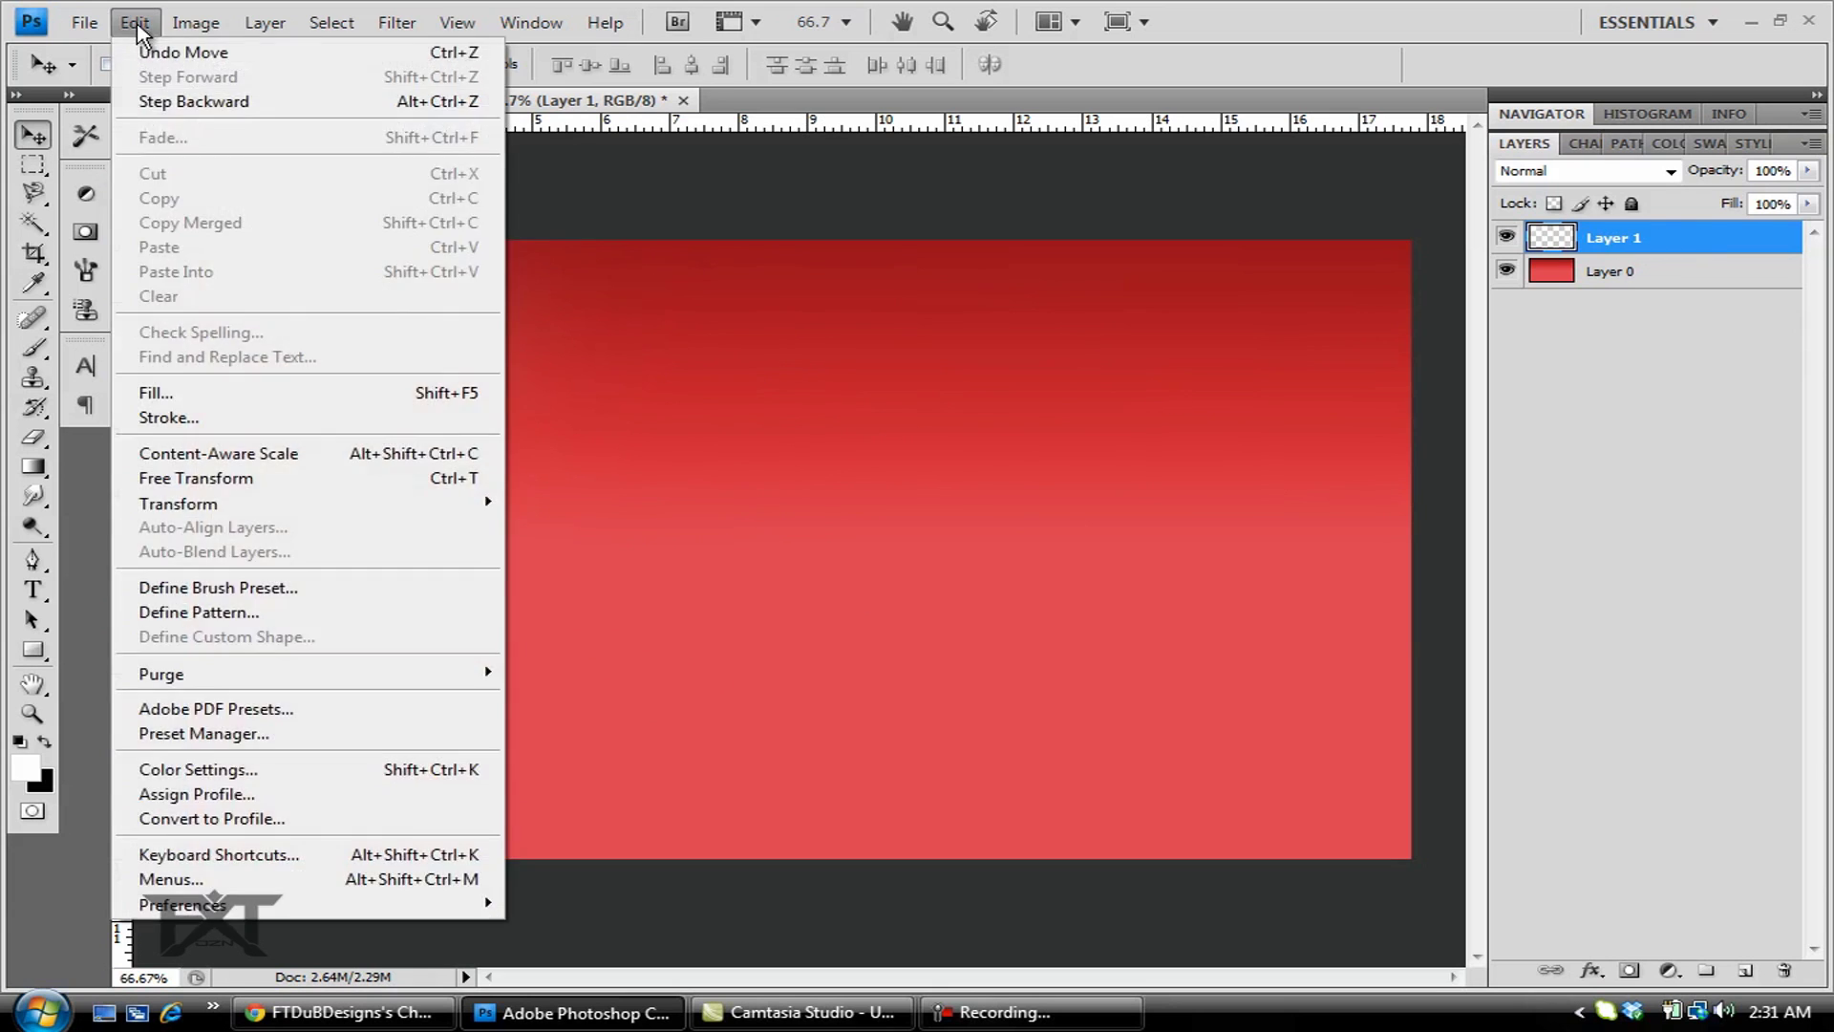
mouse_move(347, 499)
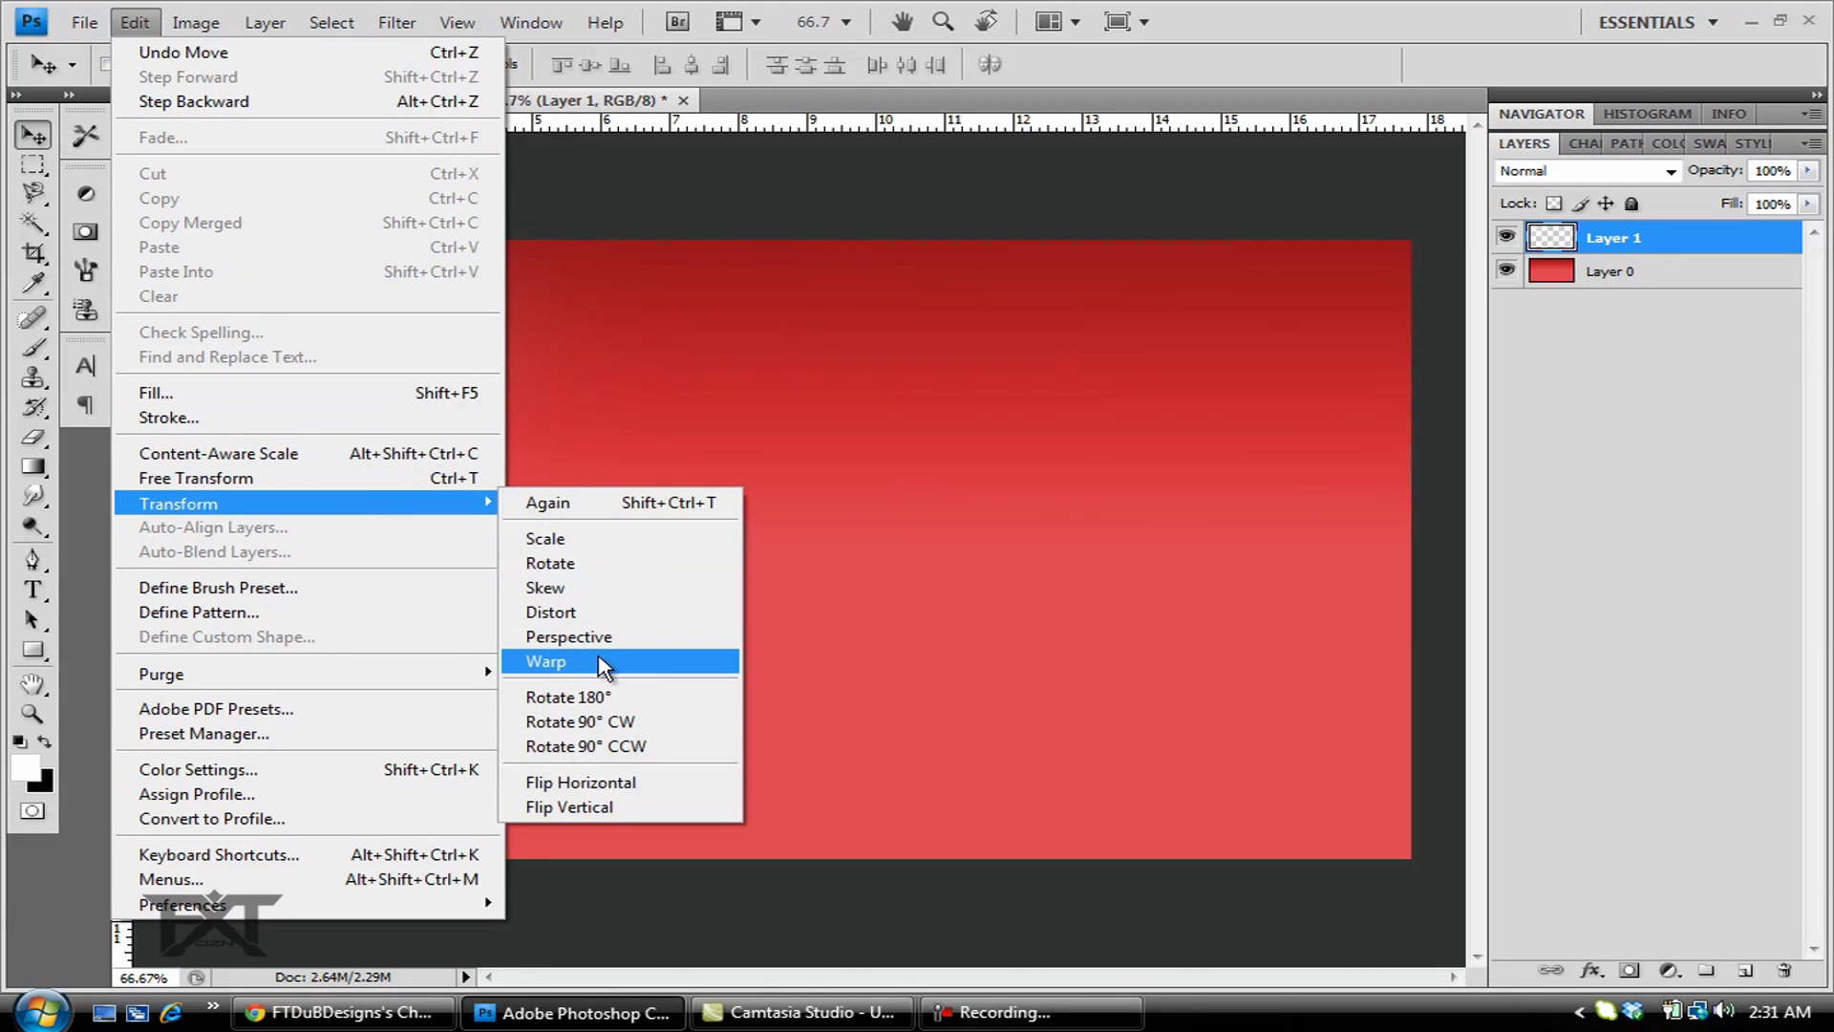
click(627, 667)
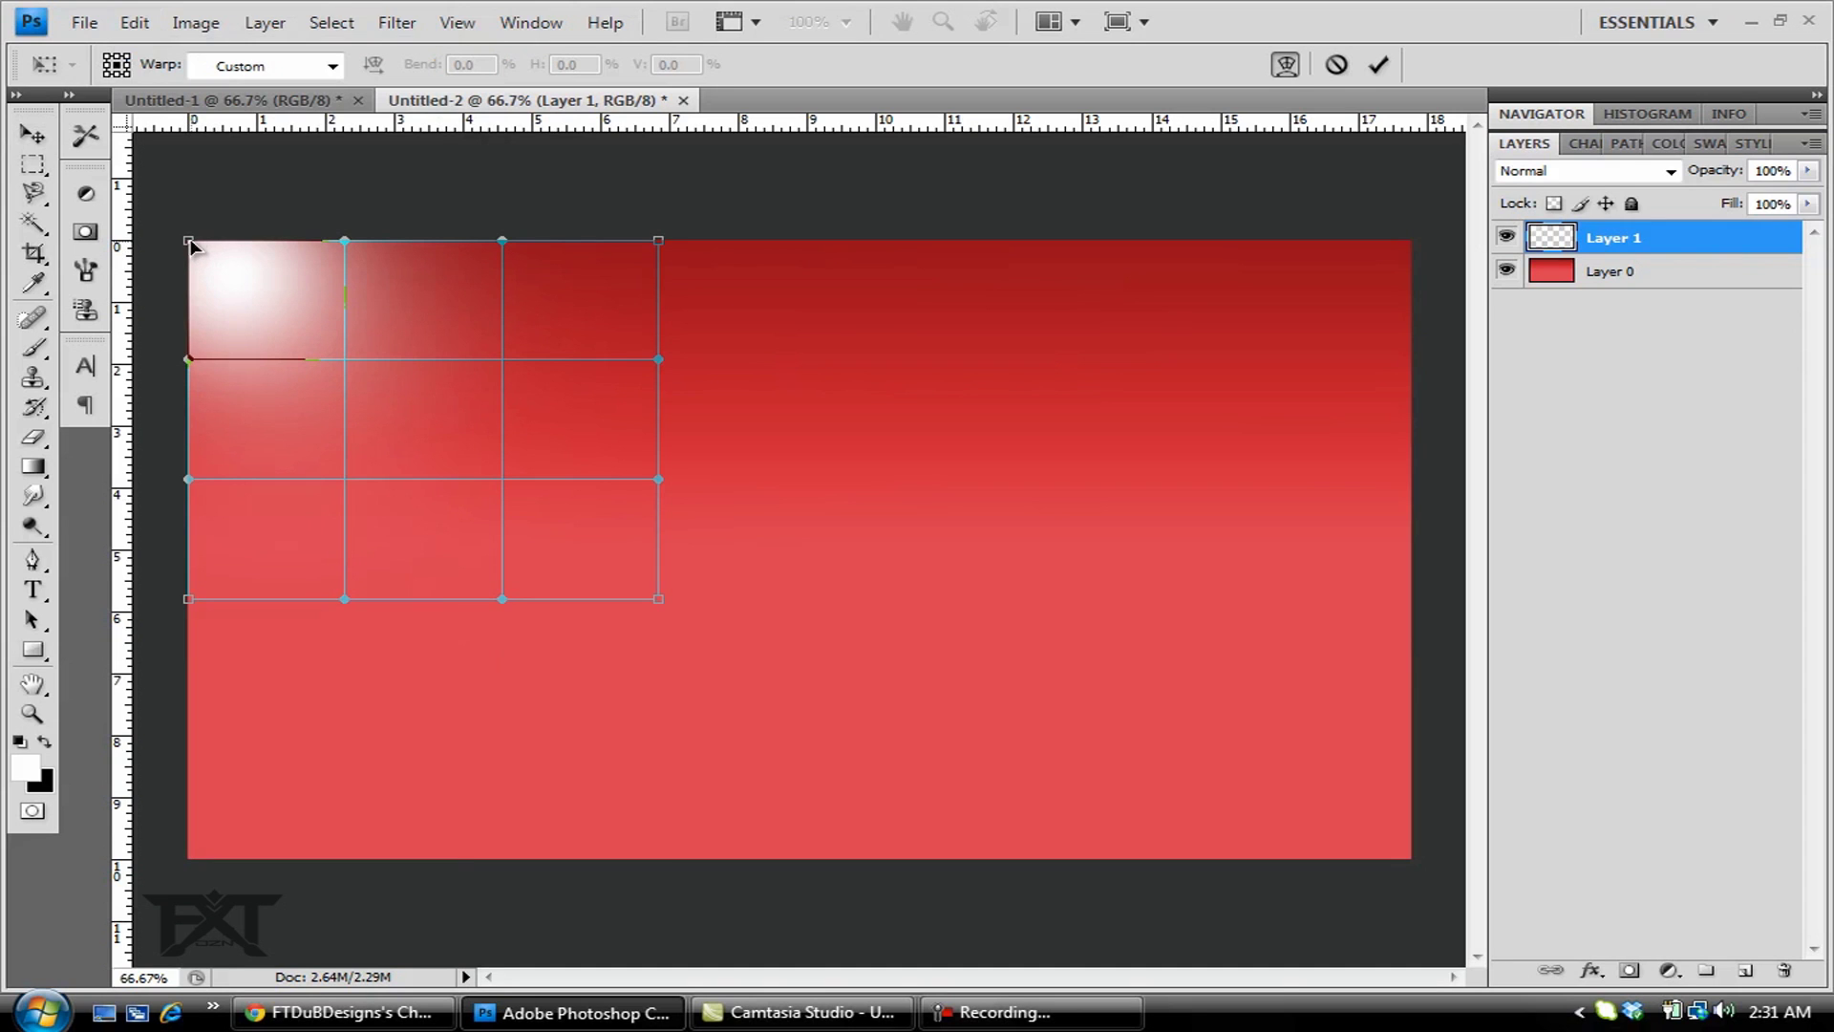
drag(190, 242, 551, 554)
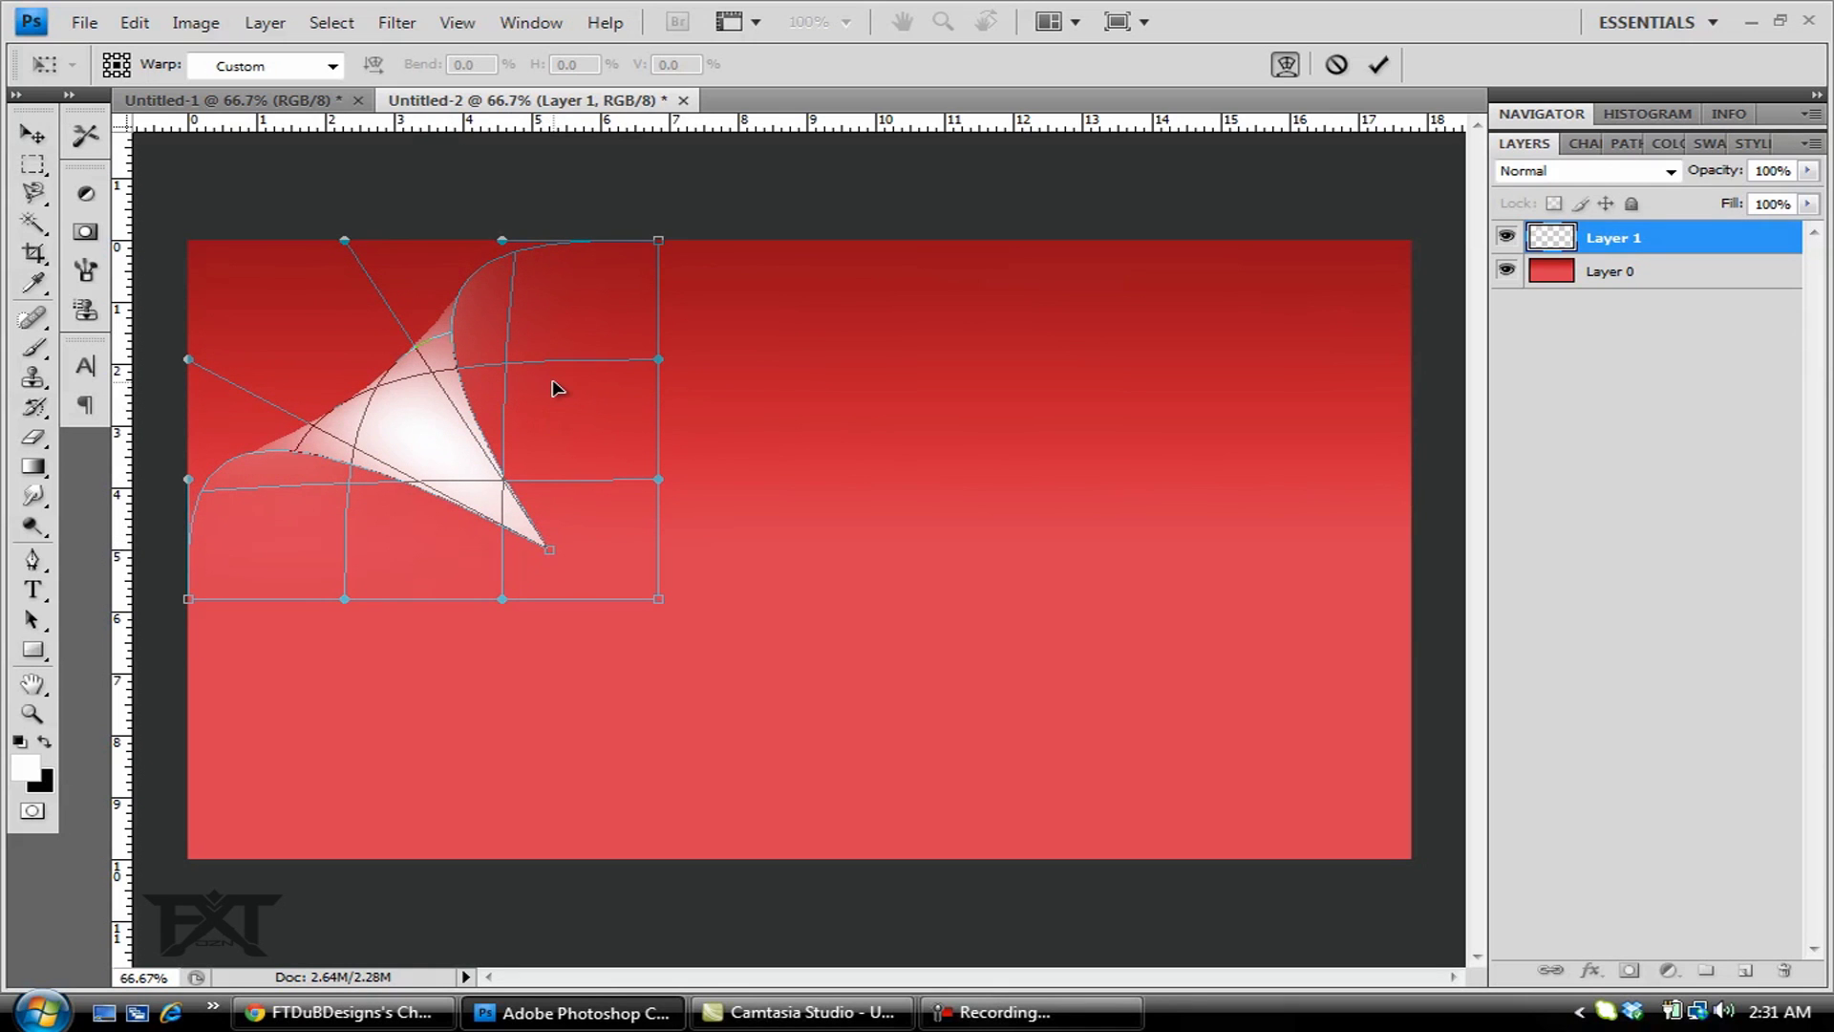
click(32, 134)
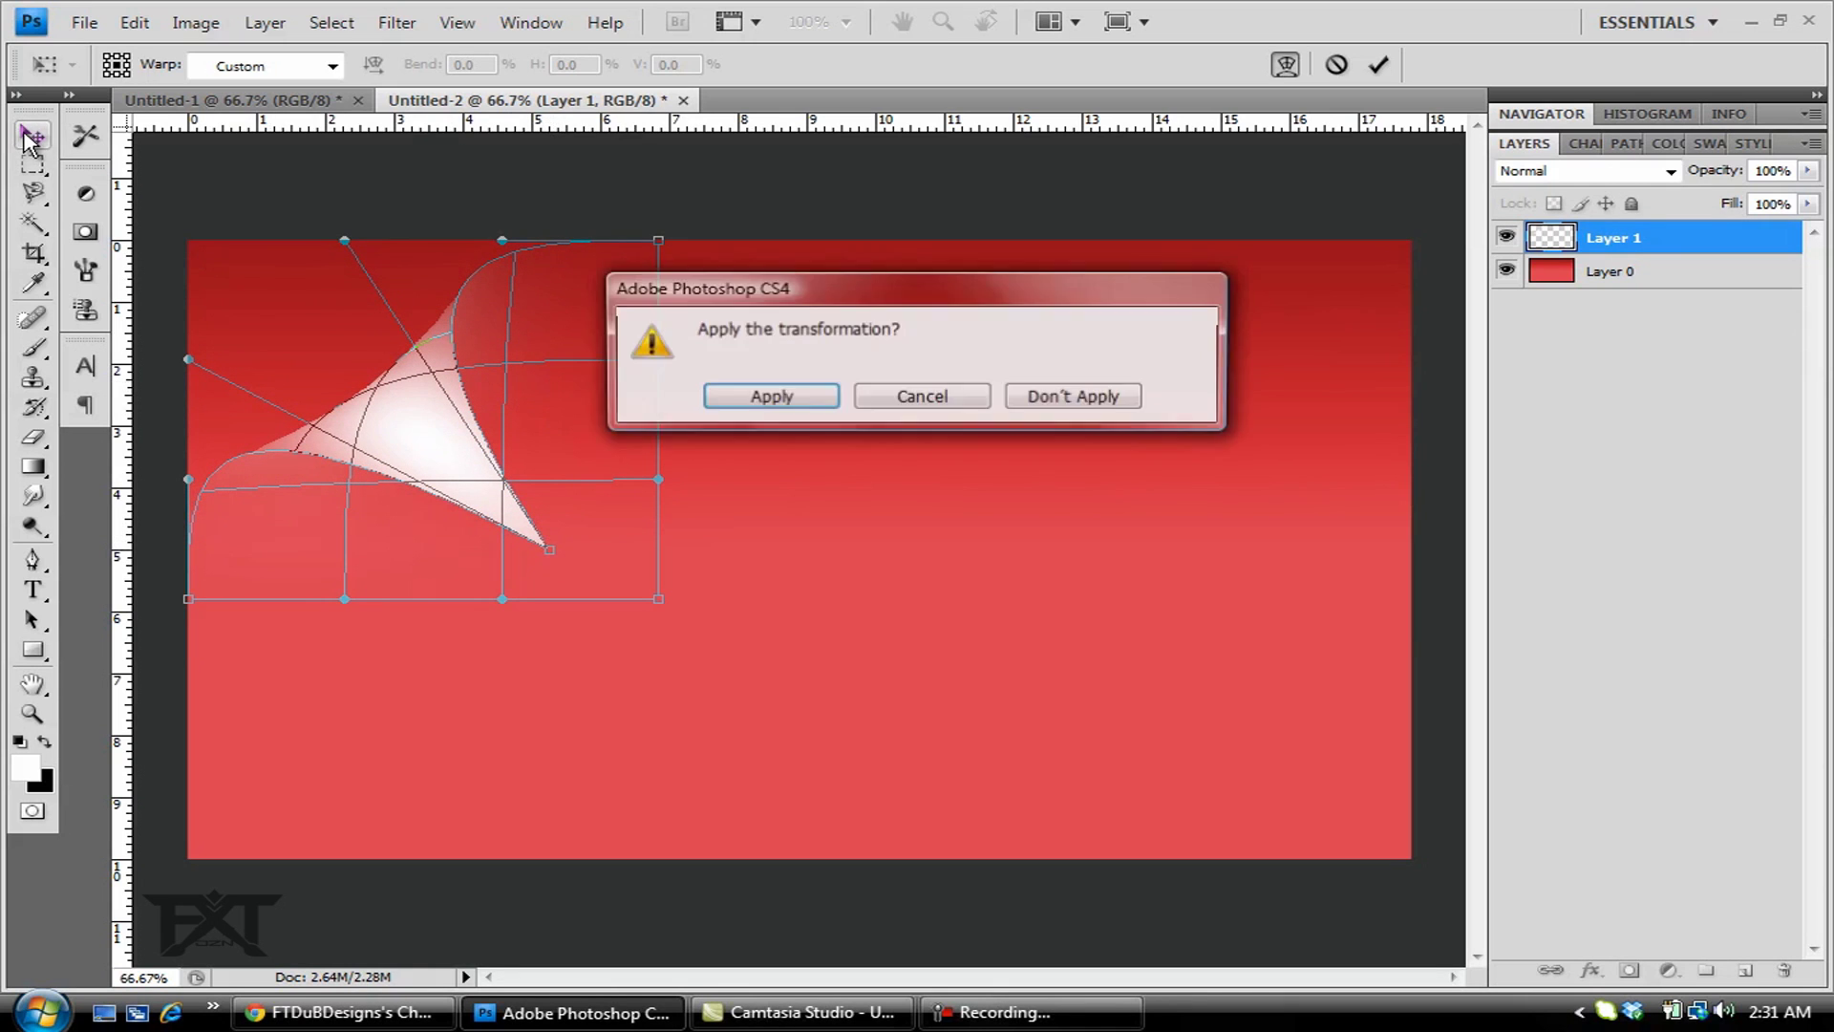
click(764, 397)
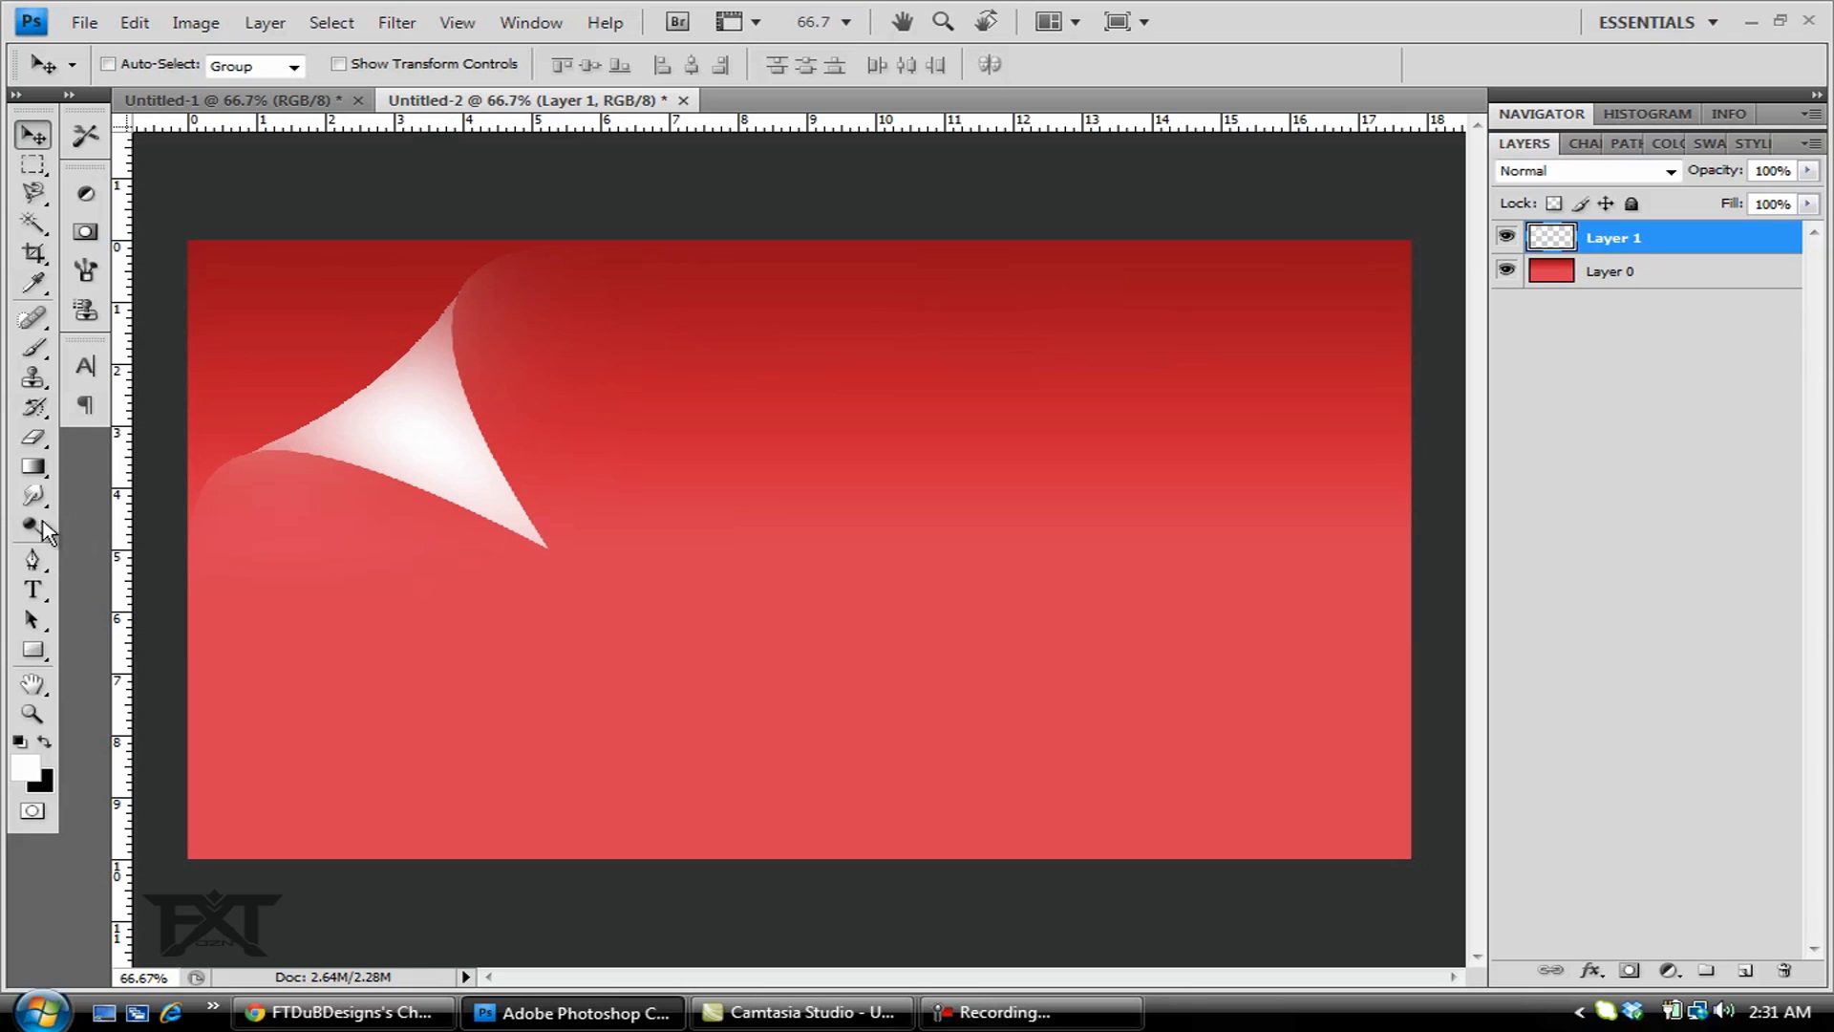
- Choose the 1 px hard brush preset
click(36, 347)
click(197, 65)
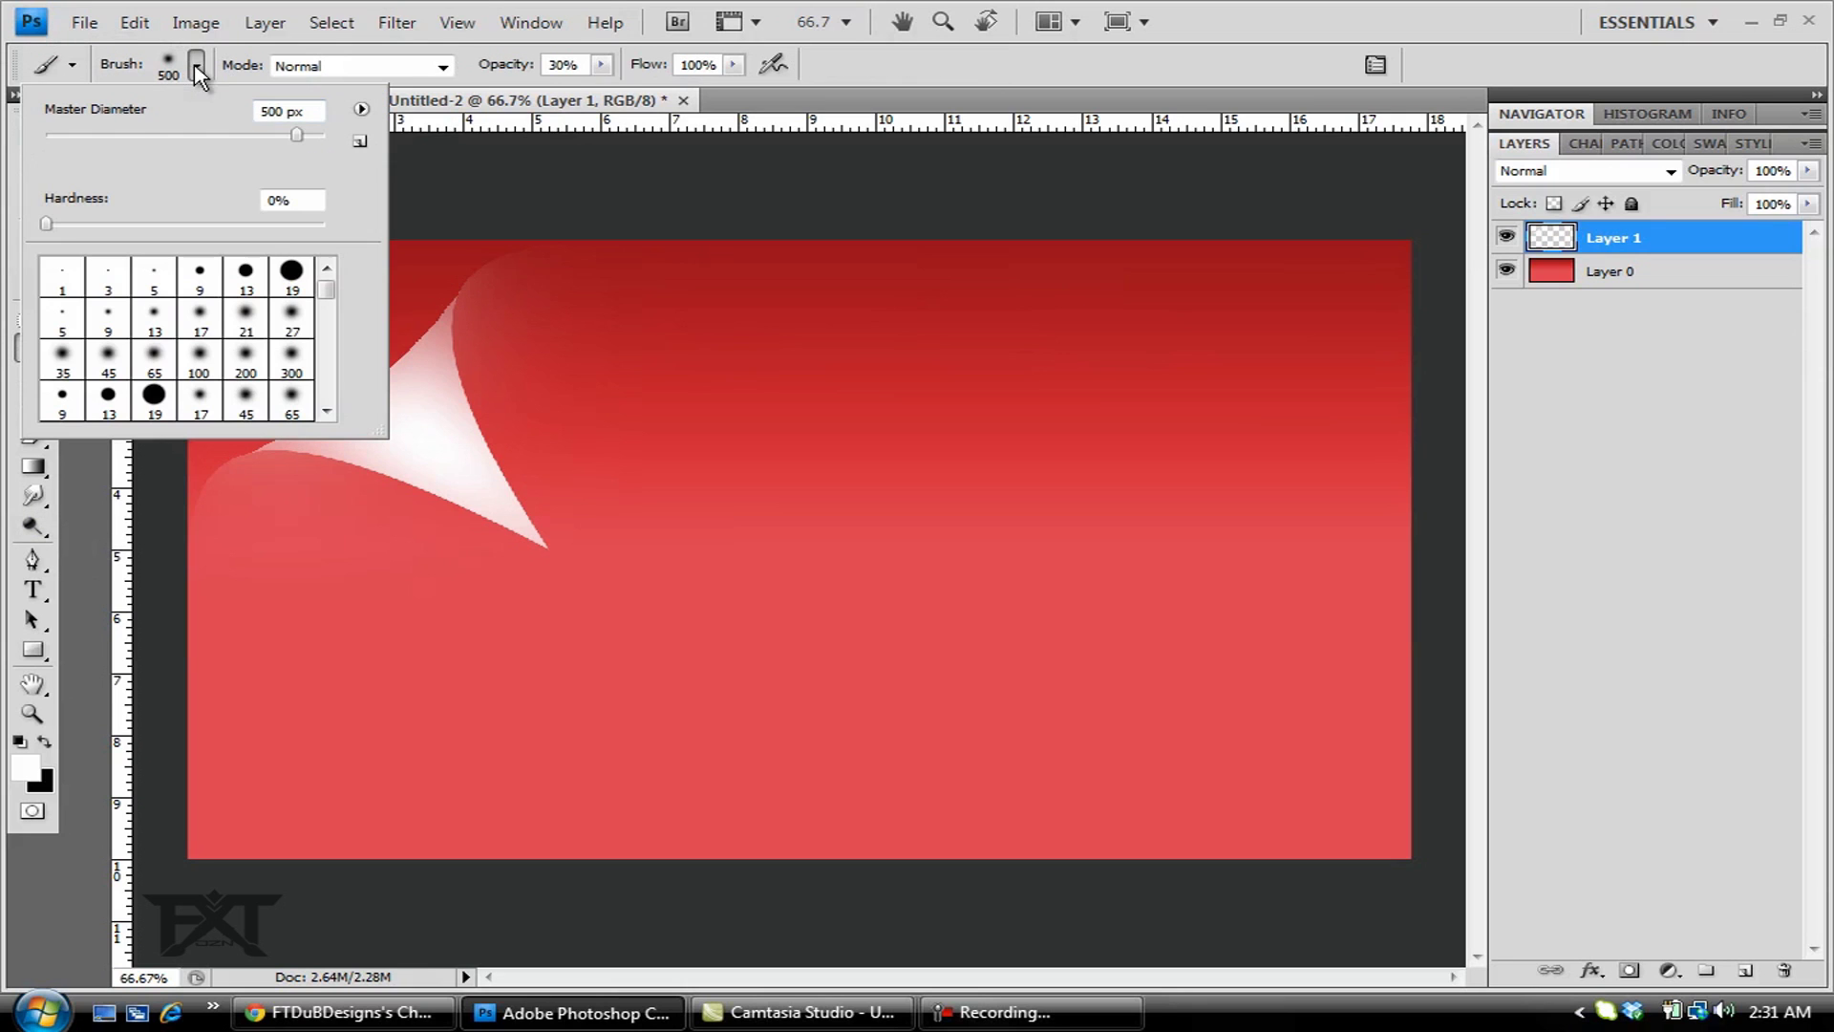
click(60, 283)
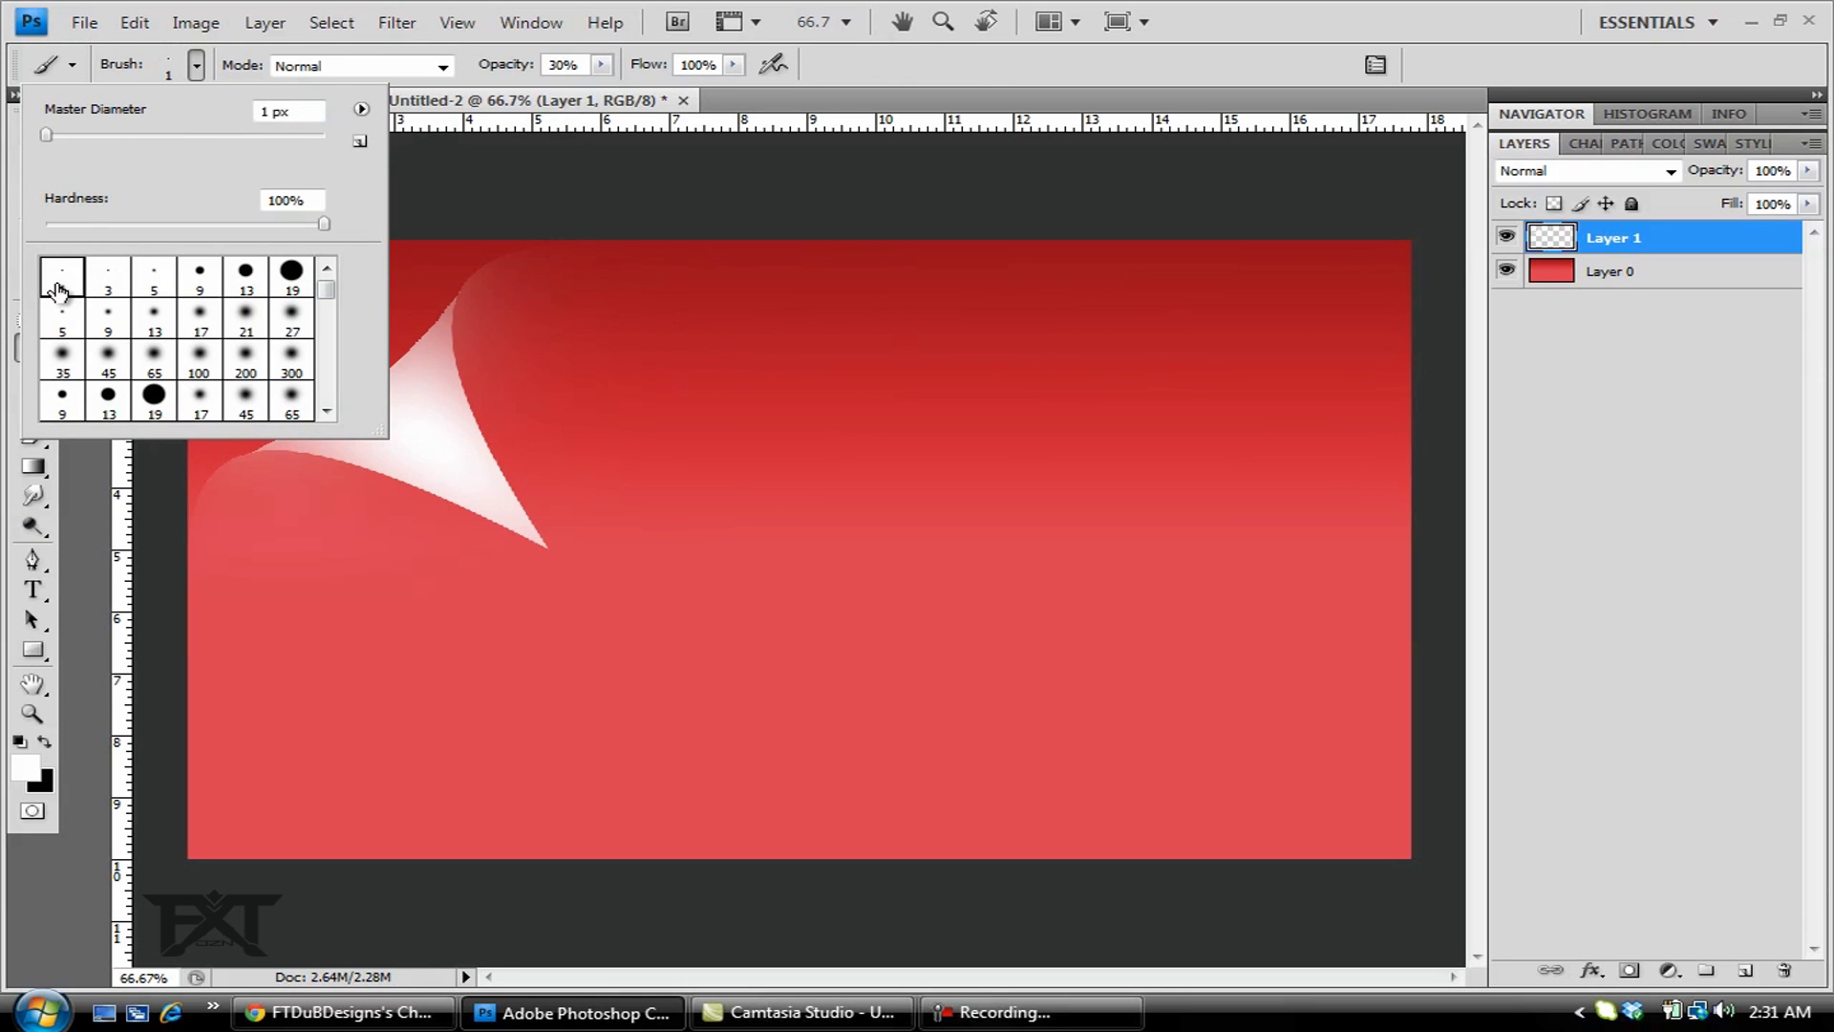
click(177, 61)
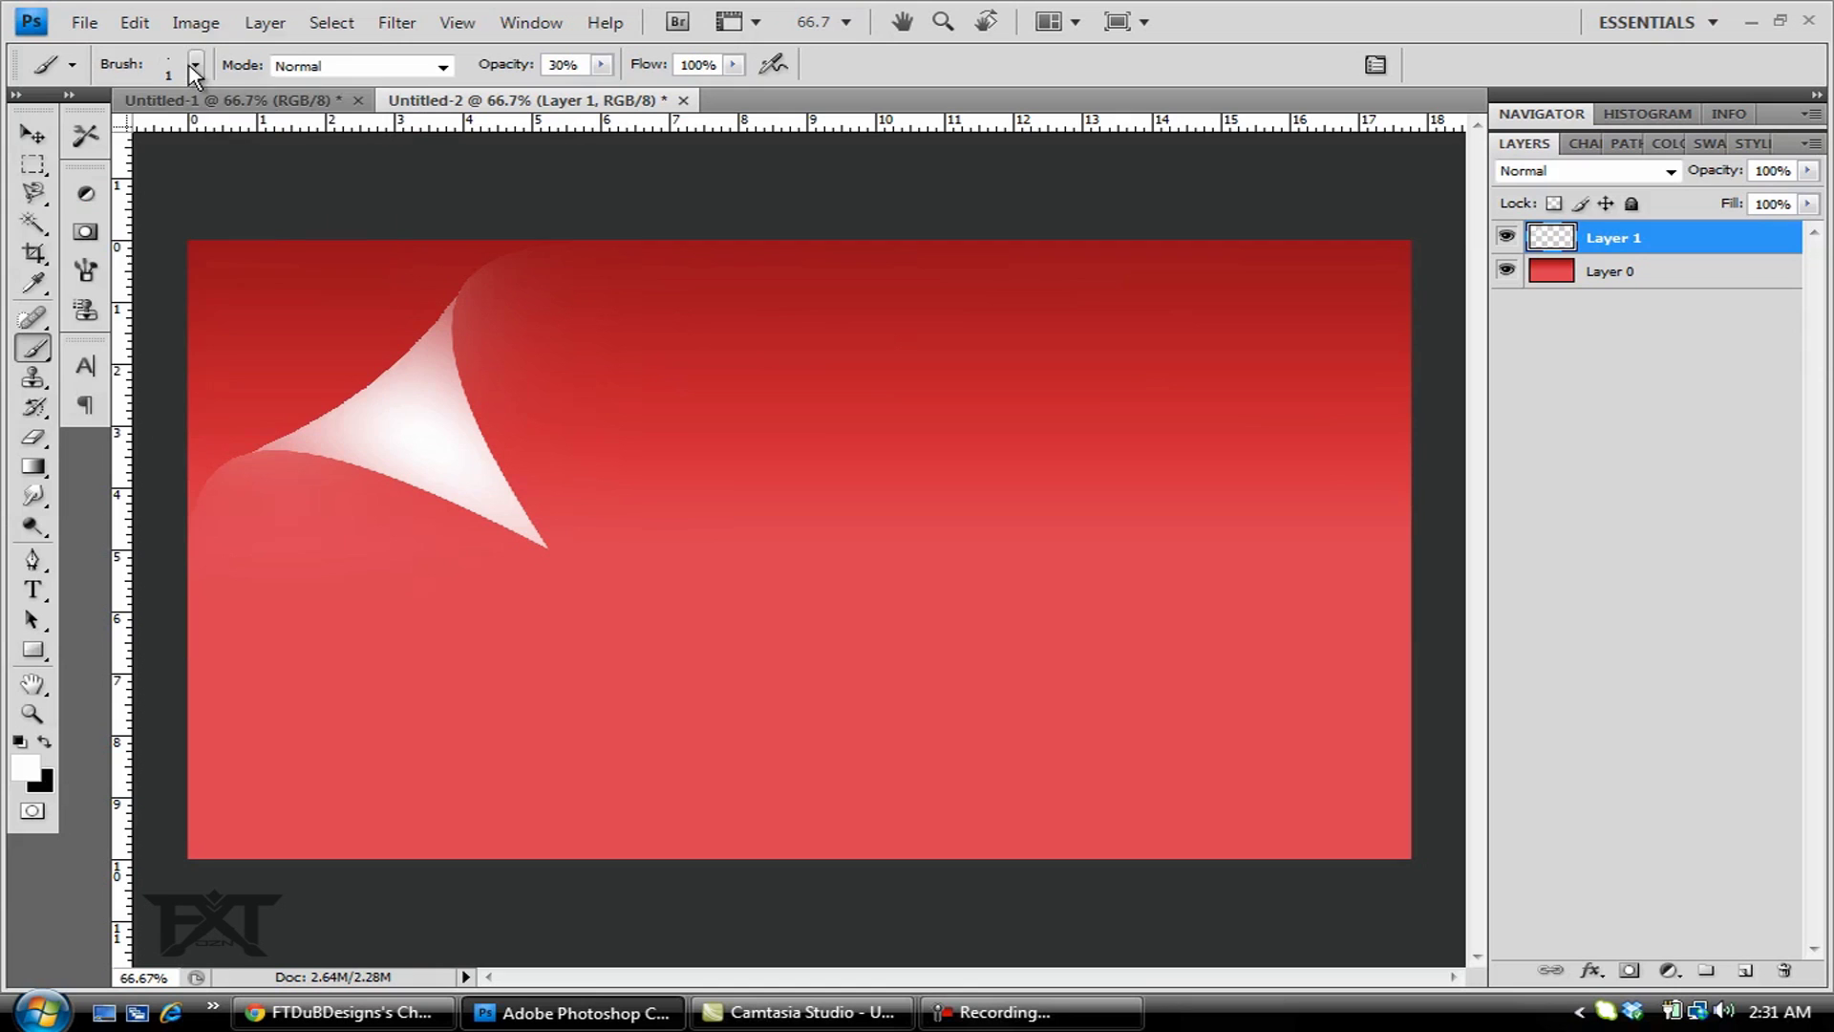
- Draw curved Pen anchors at the curl's tip and where it meets the left edge
click(34, 560)
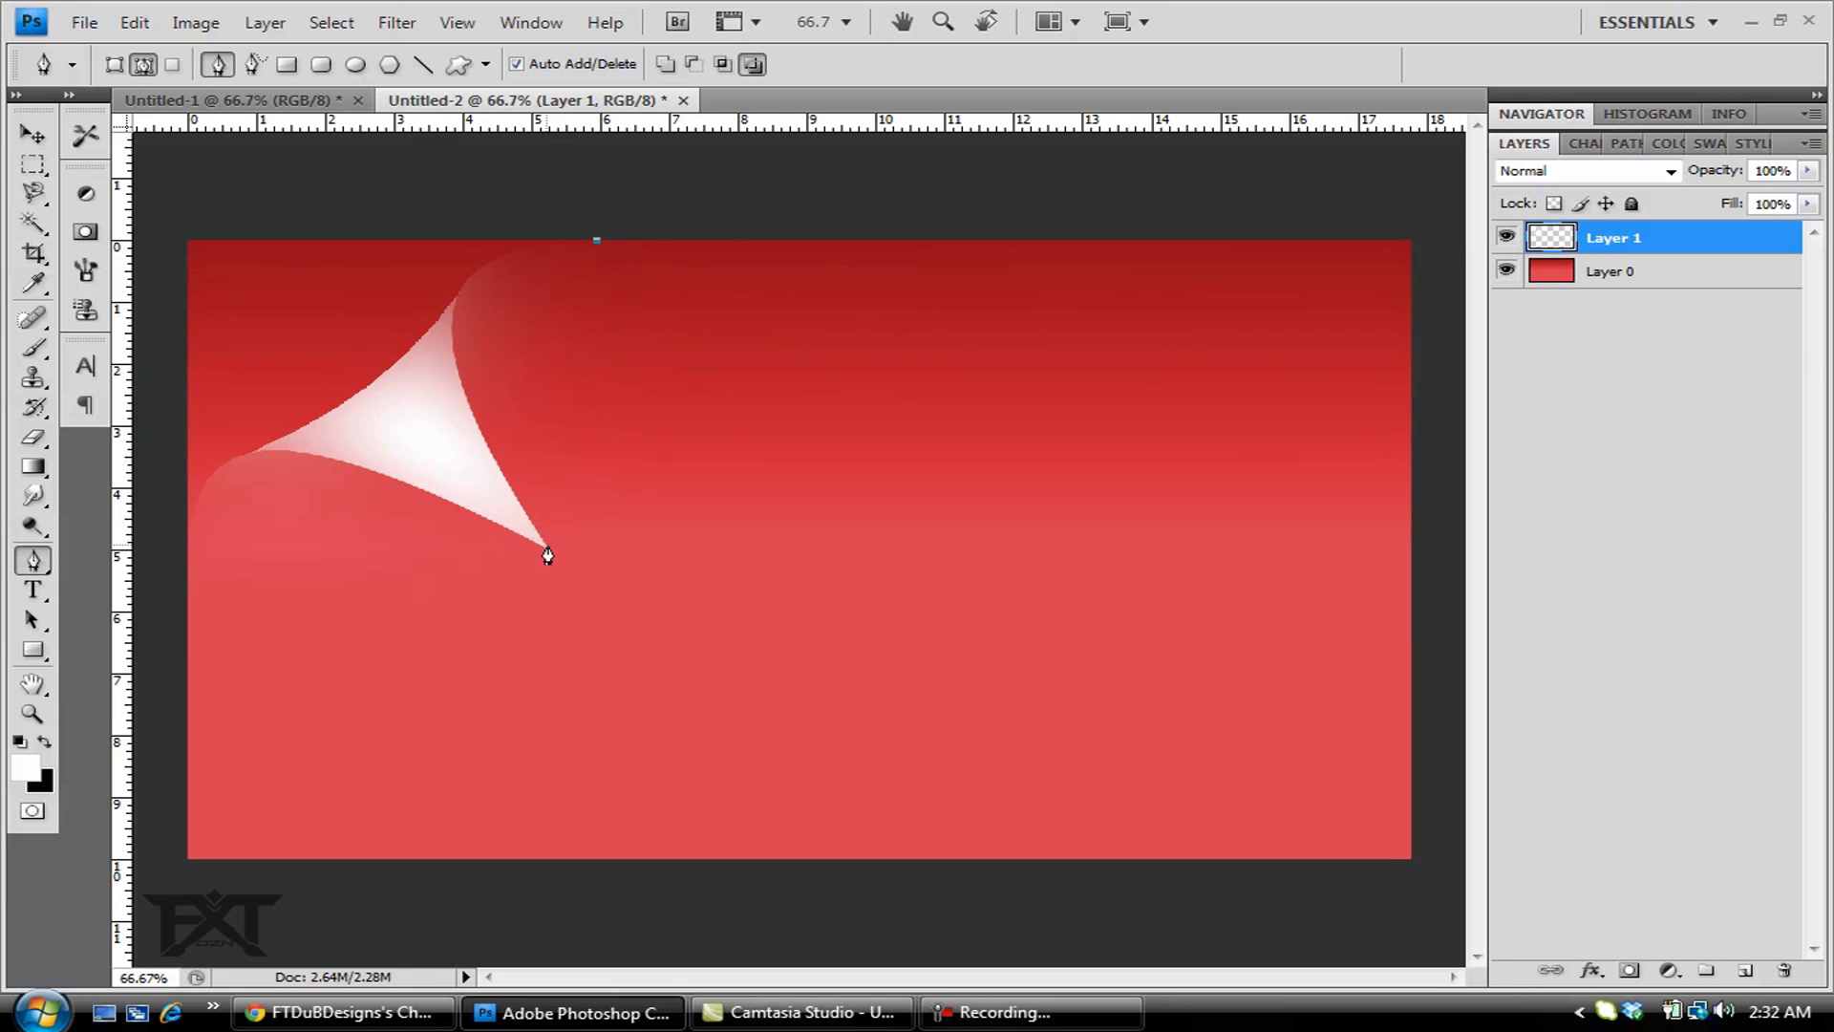
drag(548, 549, 787, 899)
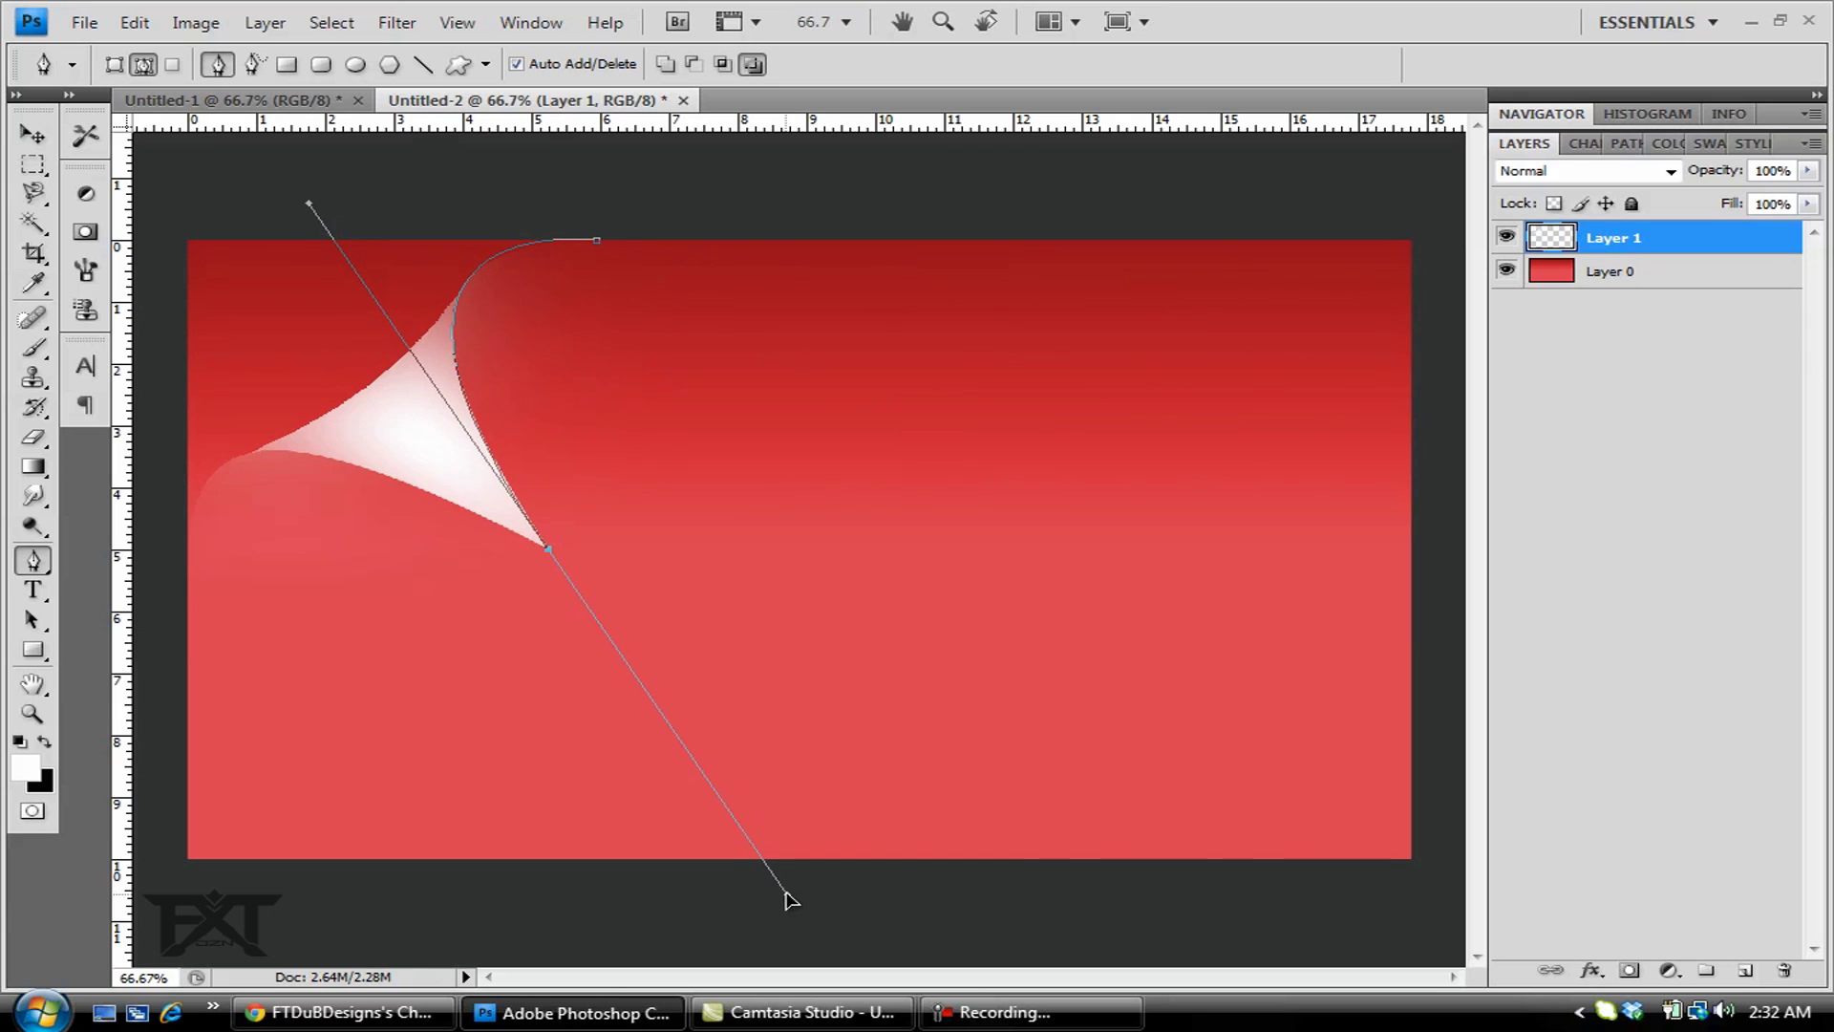
click(548, 558)
drag(188, 552, 201, 770)
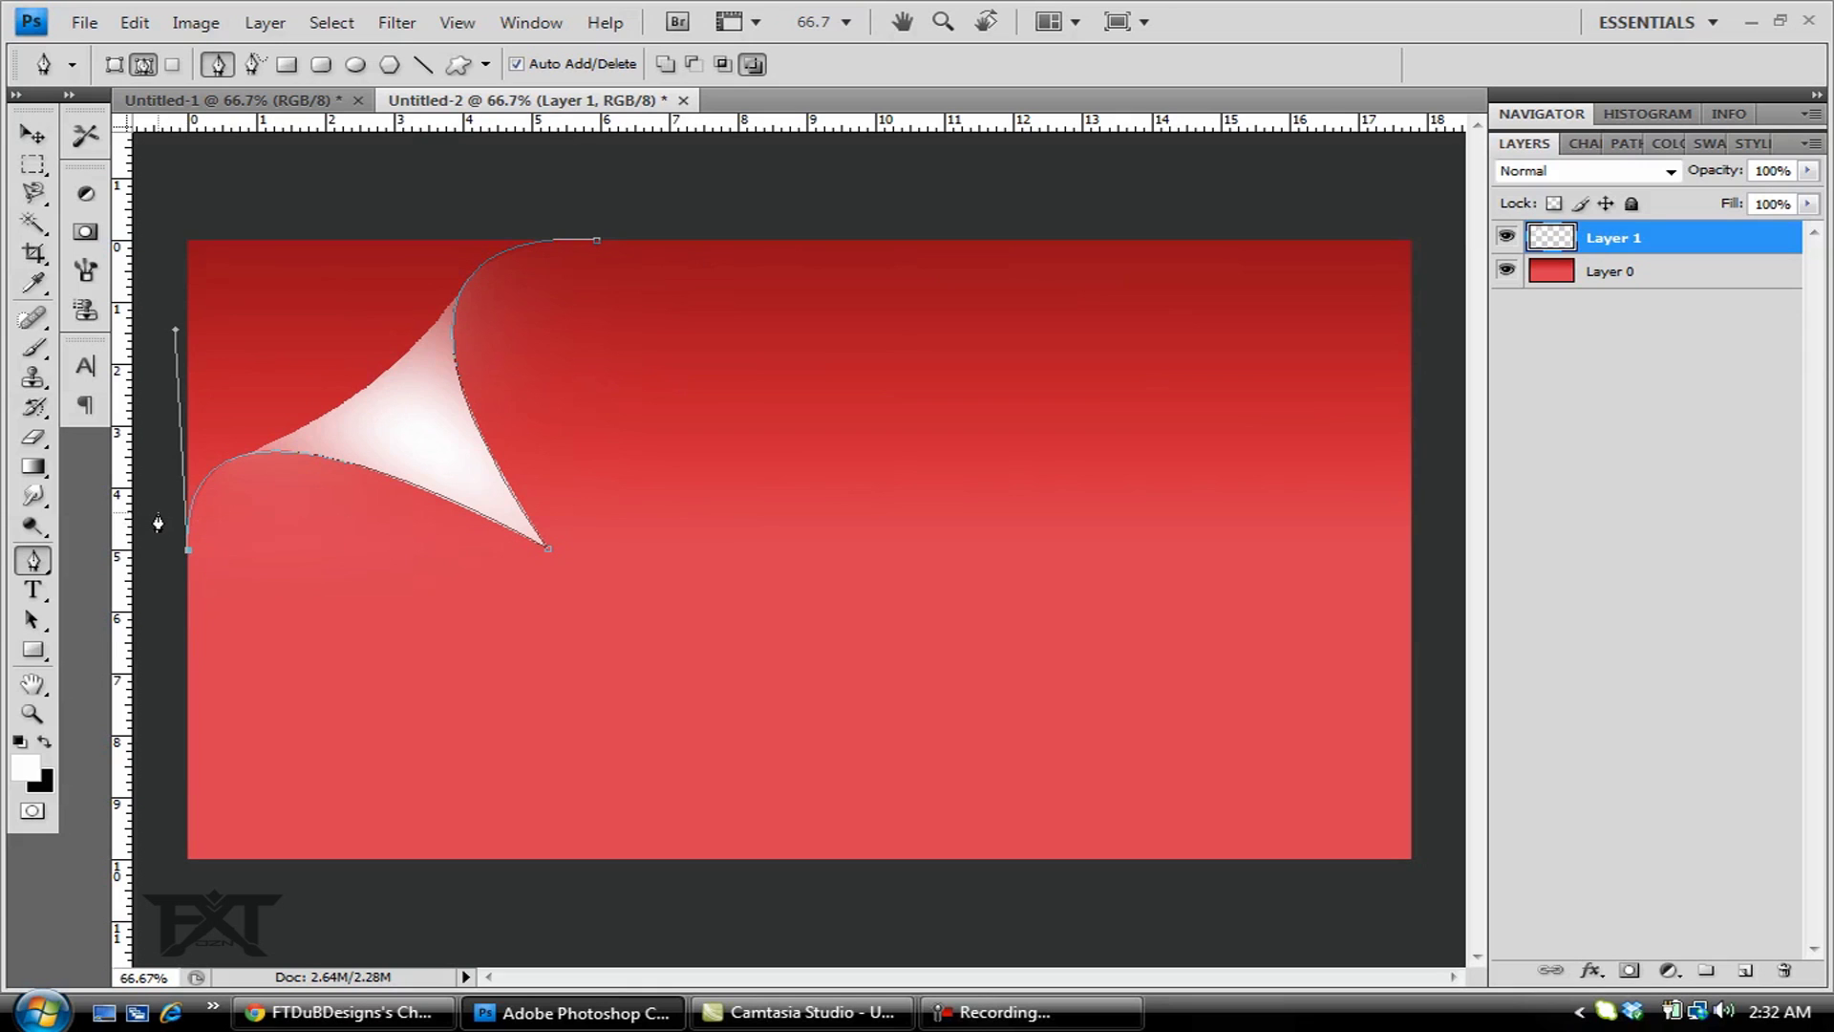
- Add path points around and beside the curl, closing the path at its start
click(160, 665)
click(455, 784)
click(930, 538)
click(904, 353)
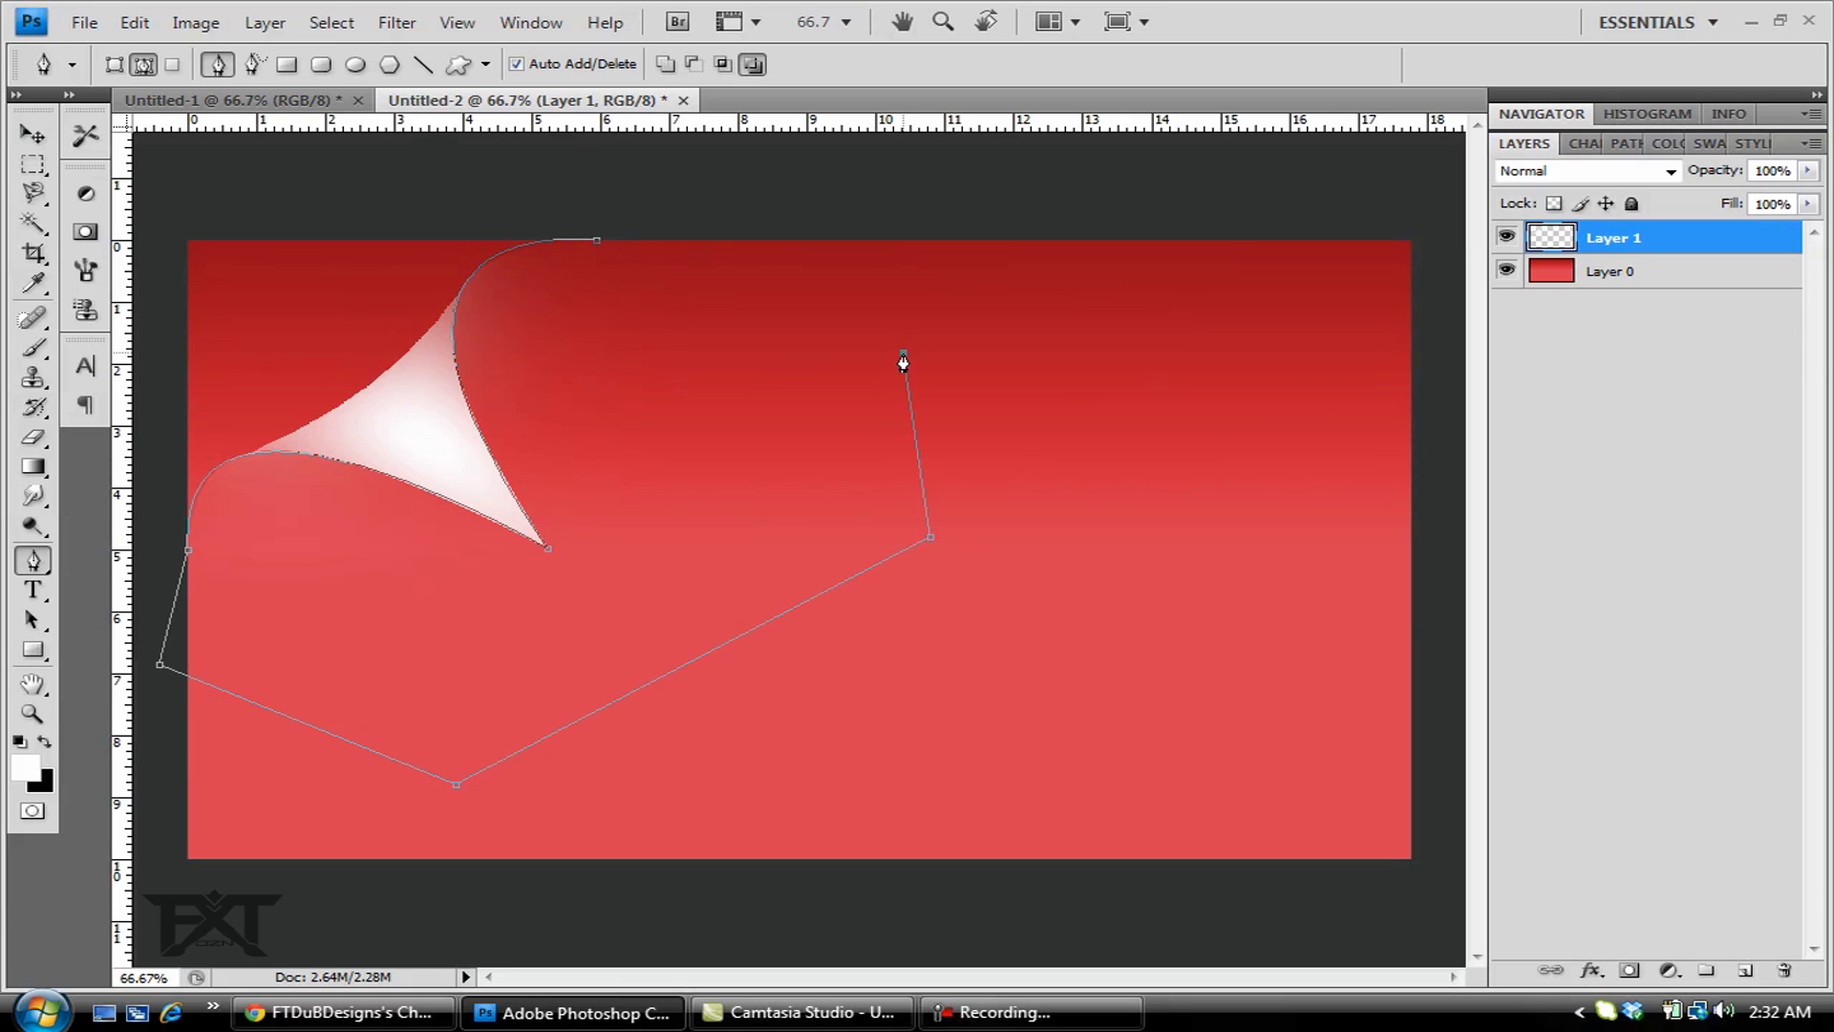
click(807, 200)
click(598, 241)
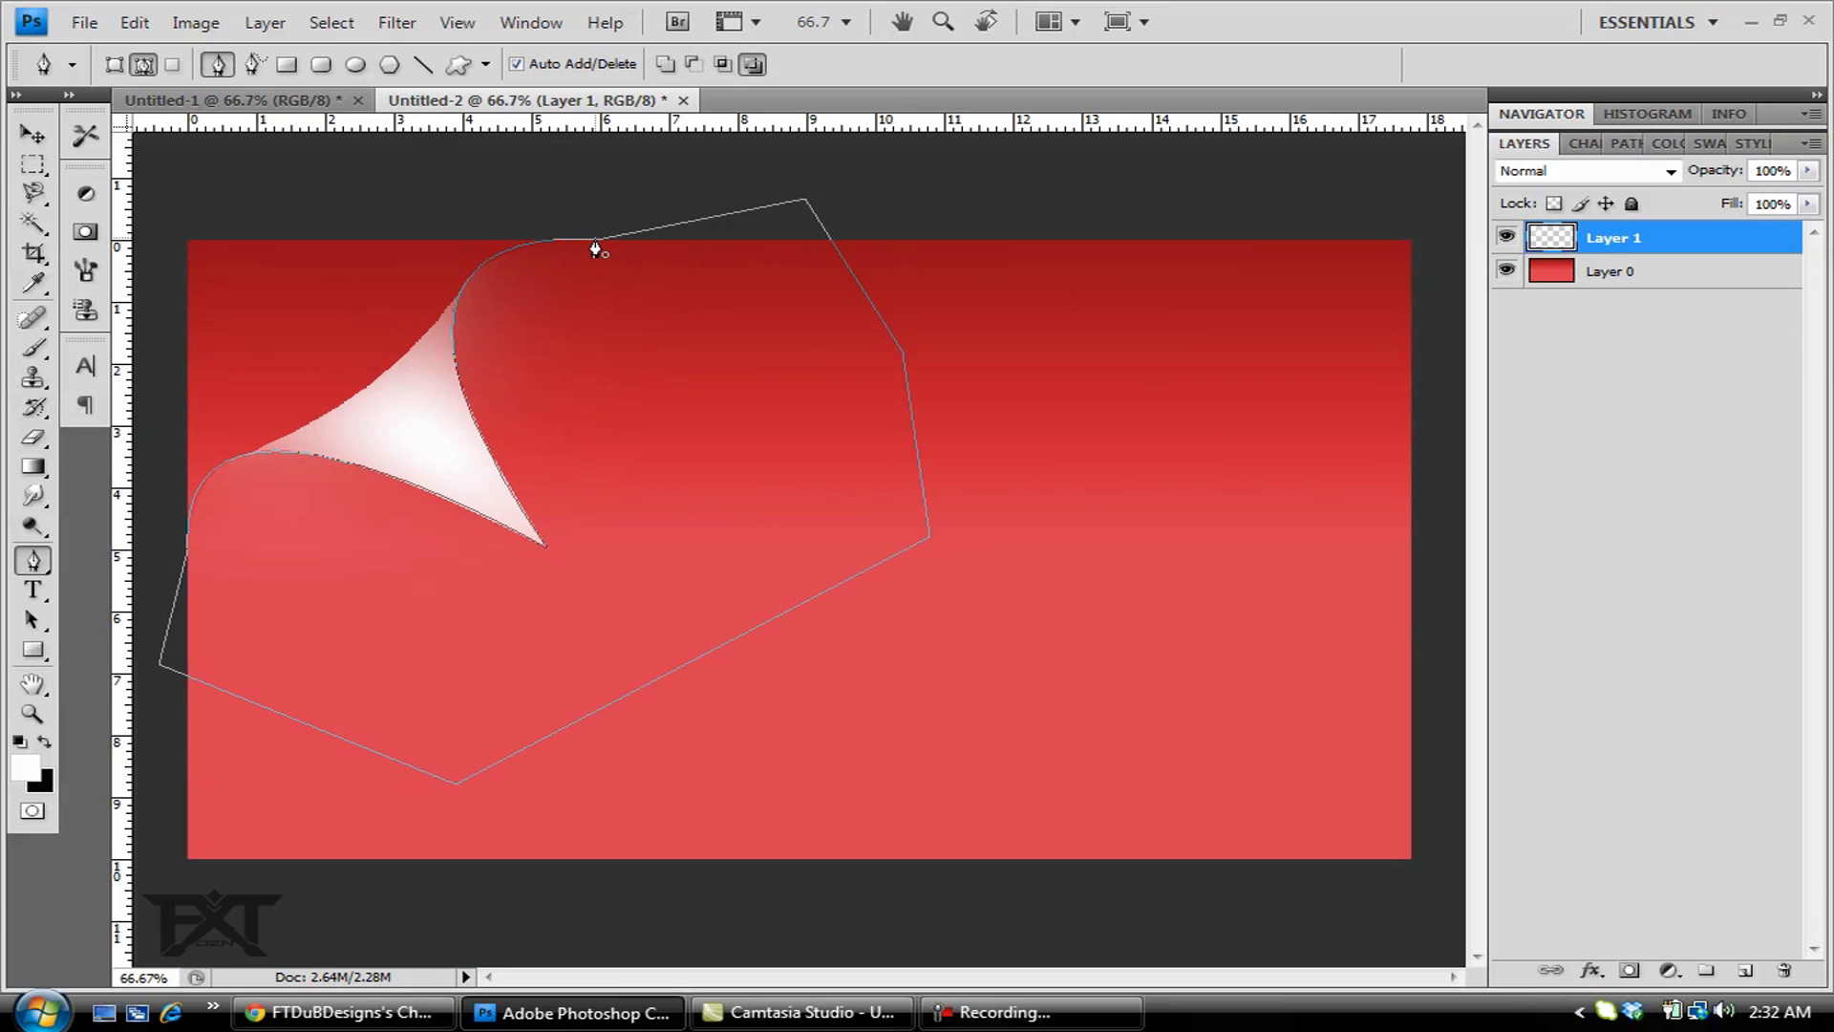
- Convert the closed path into a selection with 0 feather
right_click(638, 407)
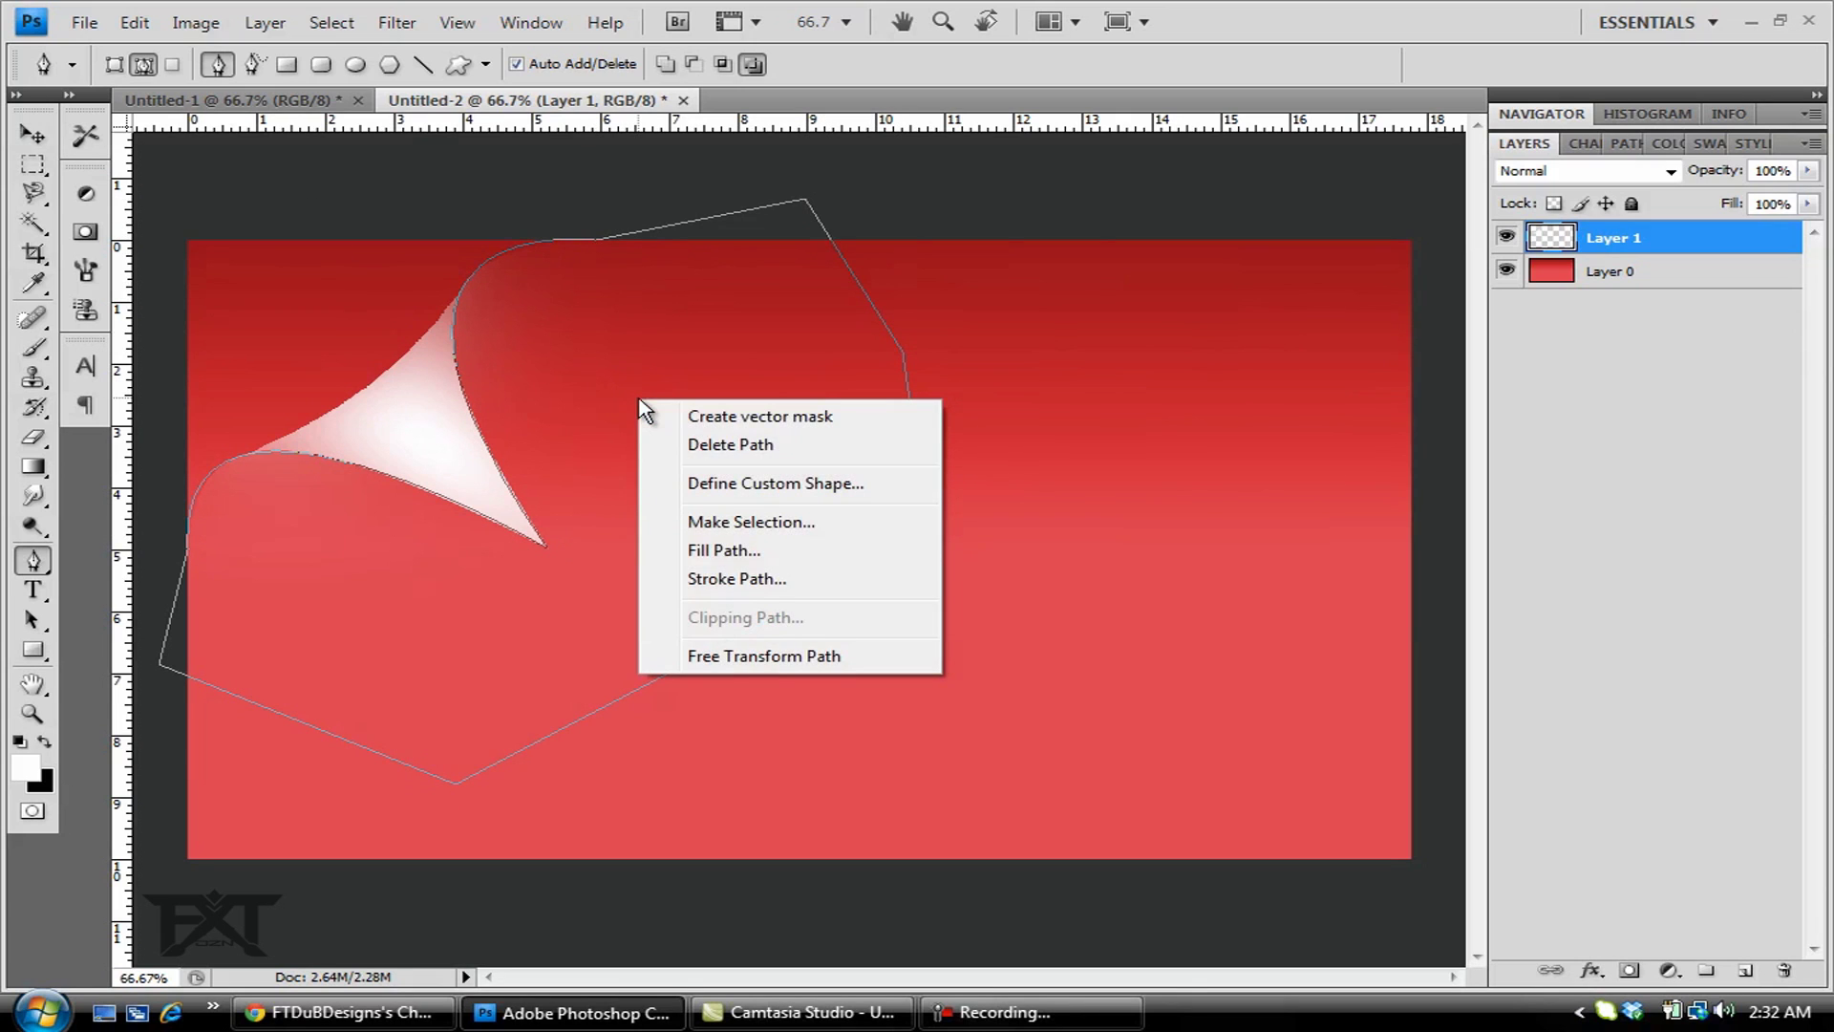
click(744, 523)
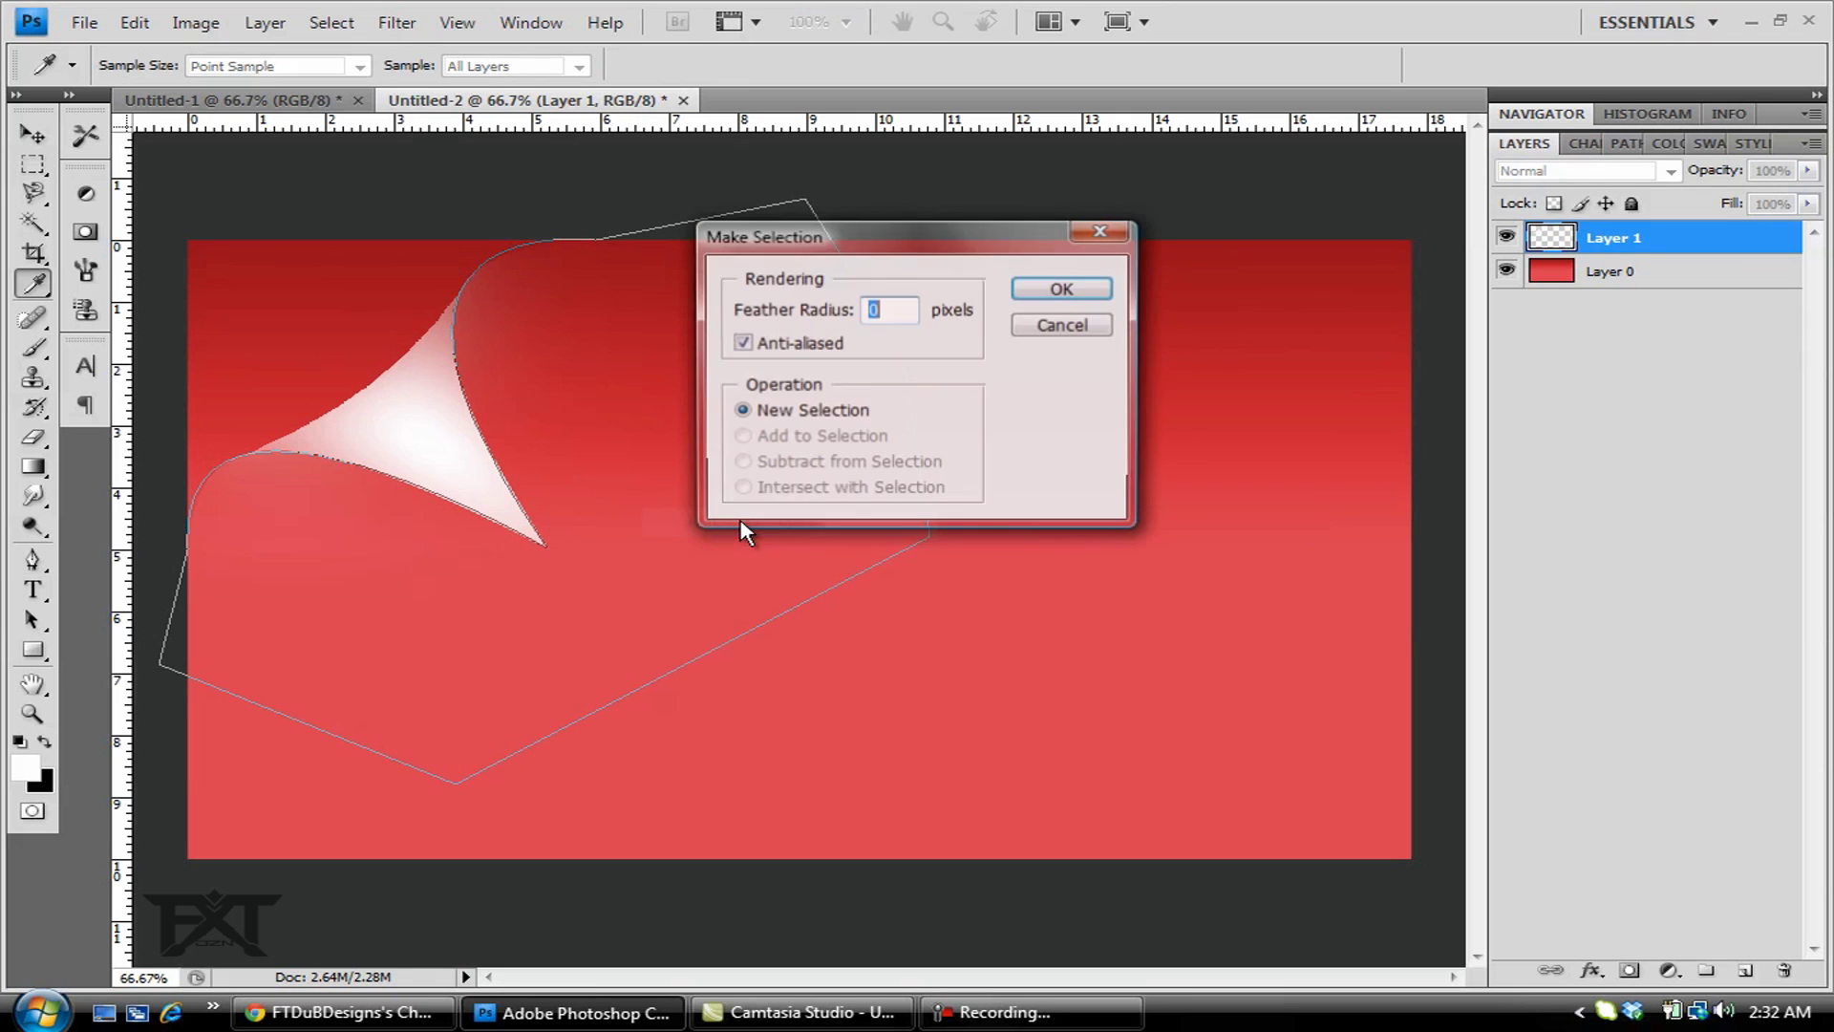
click(1071, 291)
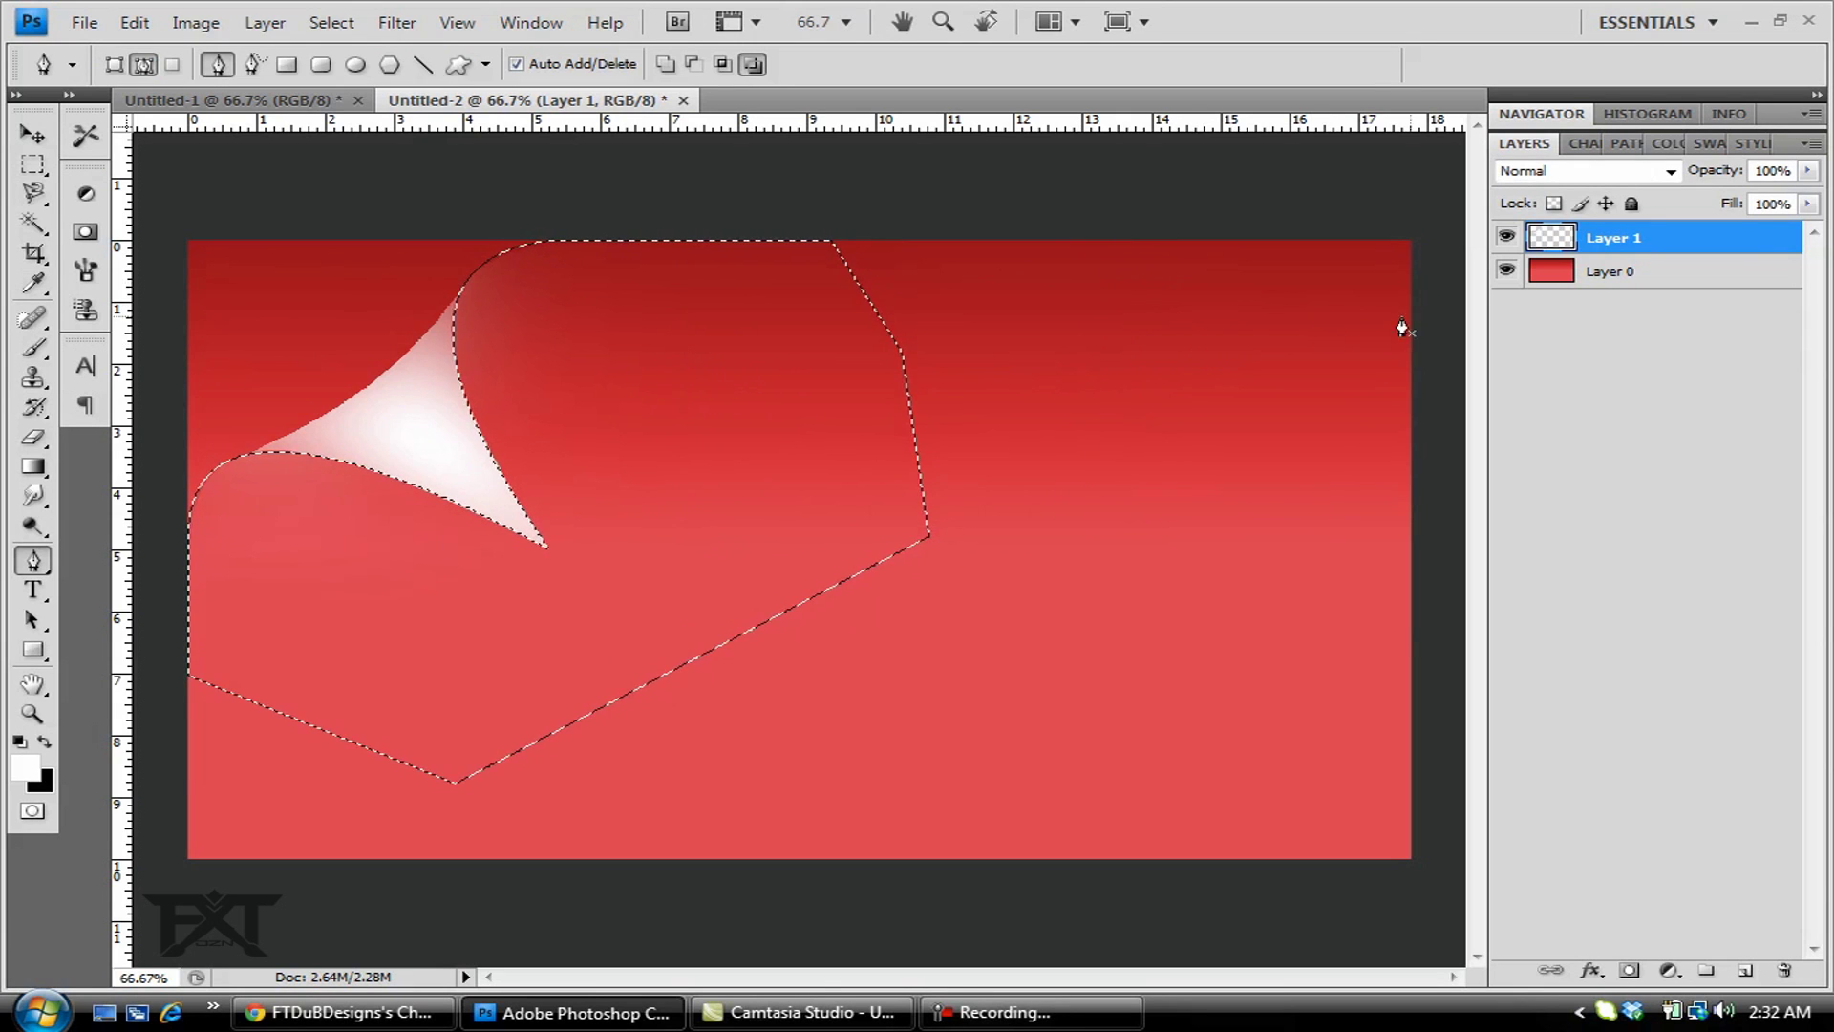
- Add a new empty Layer 2
click(1811, 142)
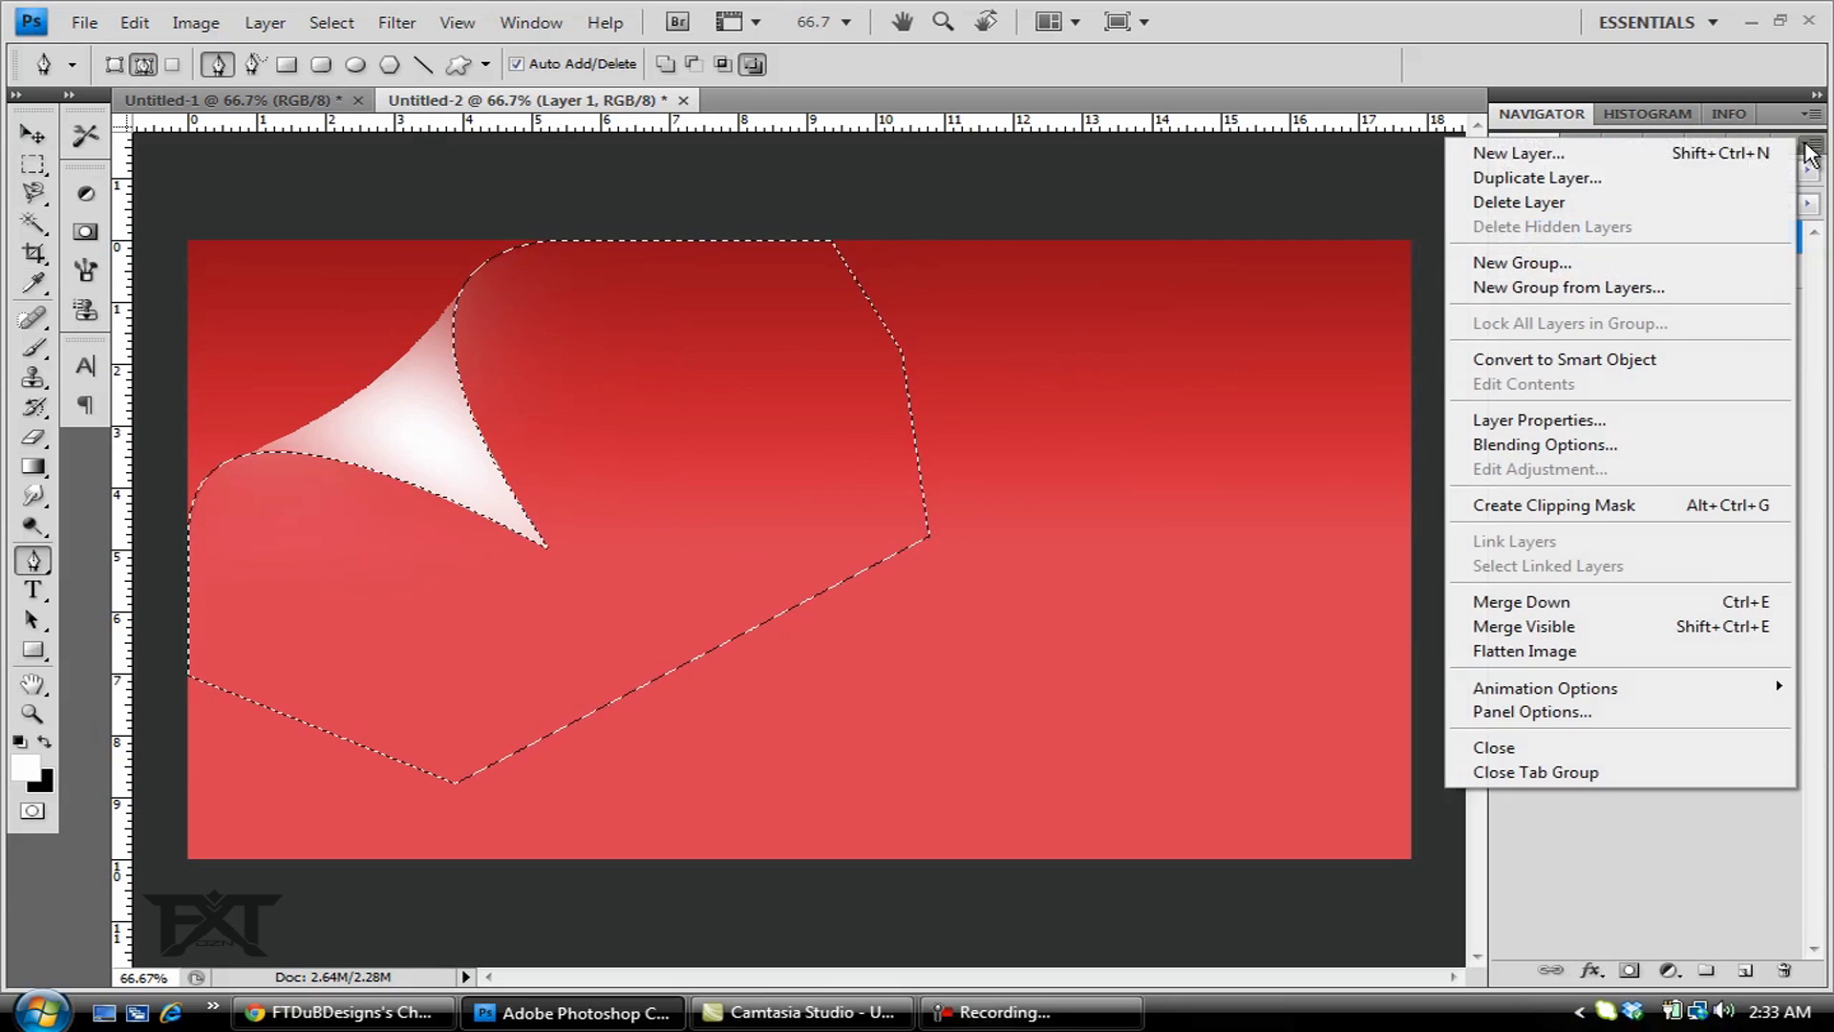
click(1601, 152)
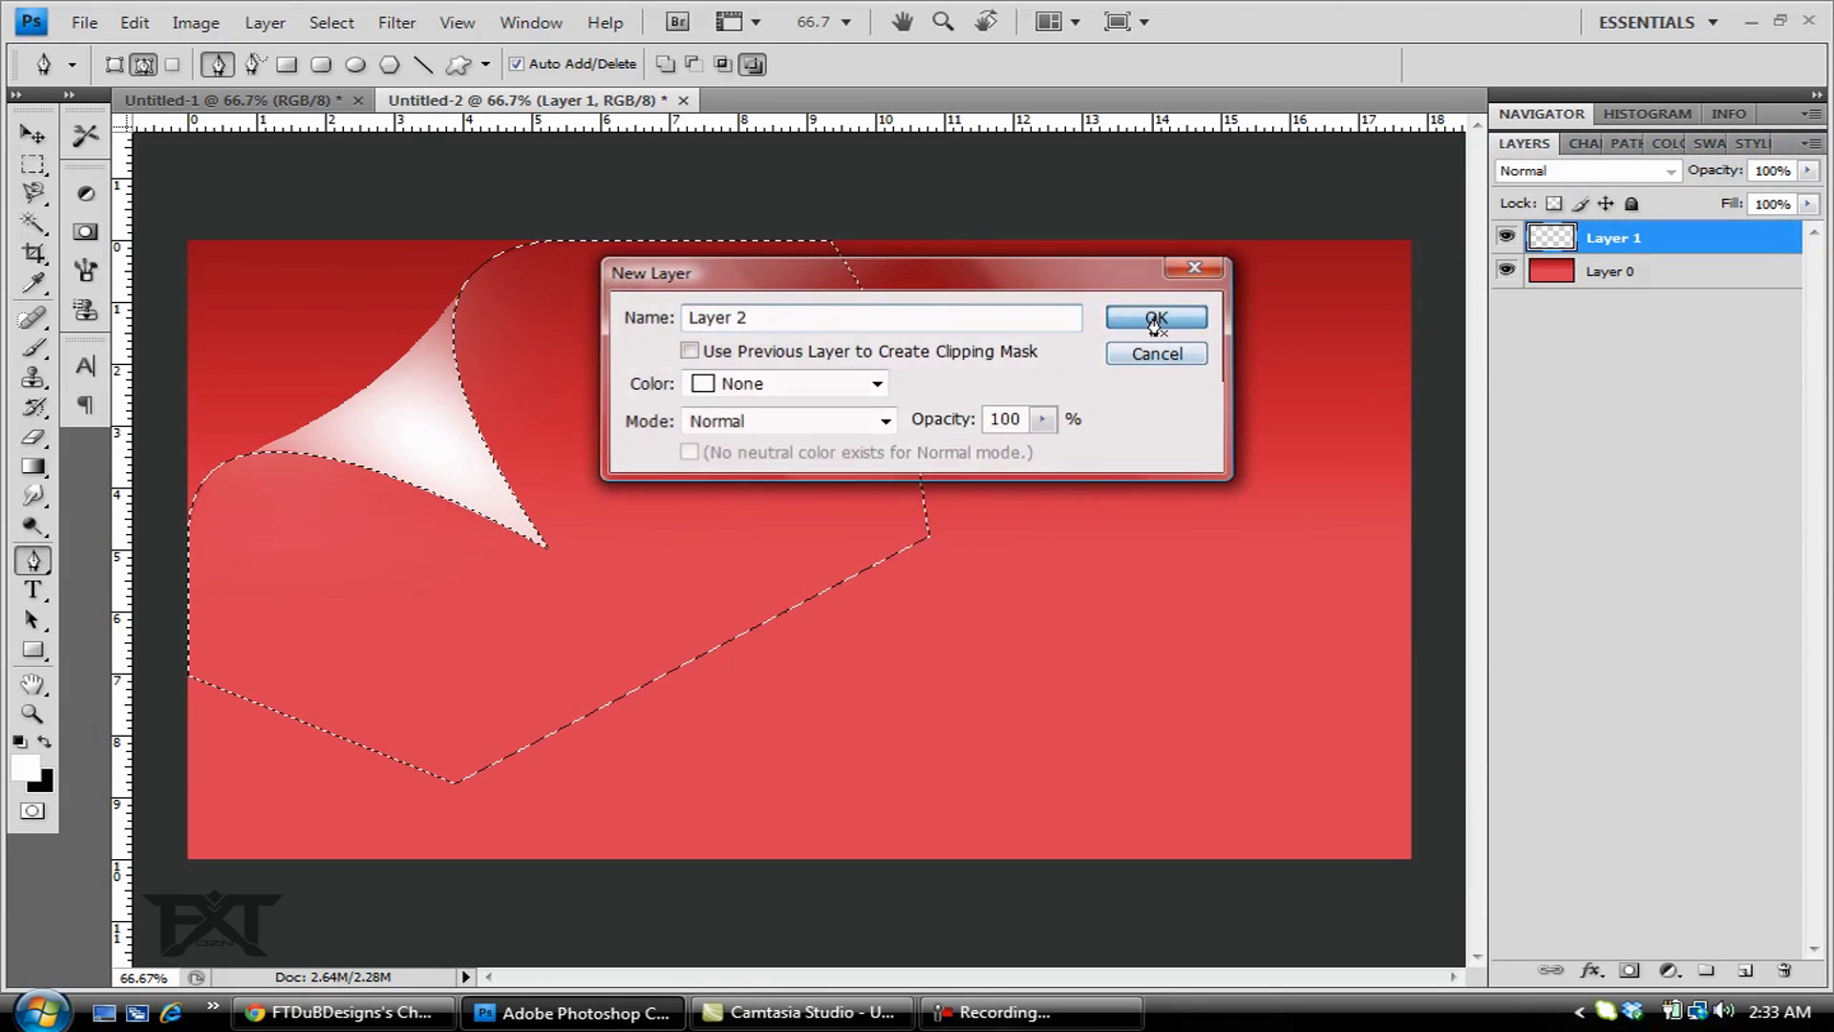
click(1156, 320)
- Set a 150 px soft brush and make black the foreground colour
click(35, 352)
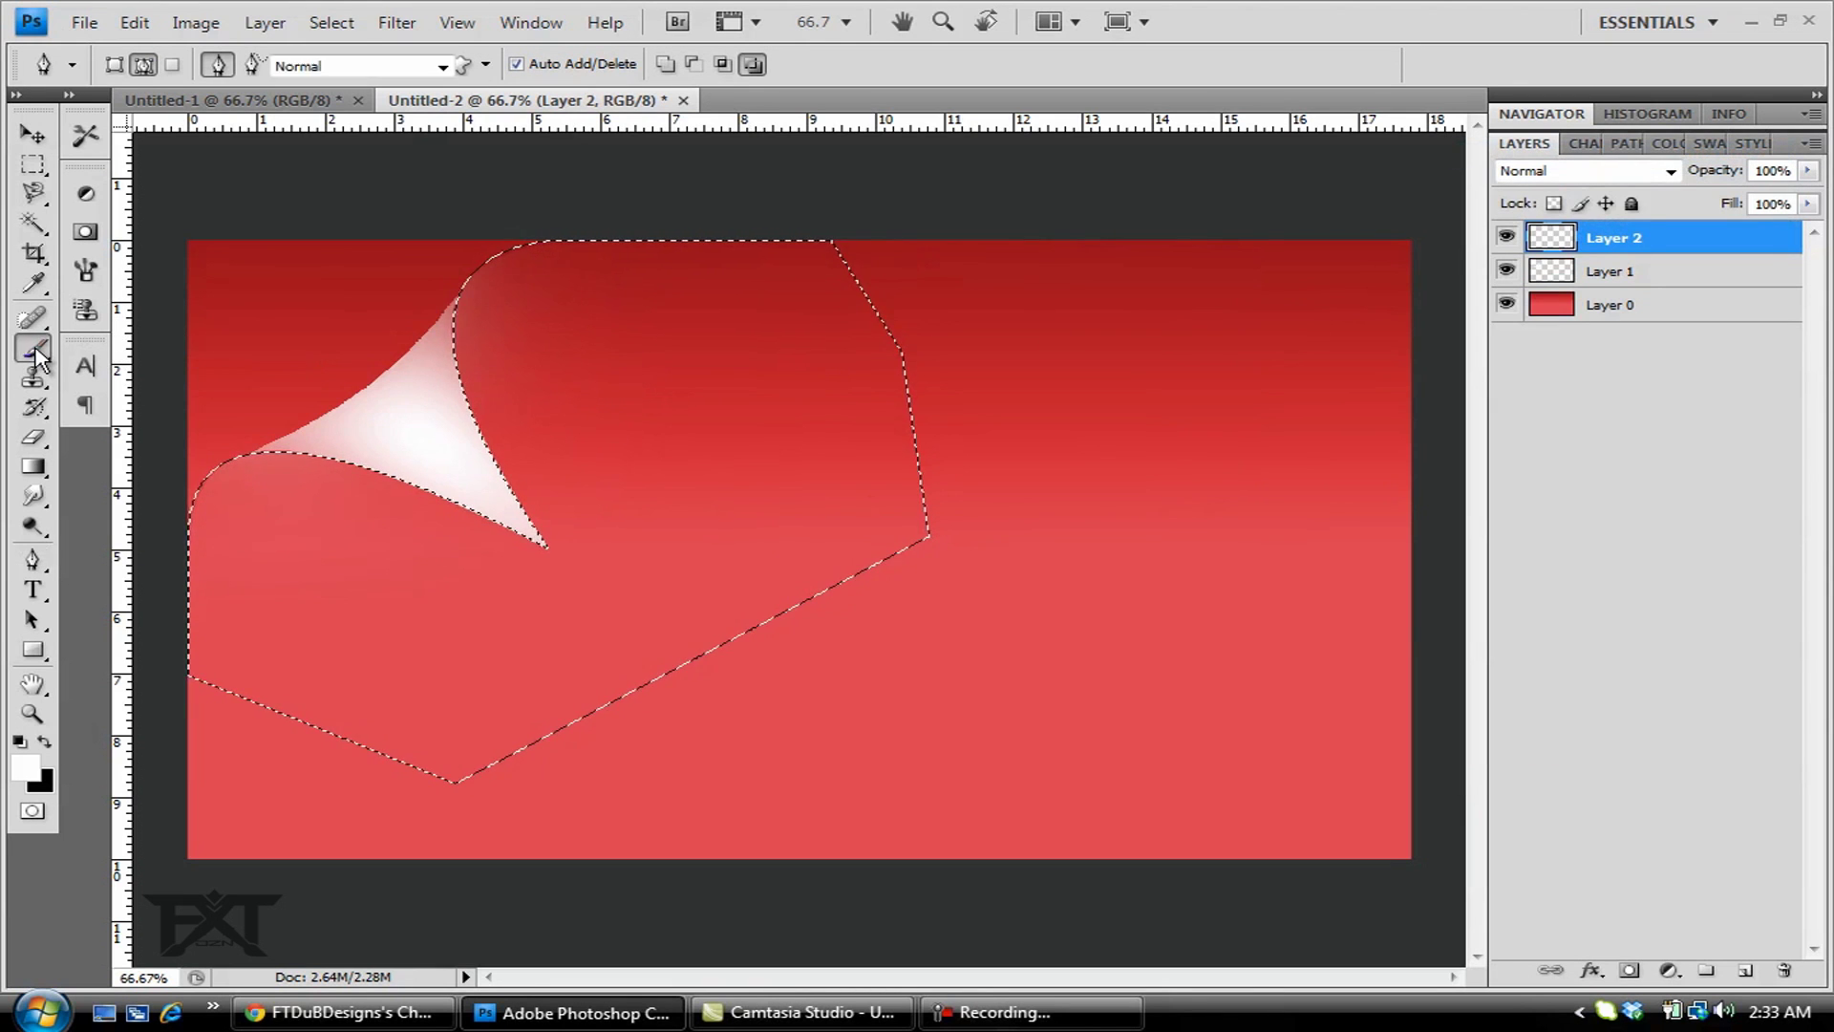
click(195, 65)
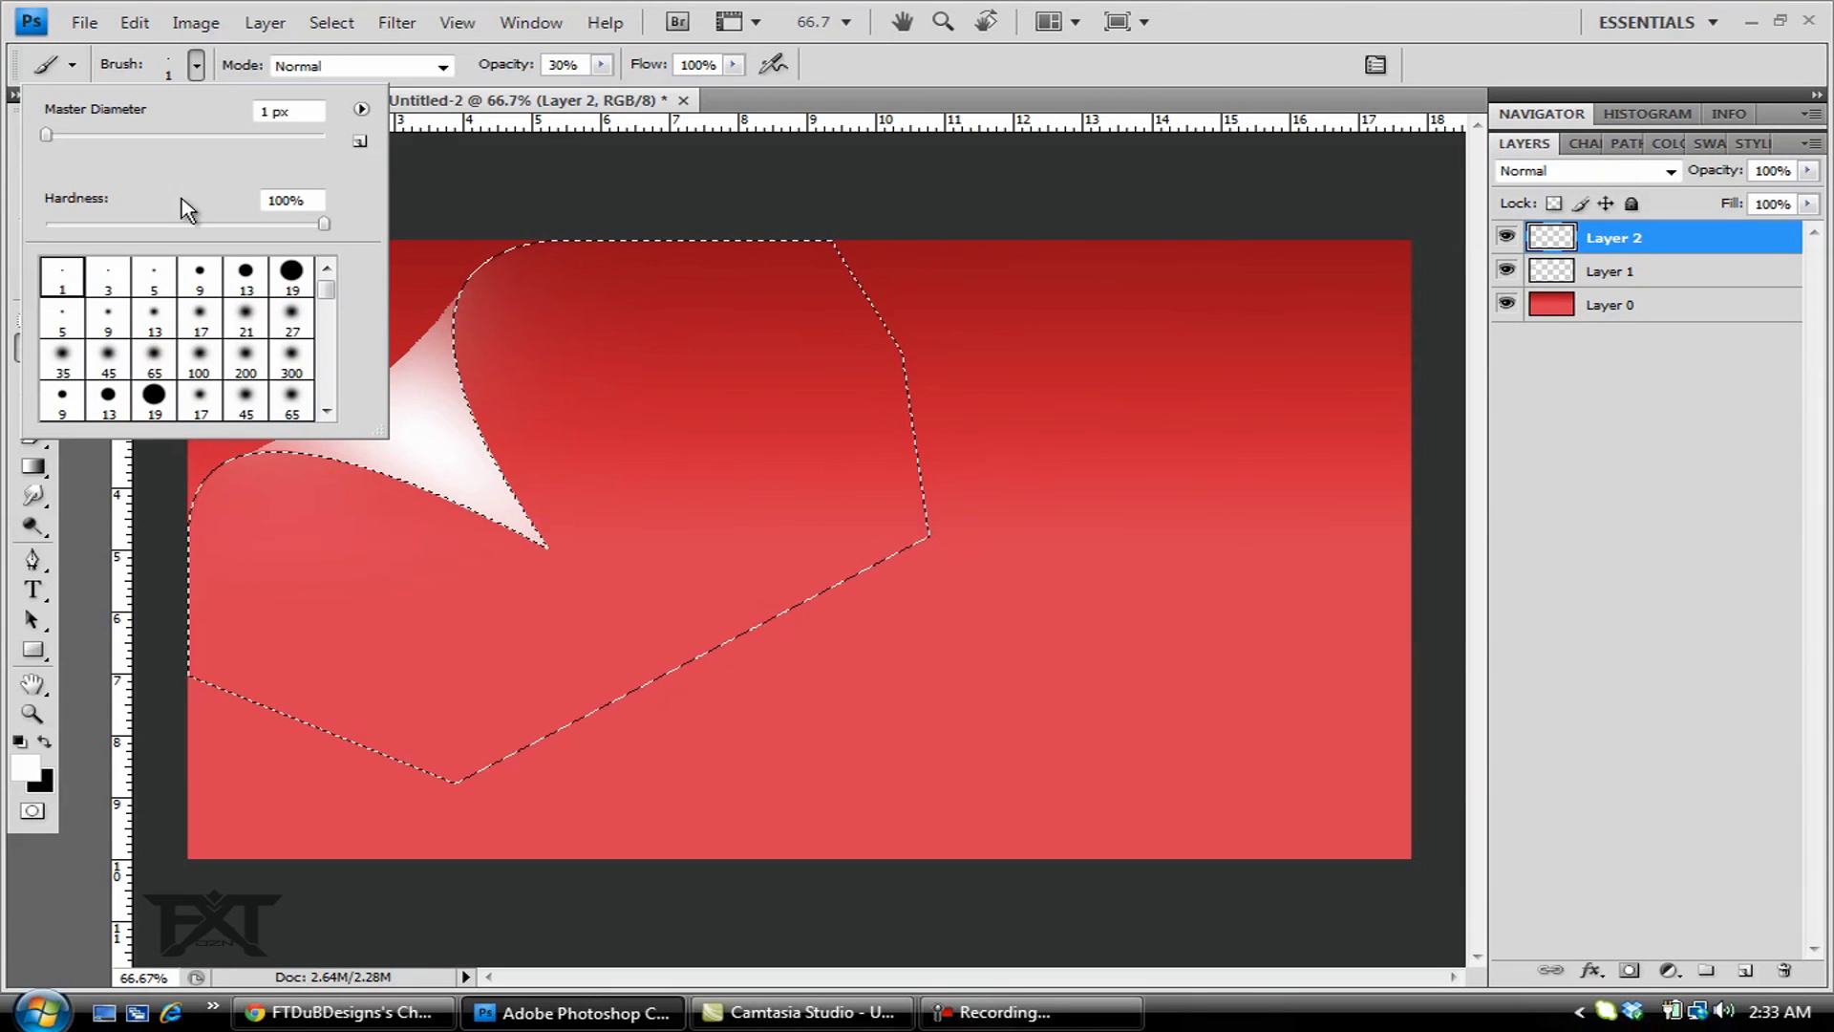
click(204, 361)
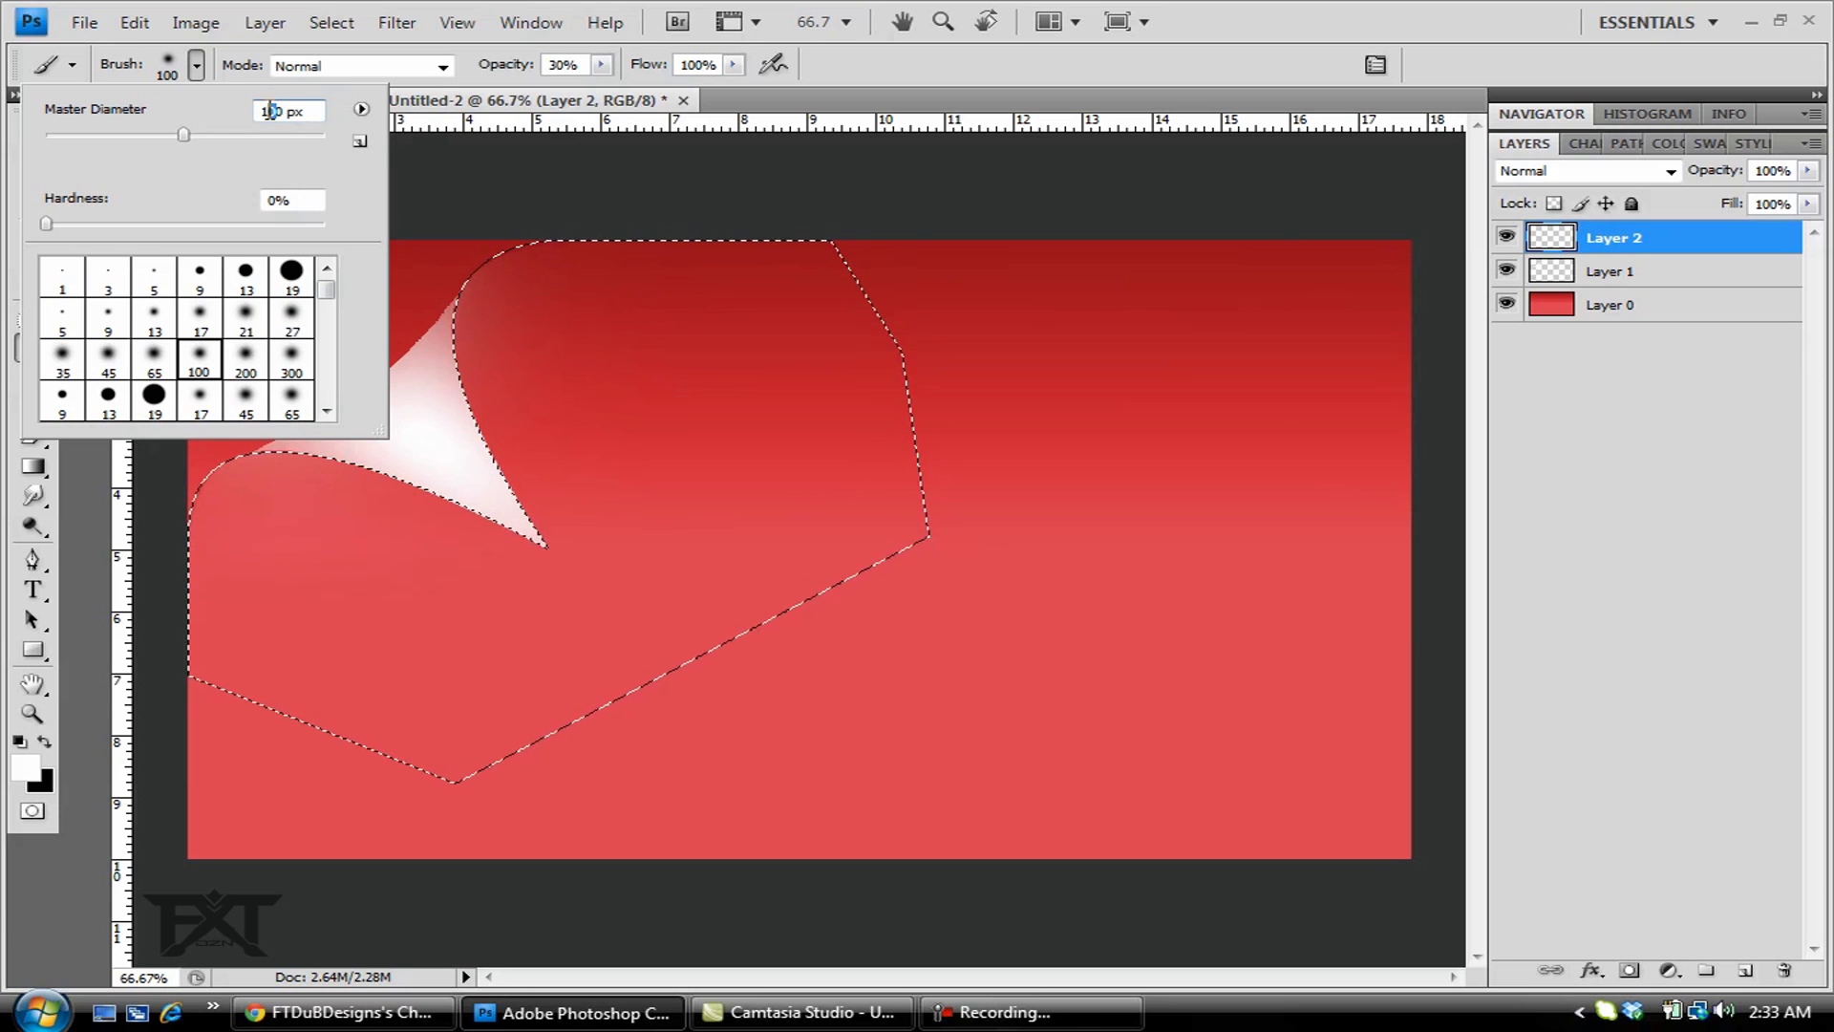
text(150)
click(27, 764)
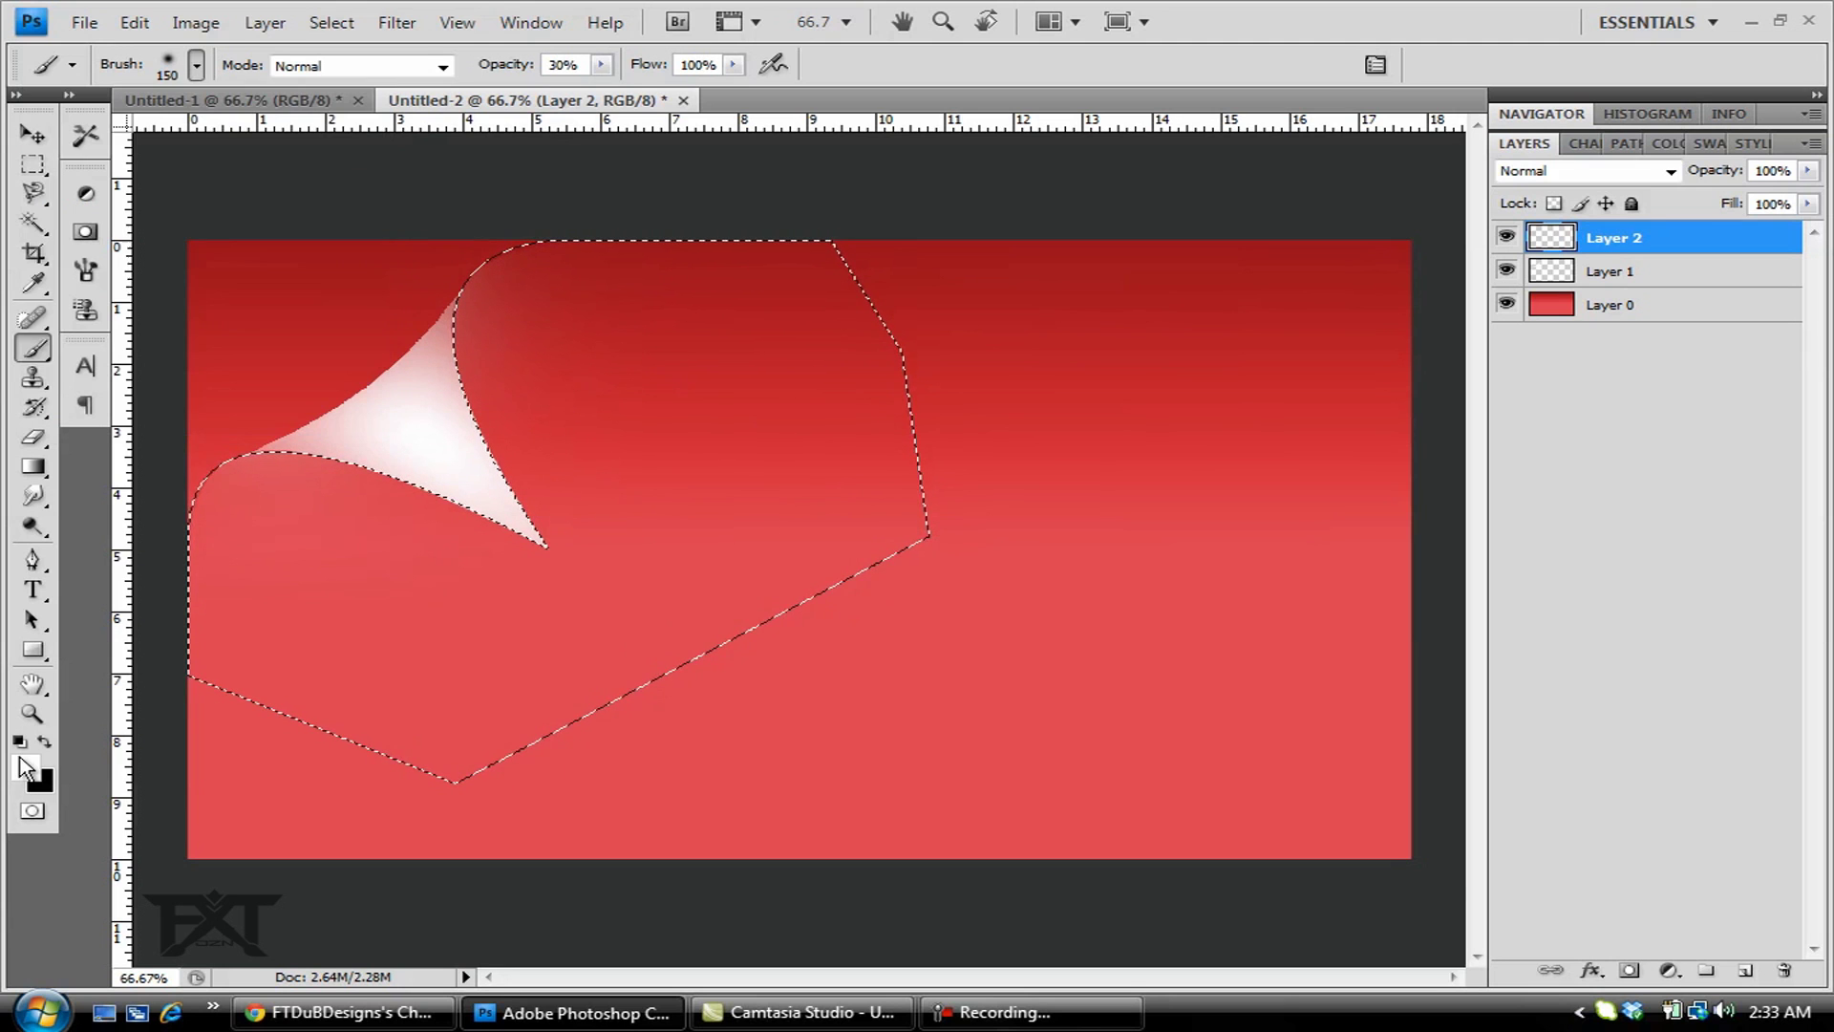
click(27, 764)
drag(1007, 777, 919, 891)
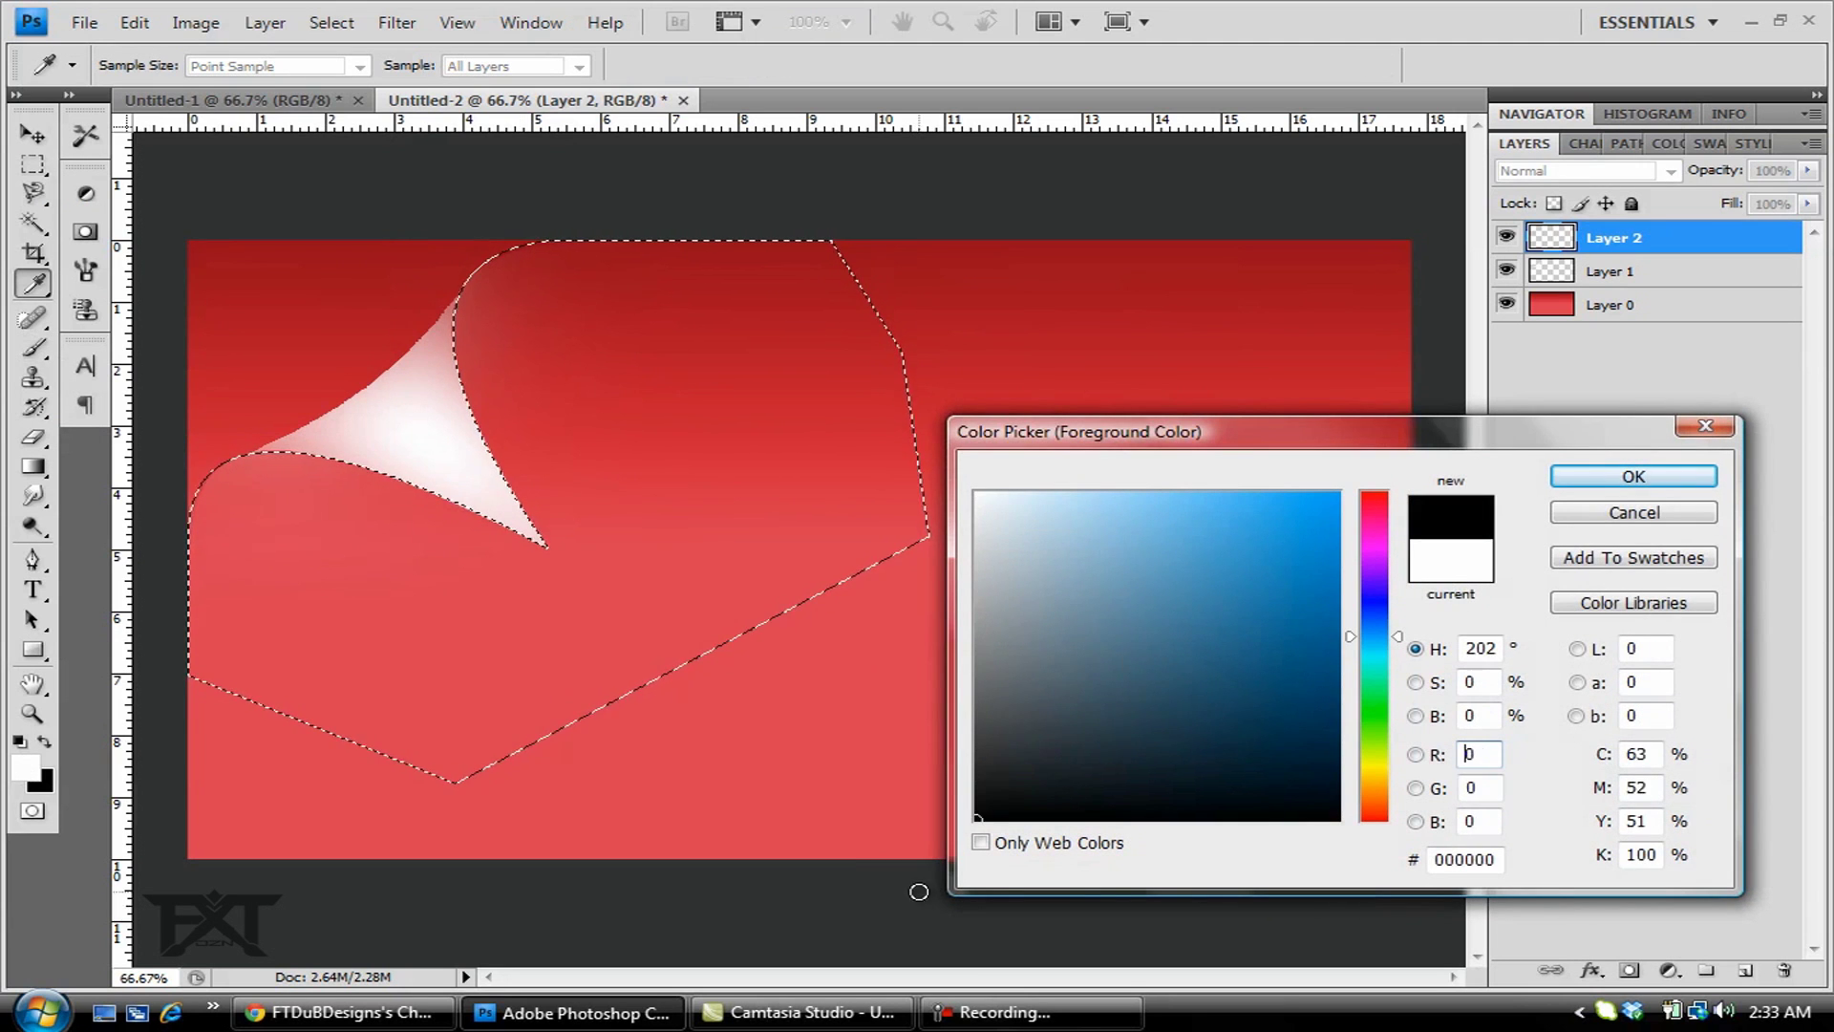
click(1634, 476)
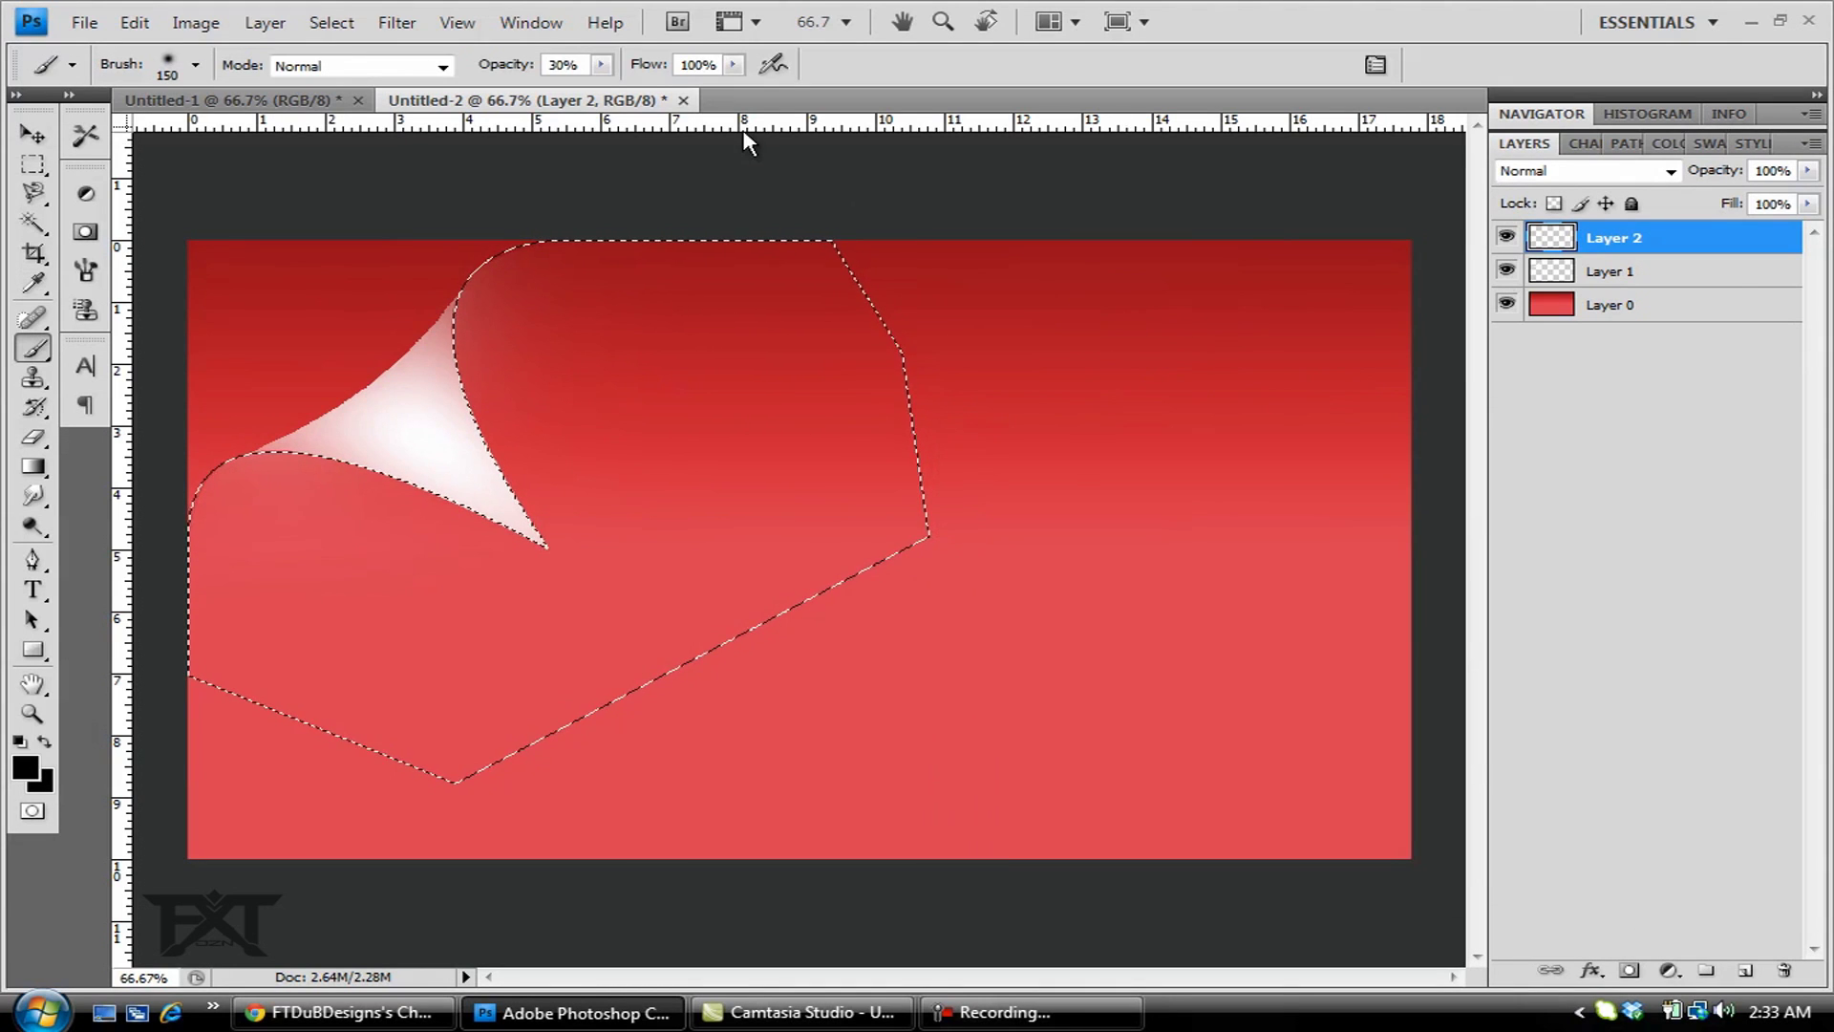
- At 50% opacity, paint black shadow along the curl's top edge and beneath it
click(602, 64)
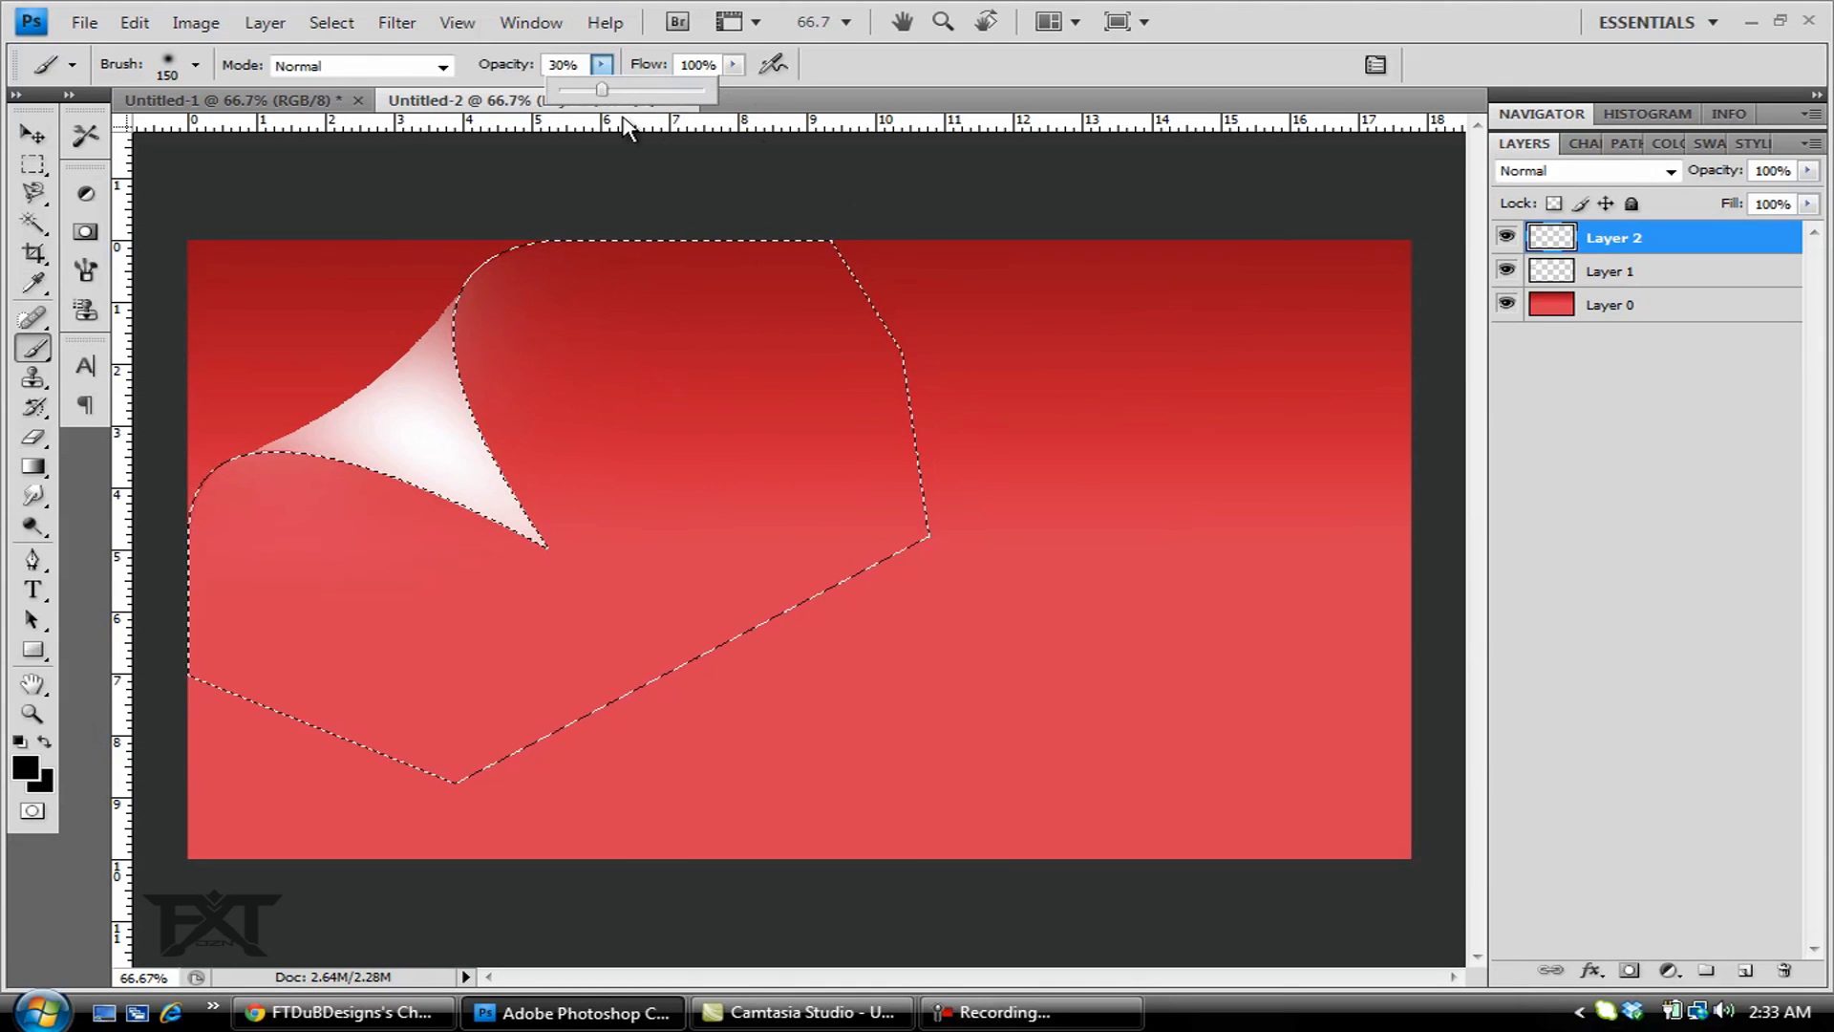
drag(637, 90, 631, 91)
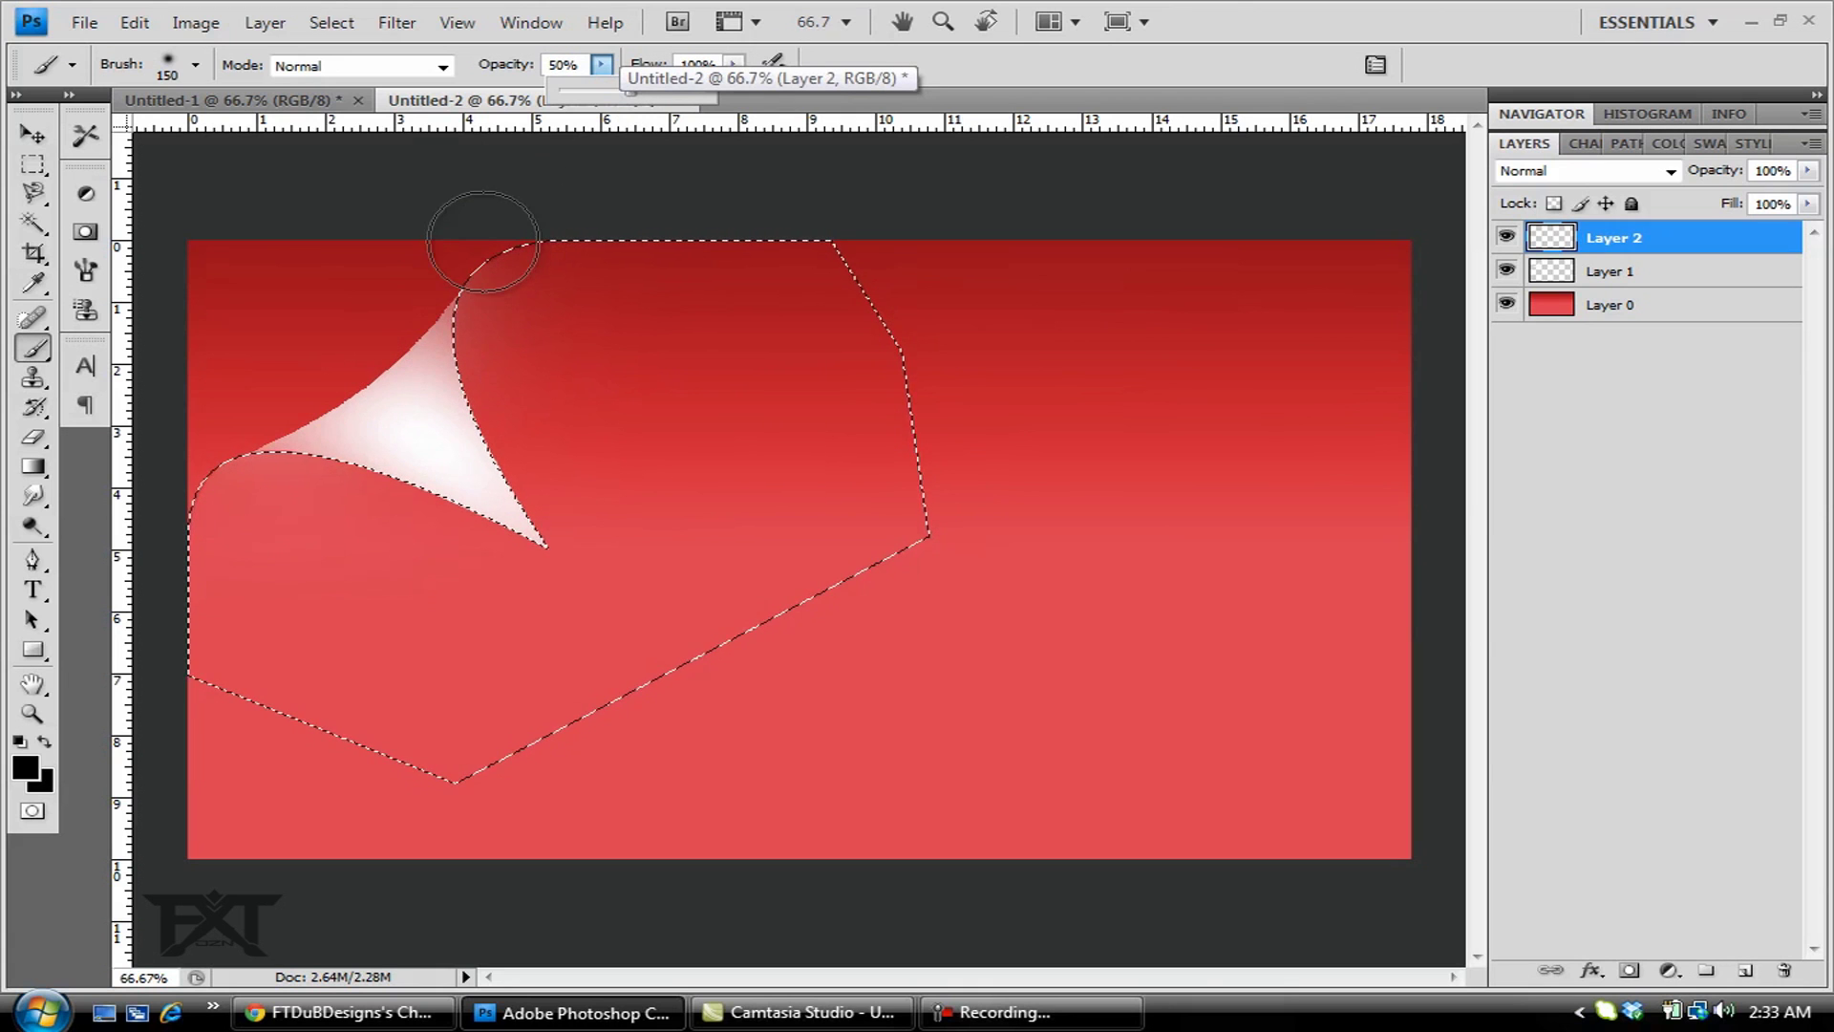
mouse_move(480, 227)
mouse_down()
mouse_move(451, 291)
mouse_move(455, 433)
mouse_up()
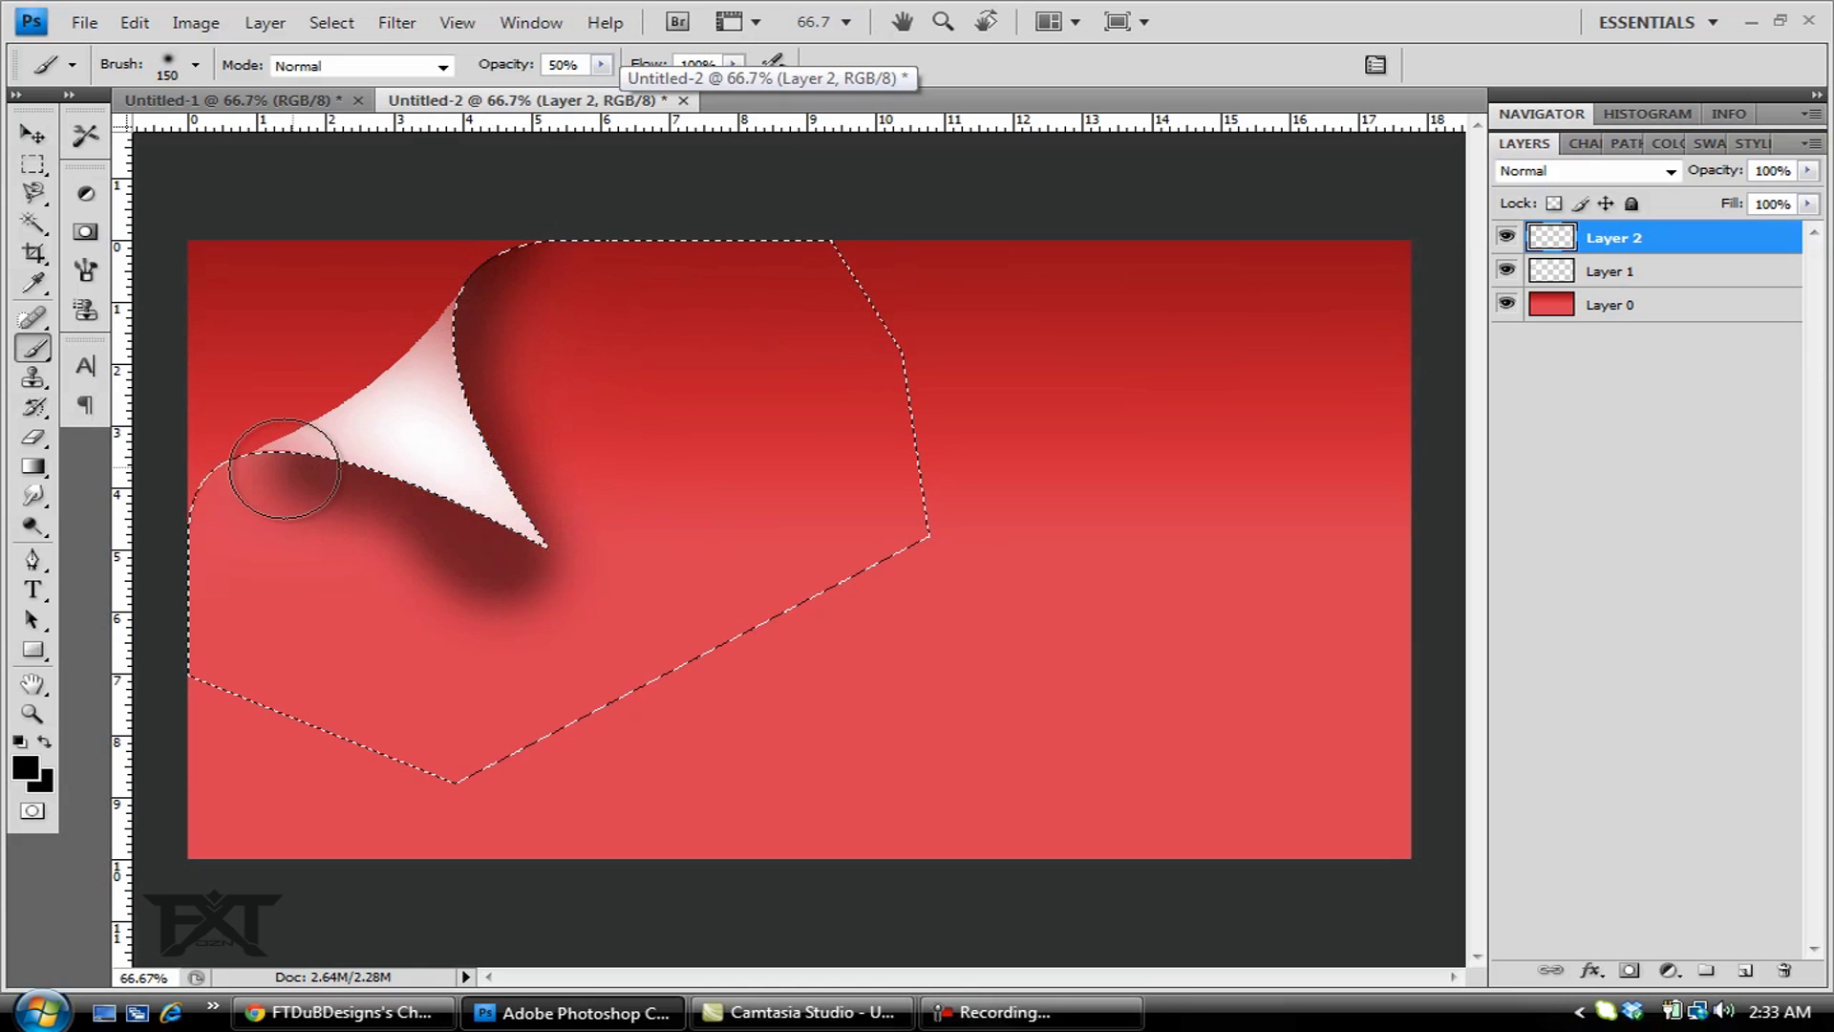
drag(283, 468, 143, 506)
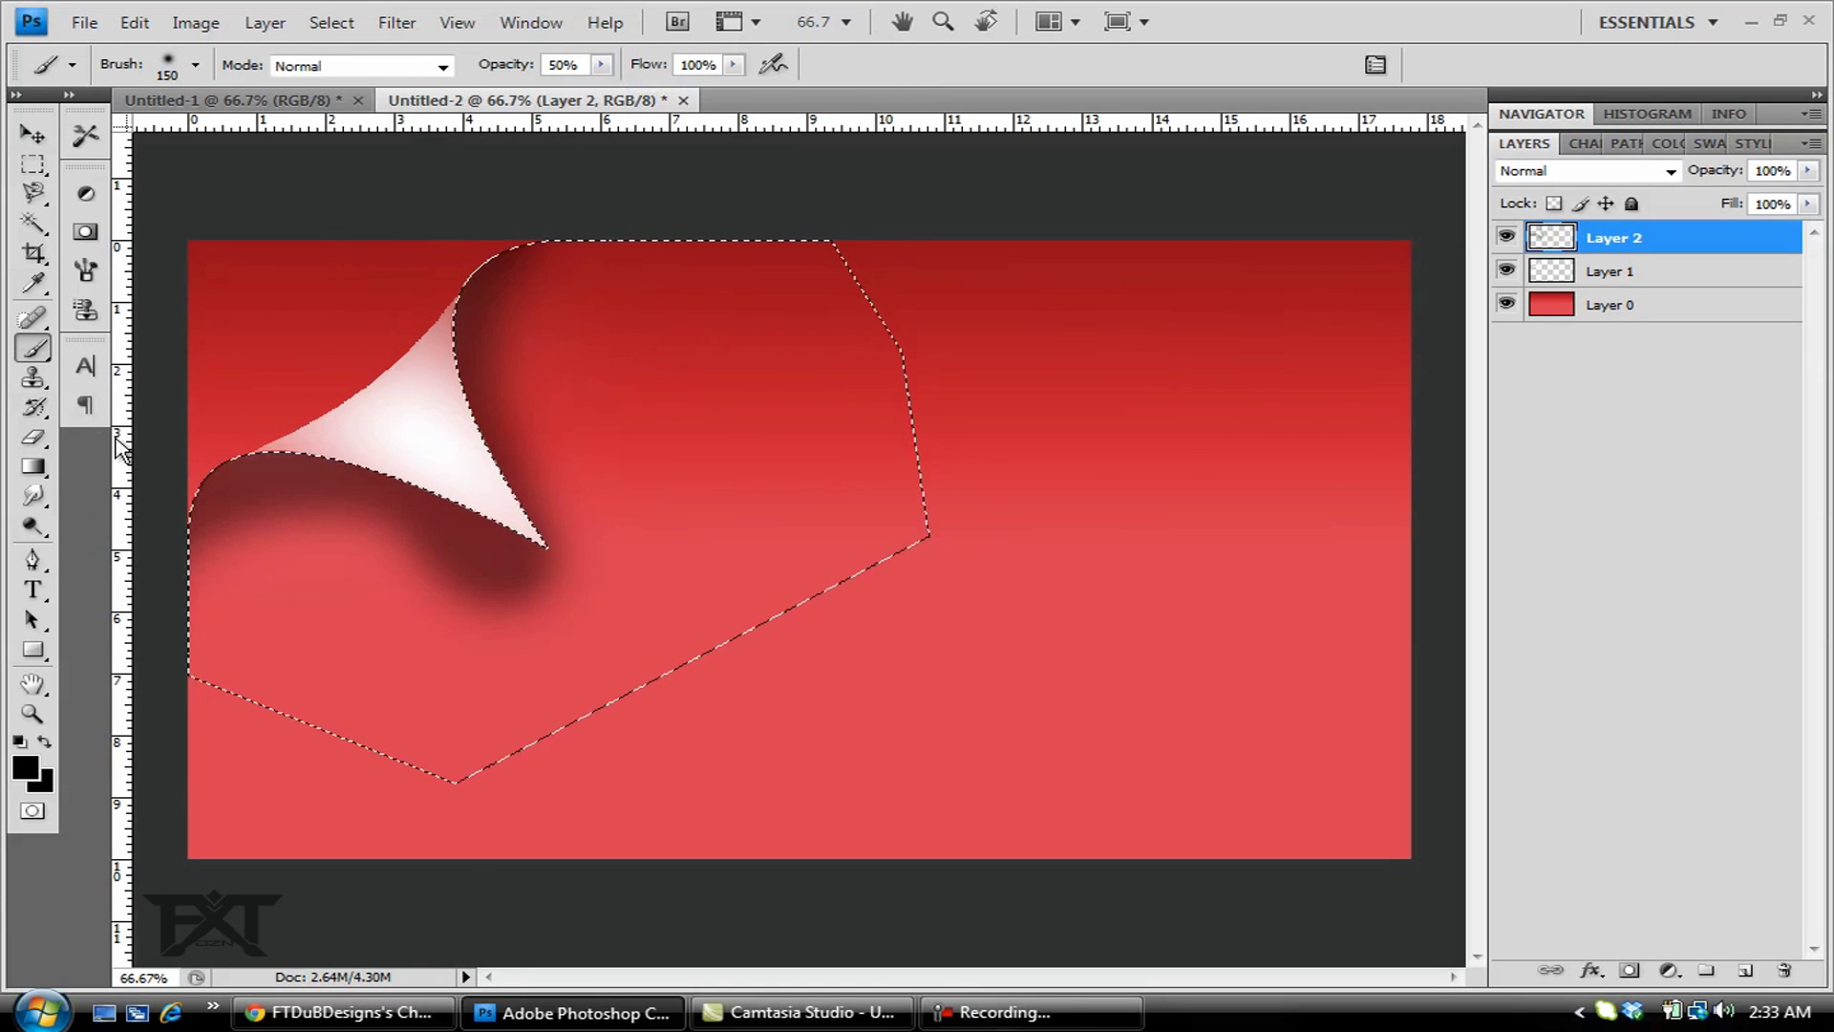
- Soften the shadow along the curl's edge with the Eraser, then deselect
click(35, 440)
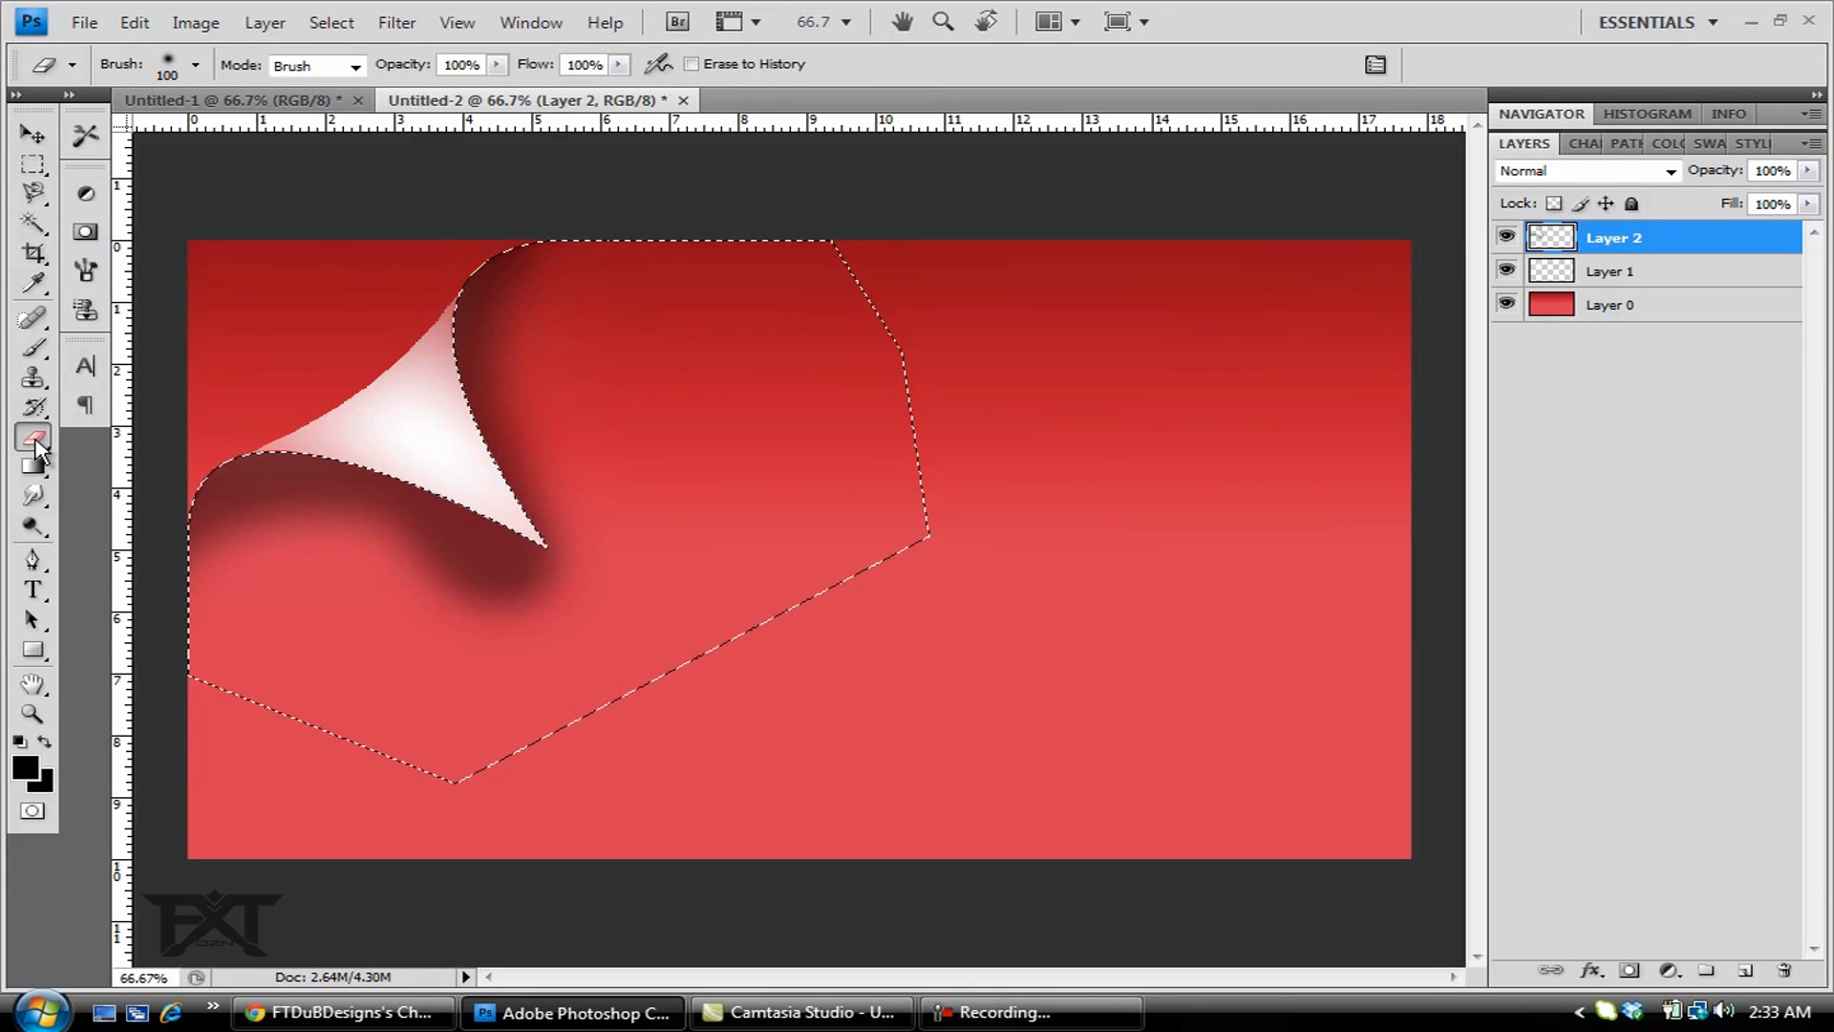
click(192, 66)
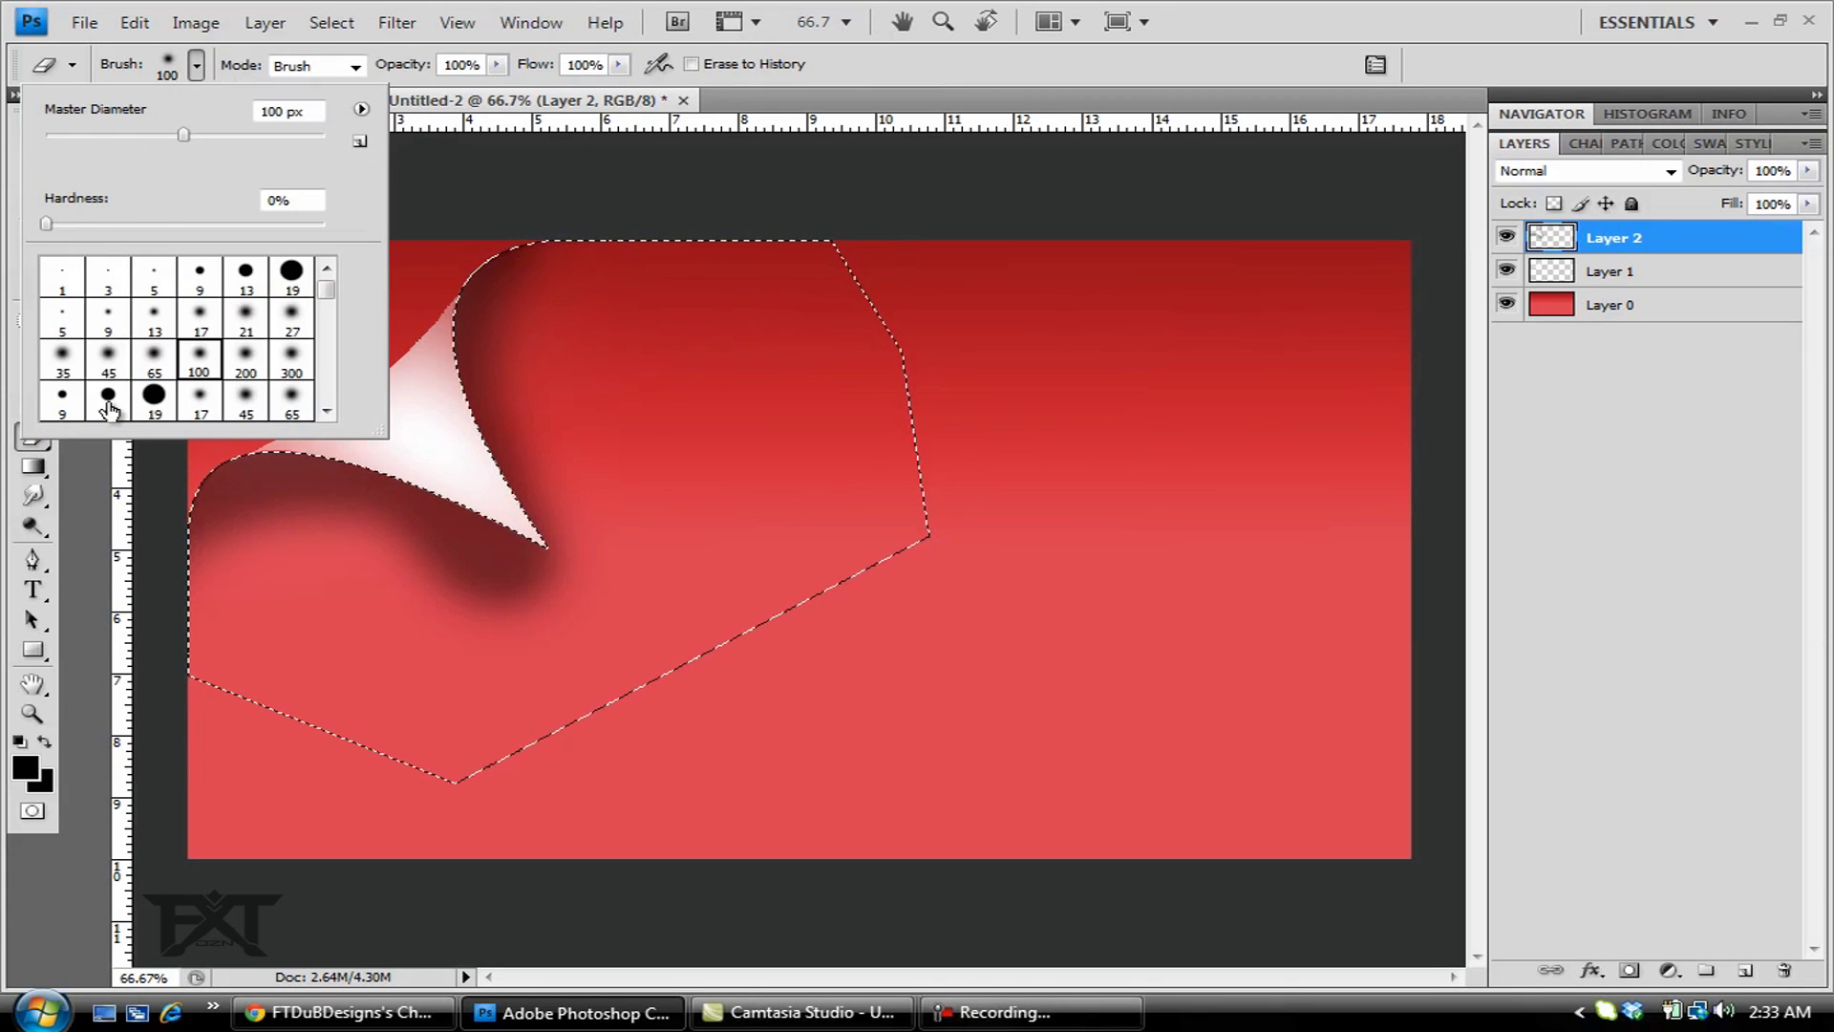
click(195, 65)
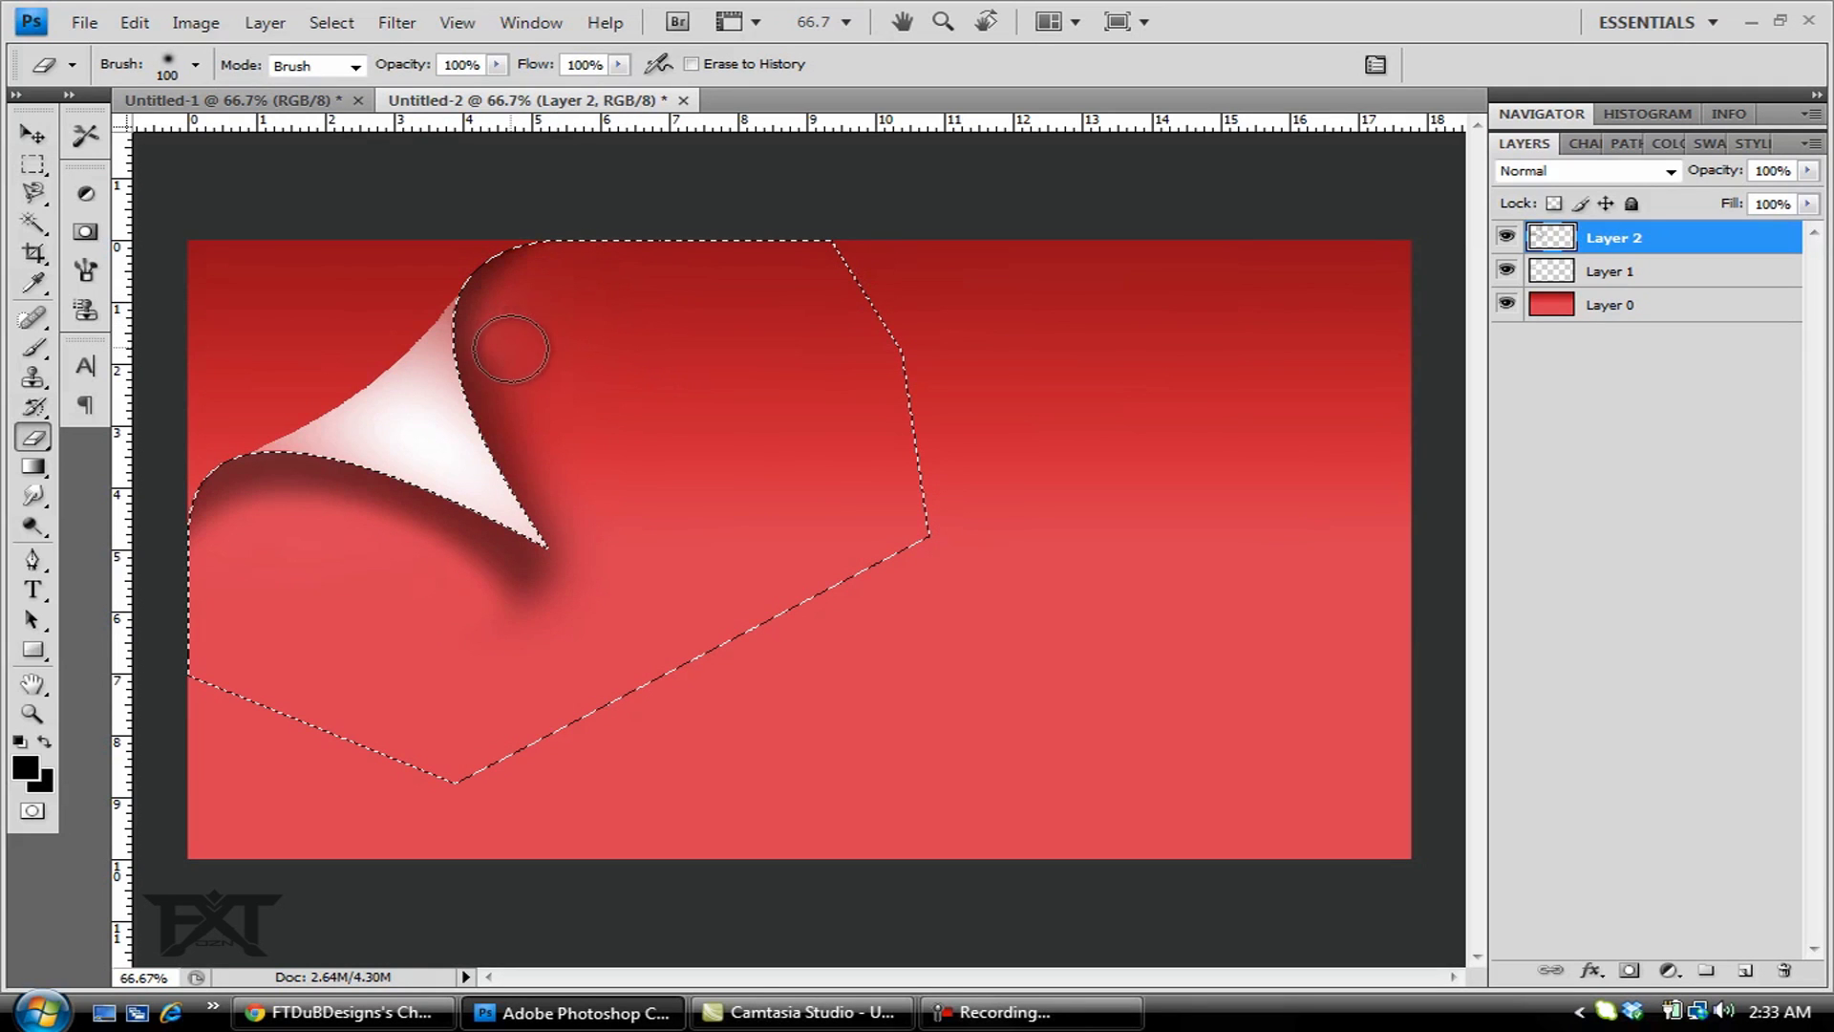
mouse_move(516, 340)
mouse_down()
mouse_move(528, 443)
mouse_move(504, 405)
mouse_move(509, 339)
mouse_move(547, 296)
mouse_move(512, 380)
mouse_move(541, 481)
mouse_move(523, 464)
mouse_move(587, 580)
mouse_move(511, 474)
mouse_move(593, 511)
mouse_move(591, 680)
mouse_move(560, 625)
mouse_move(404, 583)
mouse_move(470, 597)
mouse_up()
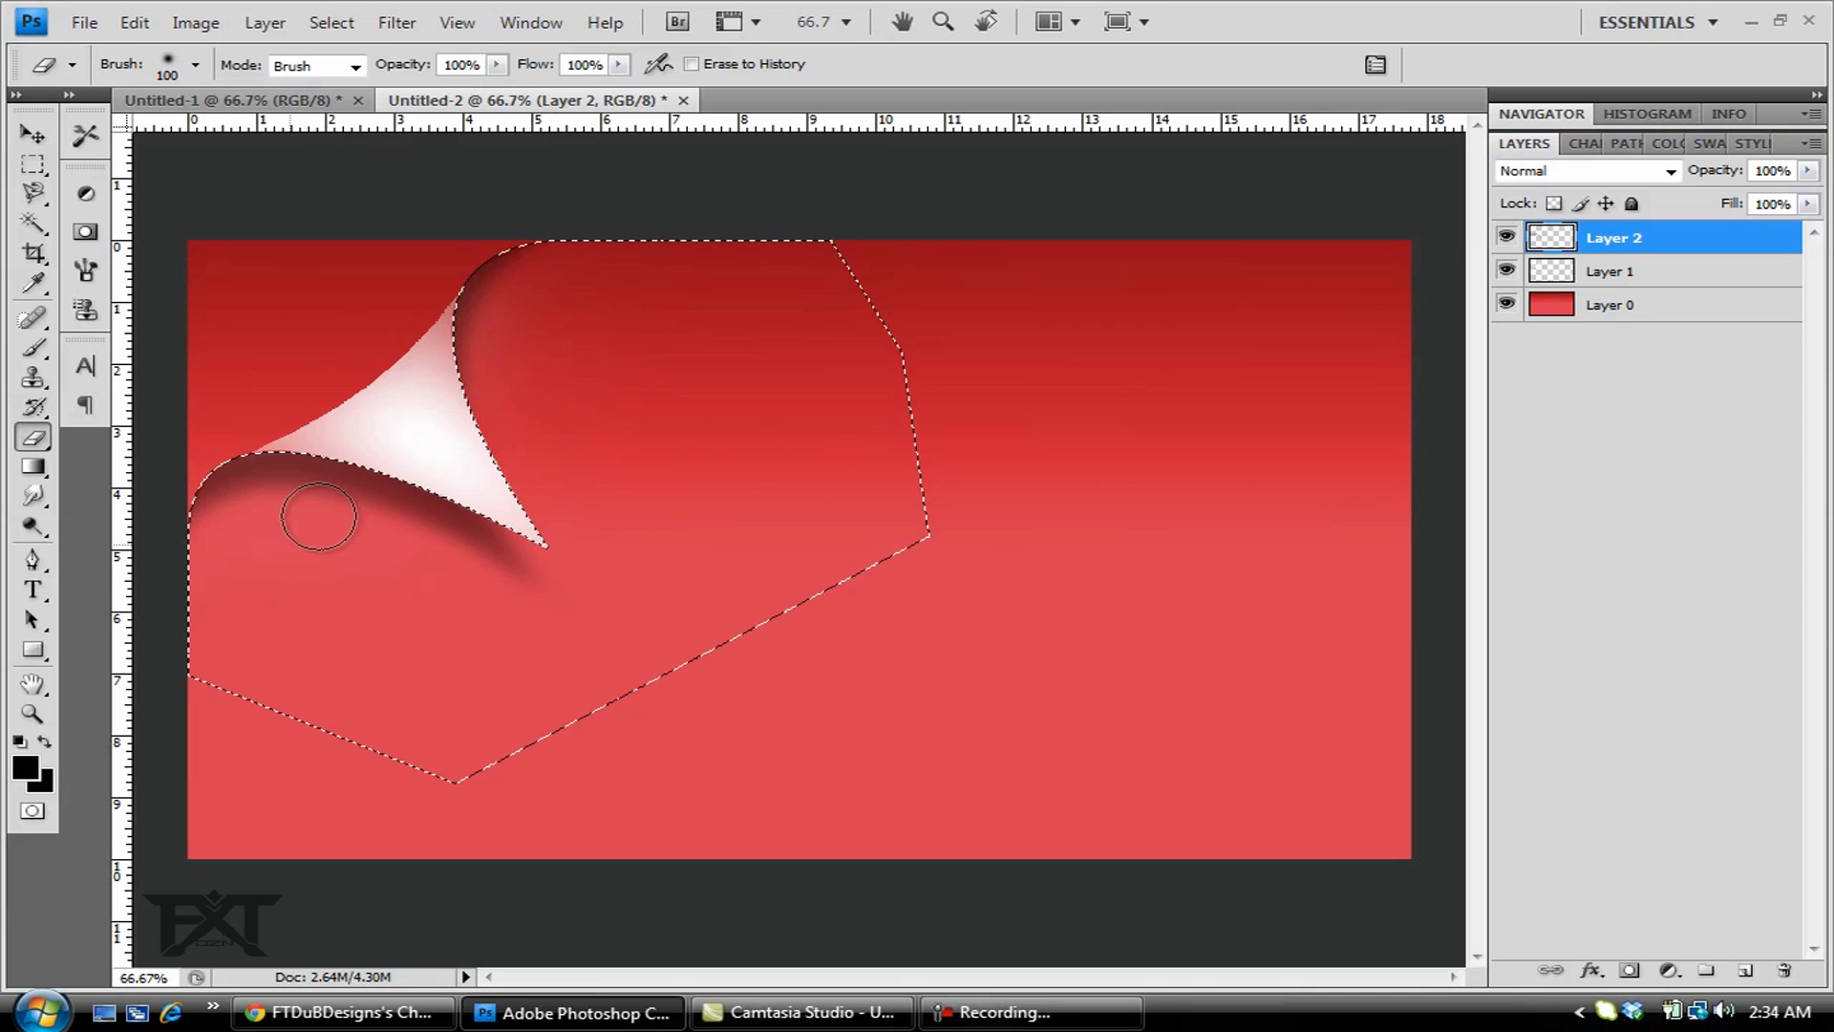
key(ctrl+d)
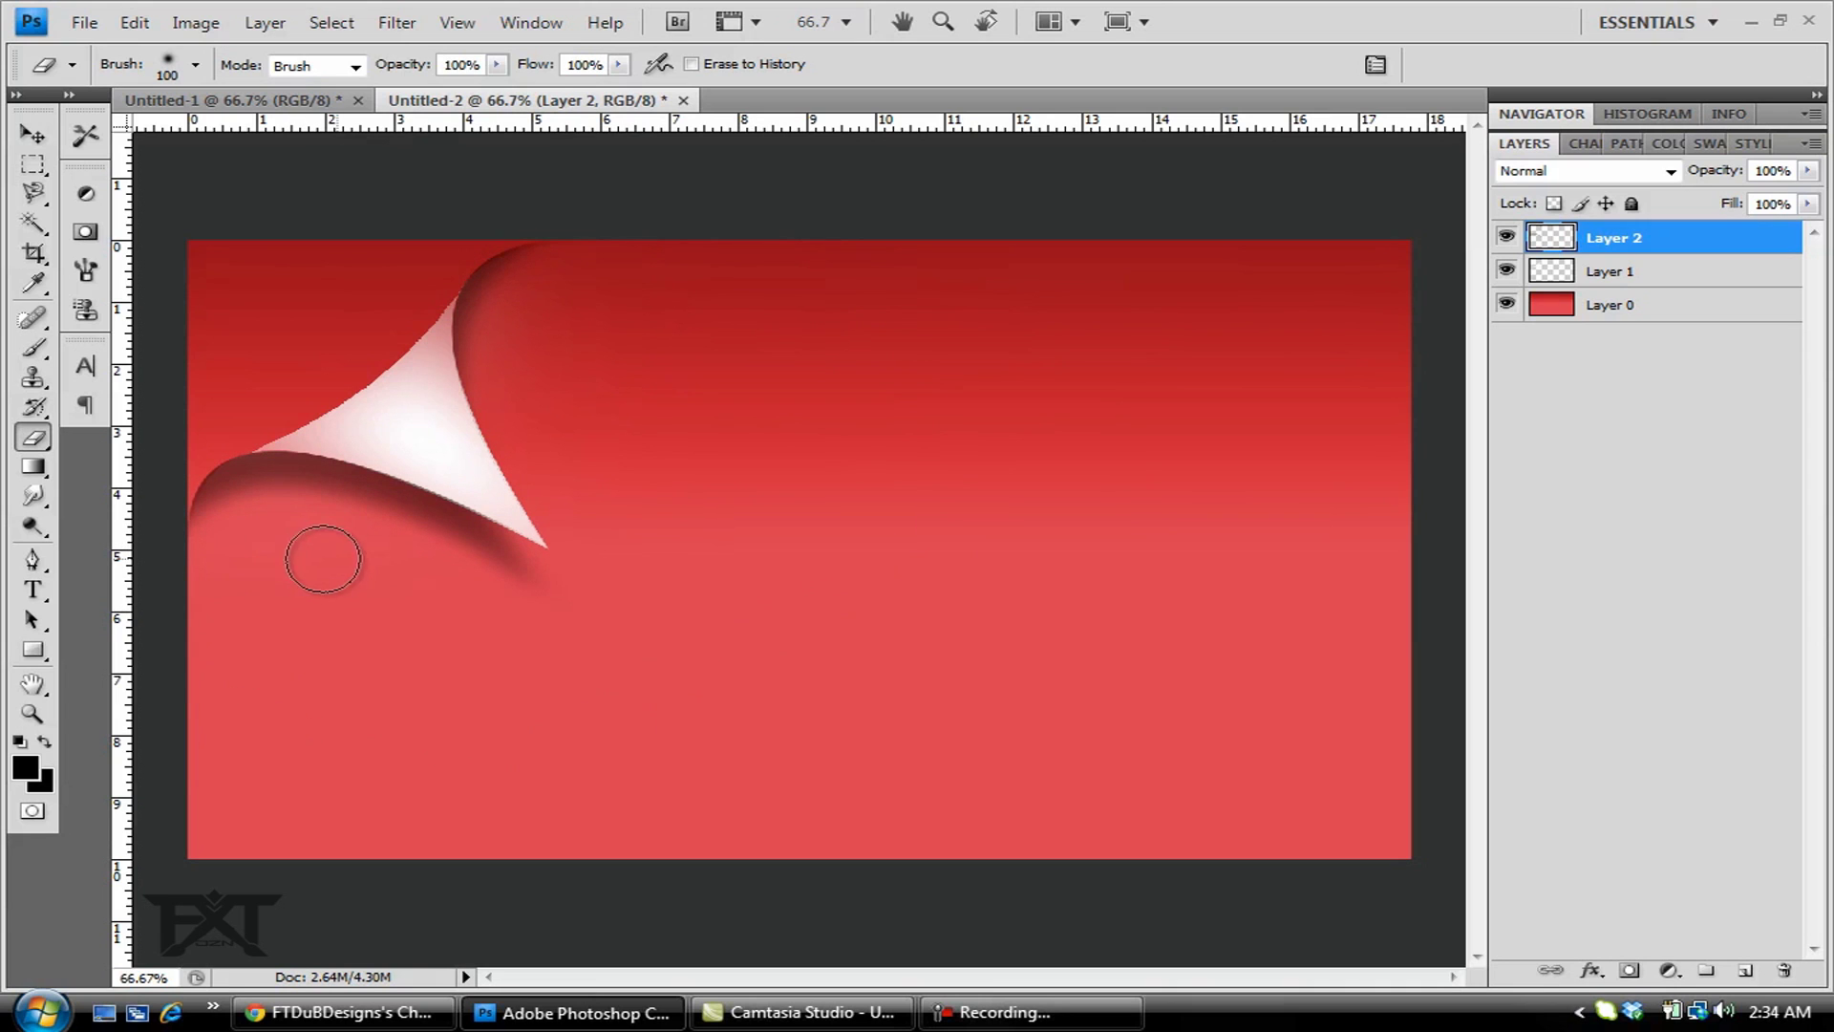
click(33, 134)
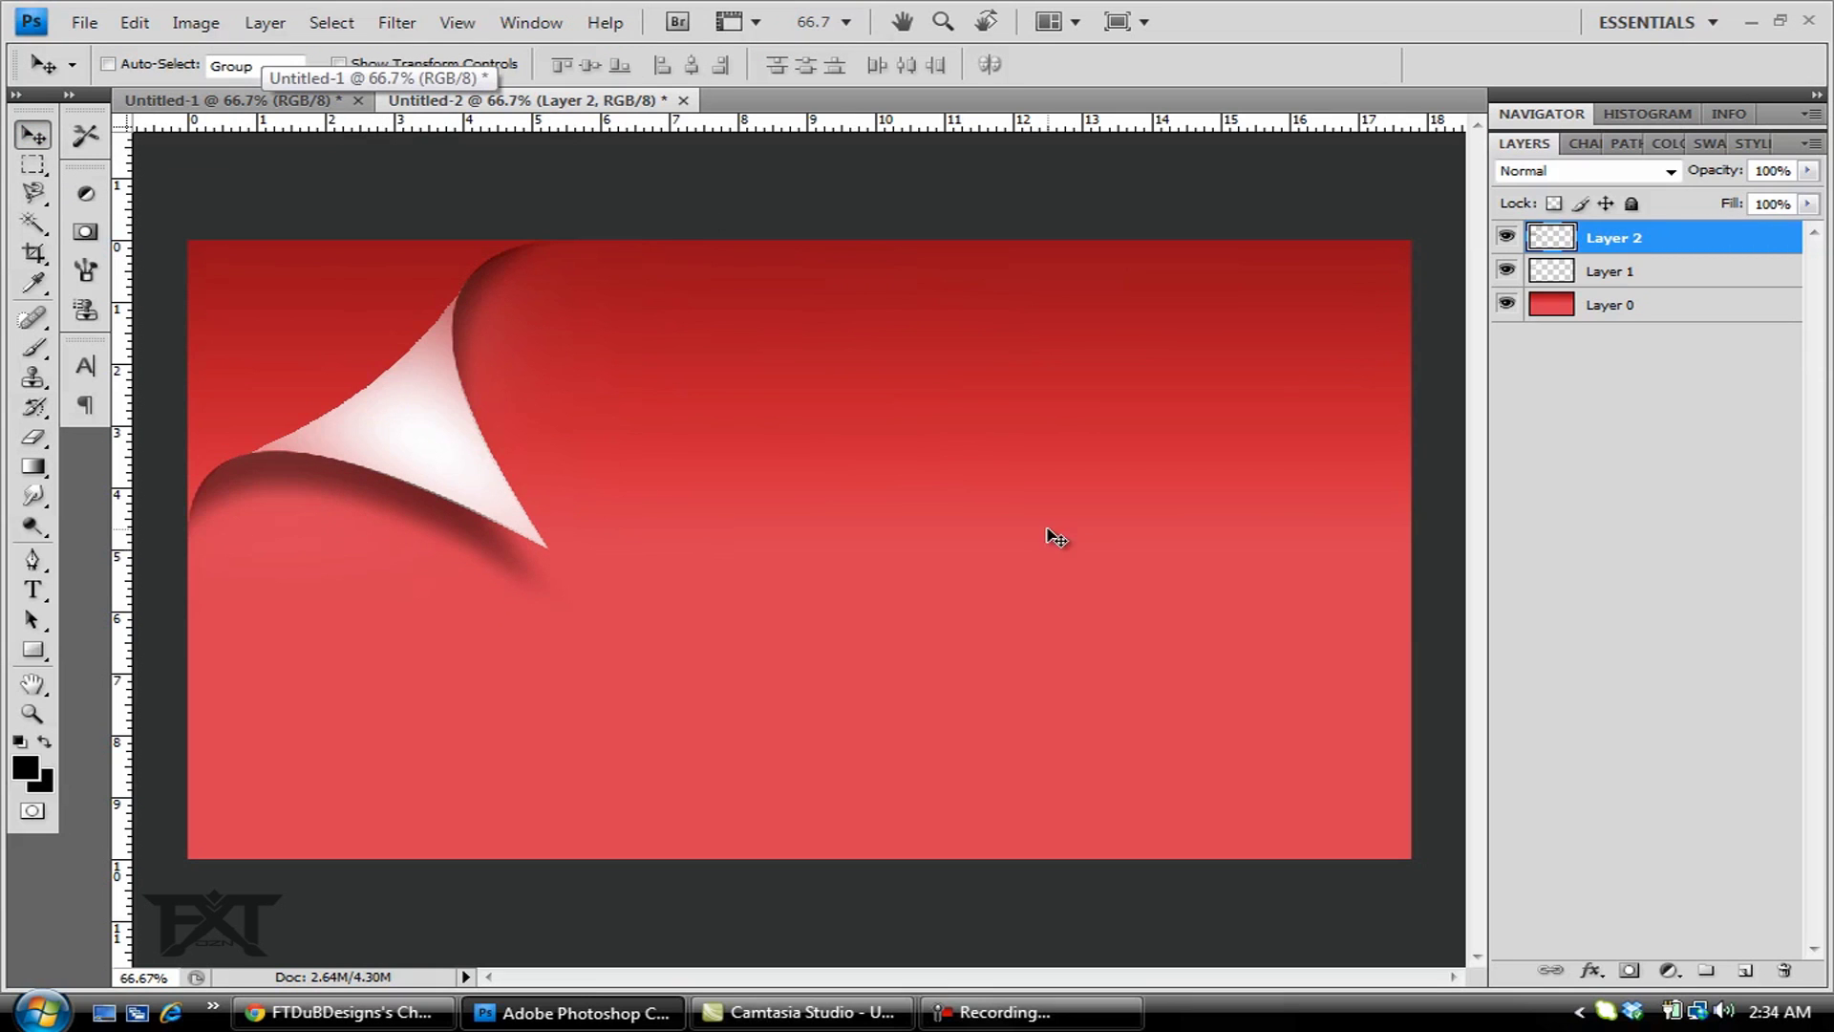
- Select the Brush tool and set a 1 px hard brush
click(33, 348)
click(198, 63)
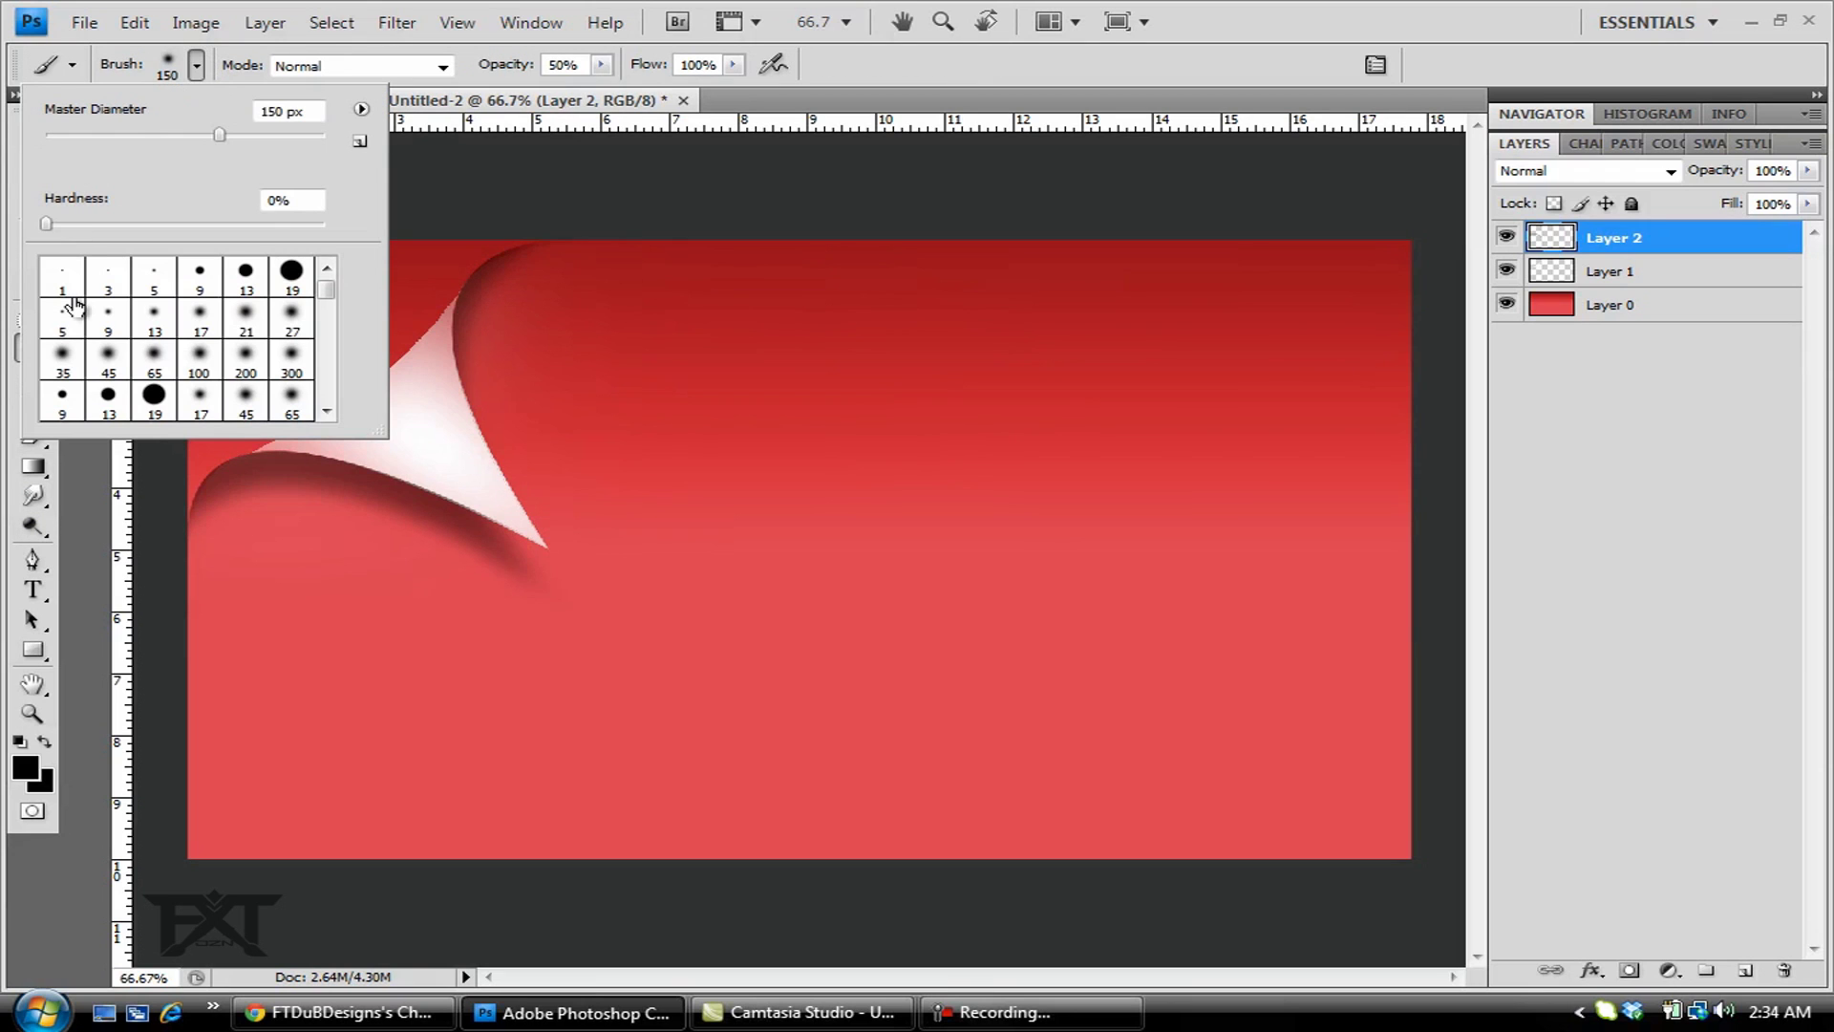
click(62, 279)
click(196, 65)
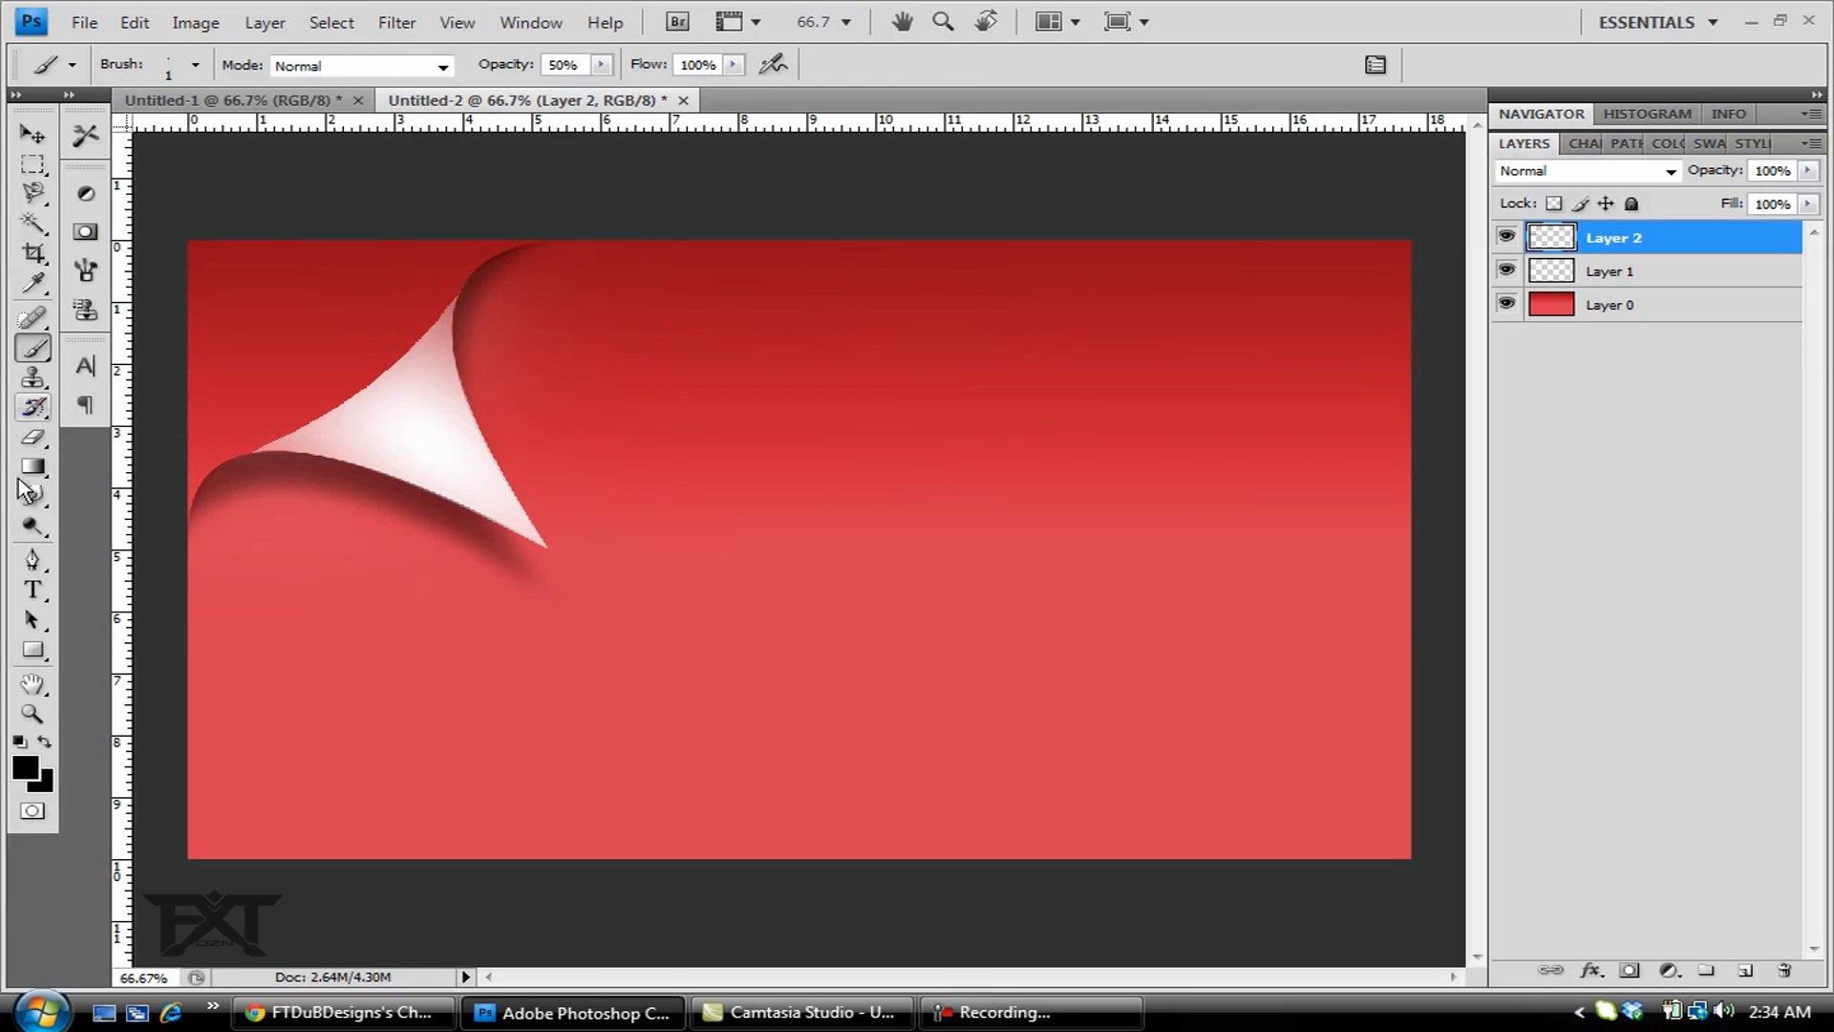
- Draw a closed Pen path around the top-left corner, following the curl's curved edges
click(33, 560)
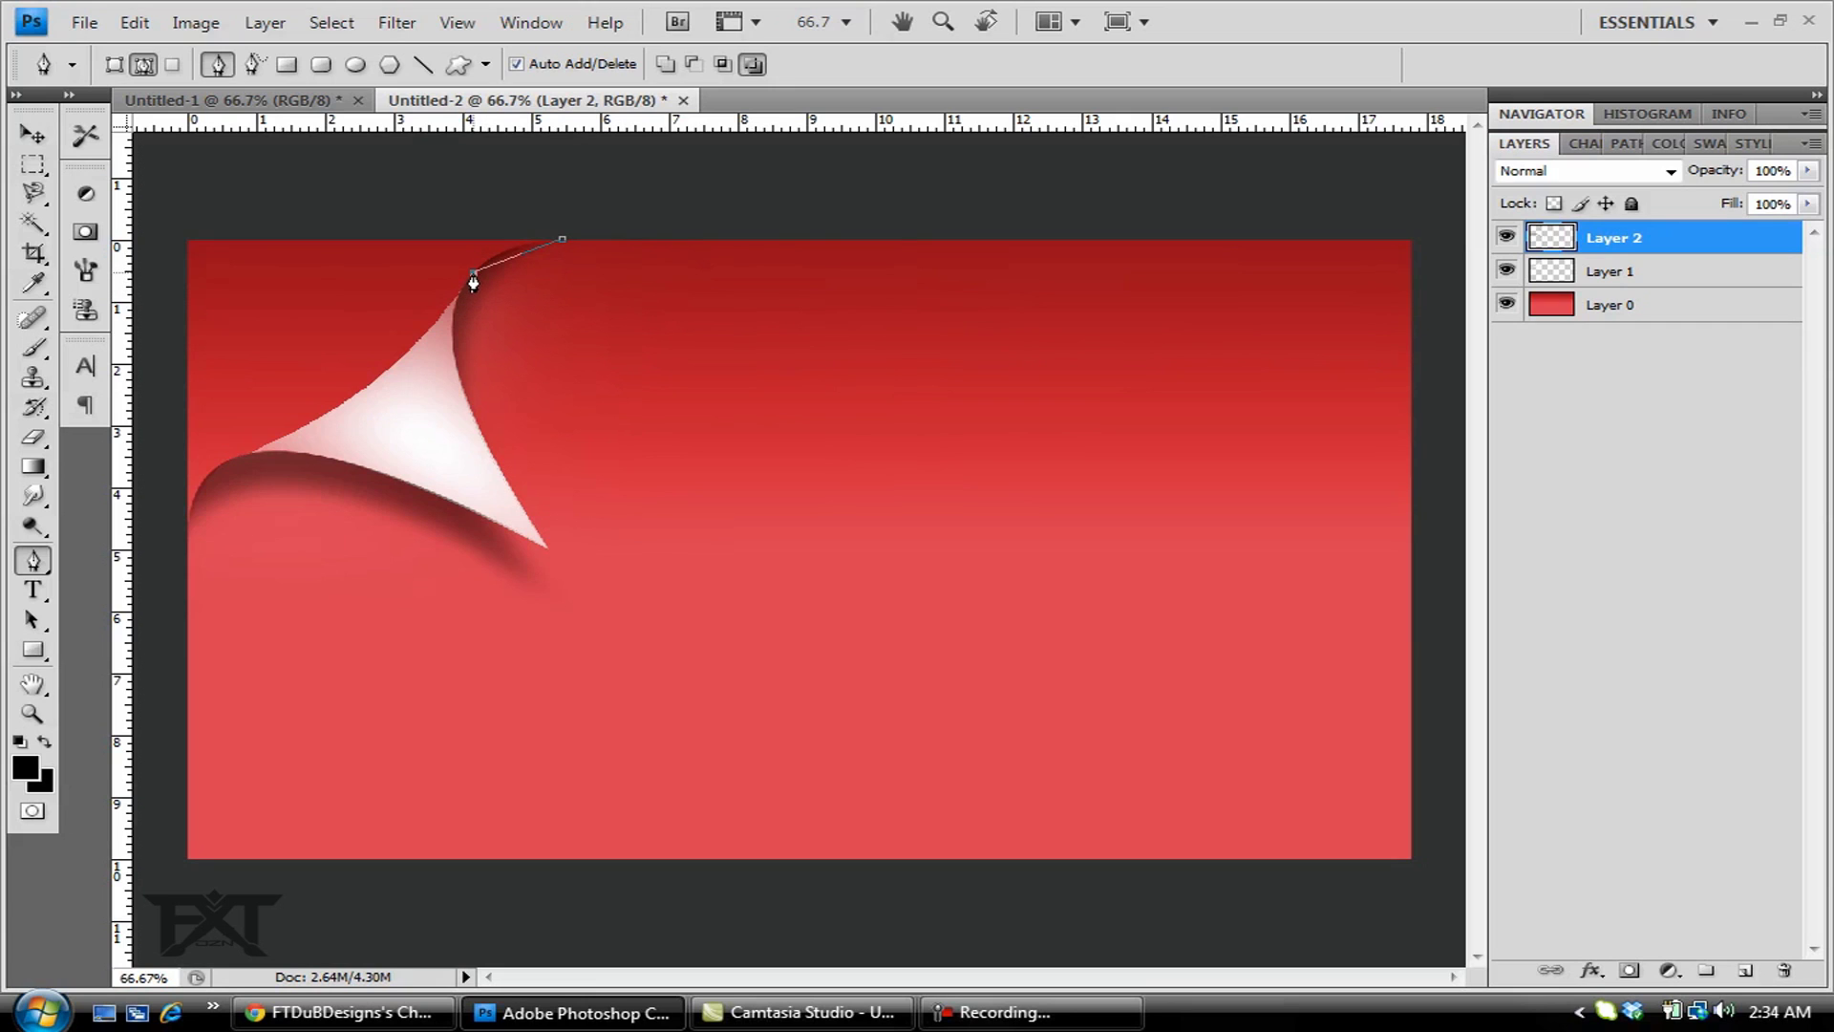
drag(473, 277, 459, 306)
drag(222, 465, 35, 535)
drag(186, 561, 194, 648)
drag(157, 522, 157, 512)
click(159, 202)
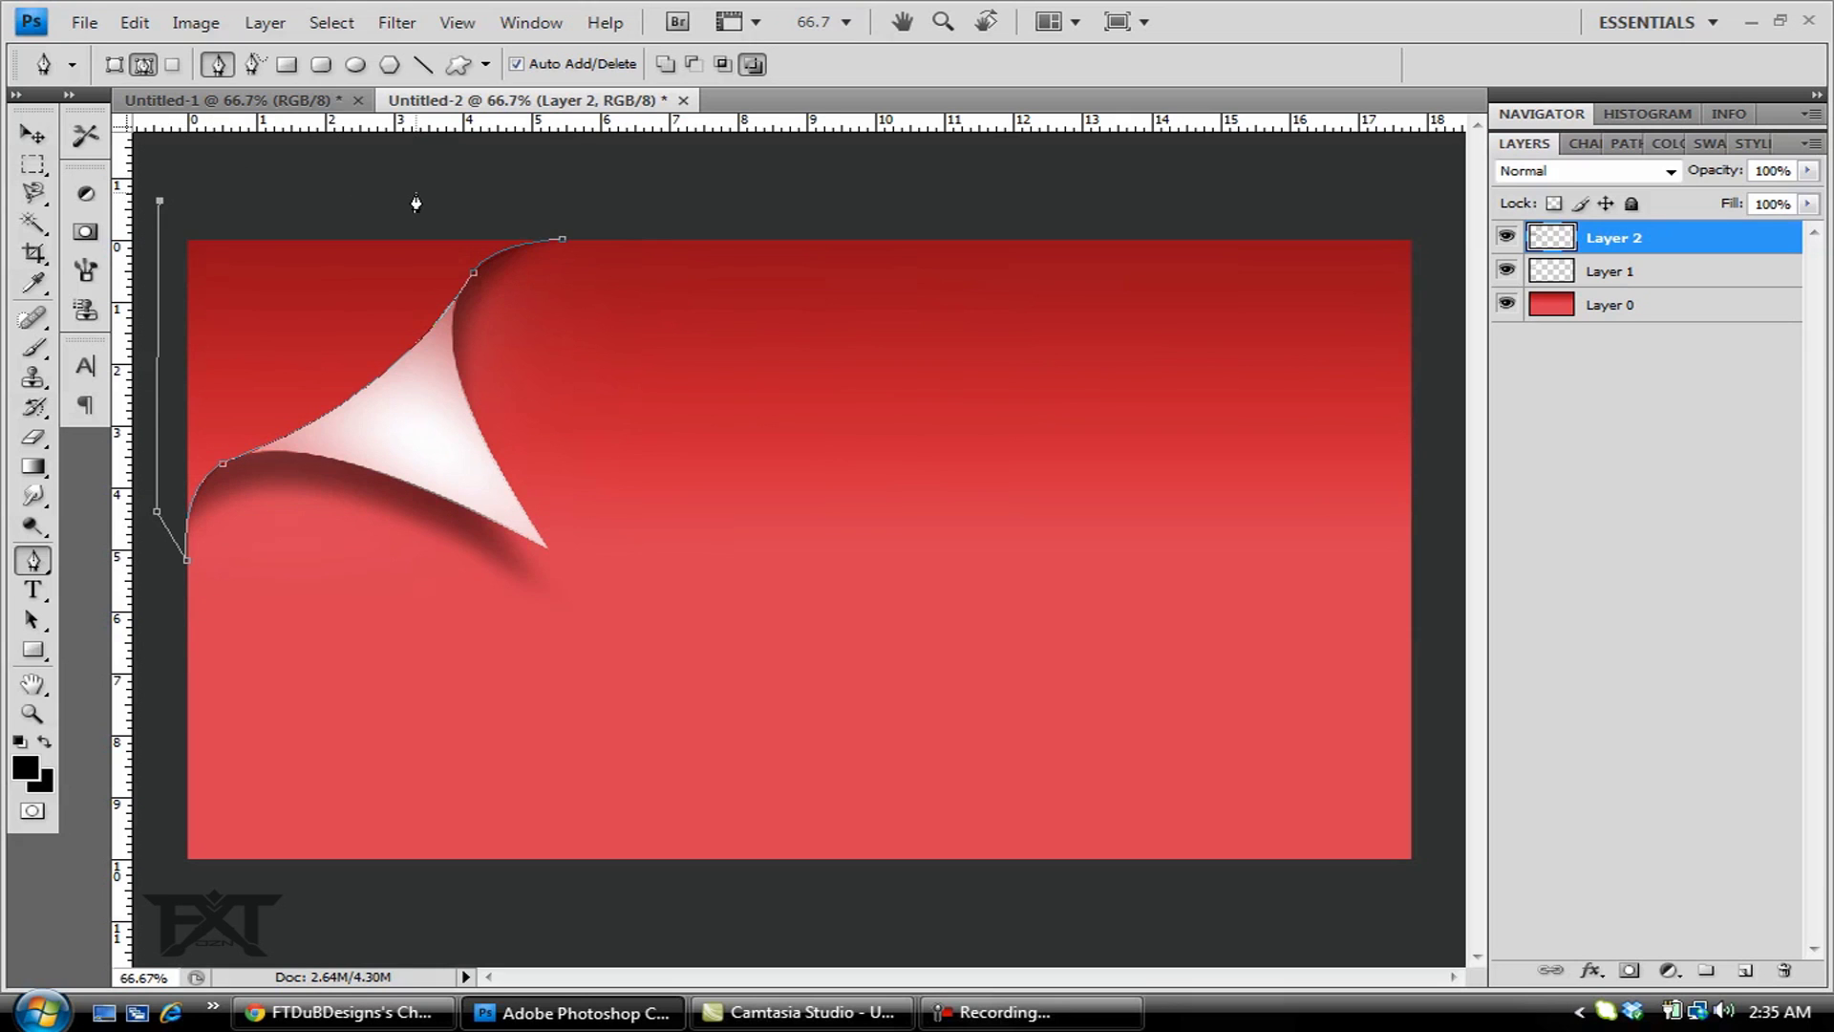
click(524, 196)
click(564, 240)
- Turn the path into a selection, delete that corner from Layer 0, then deselect
right_click(320, 315)
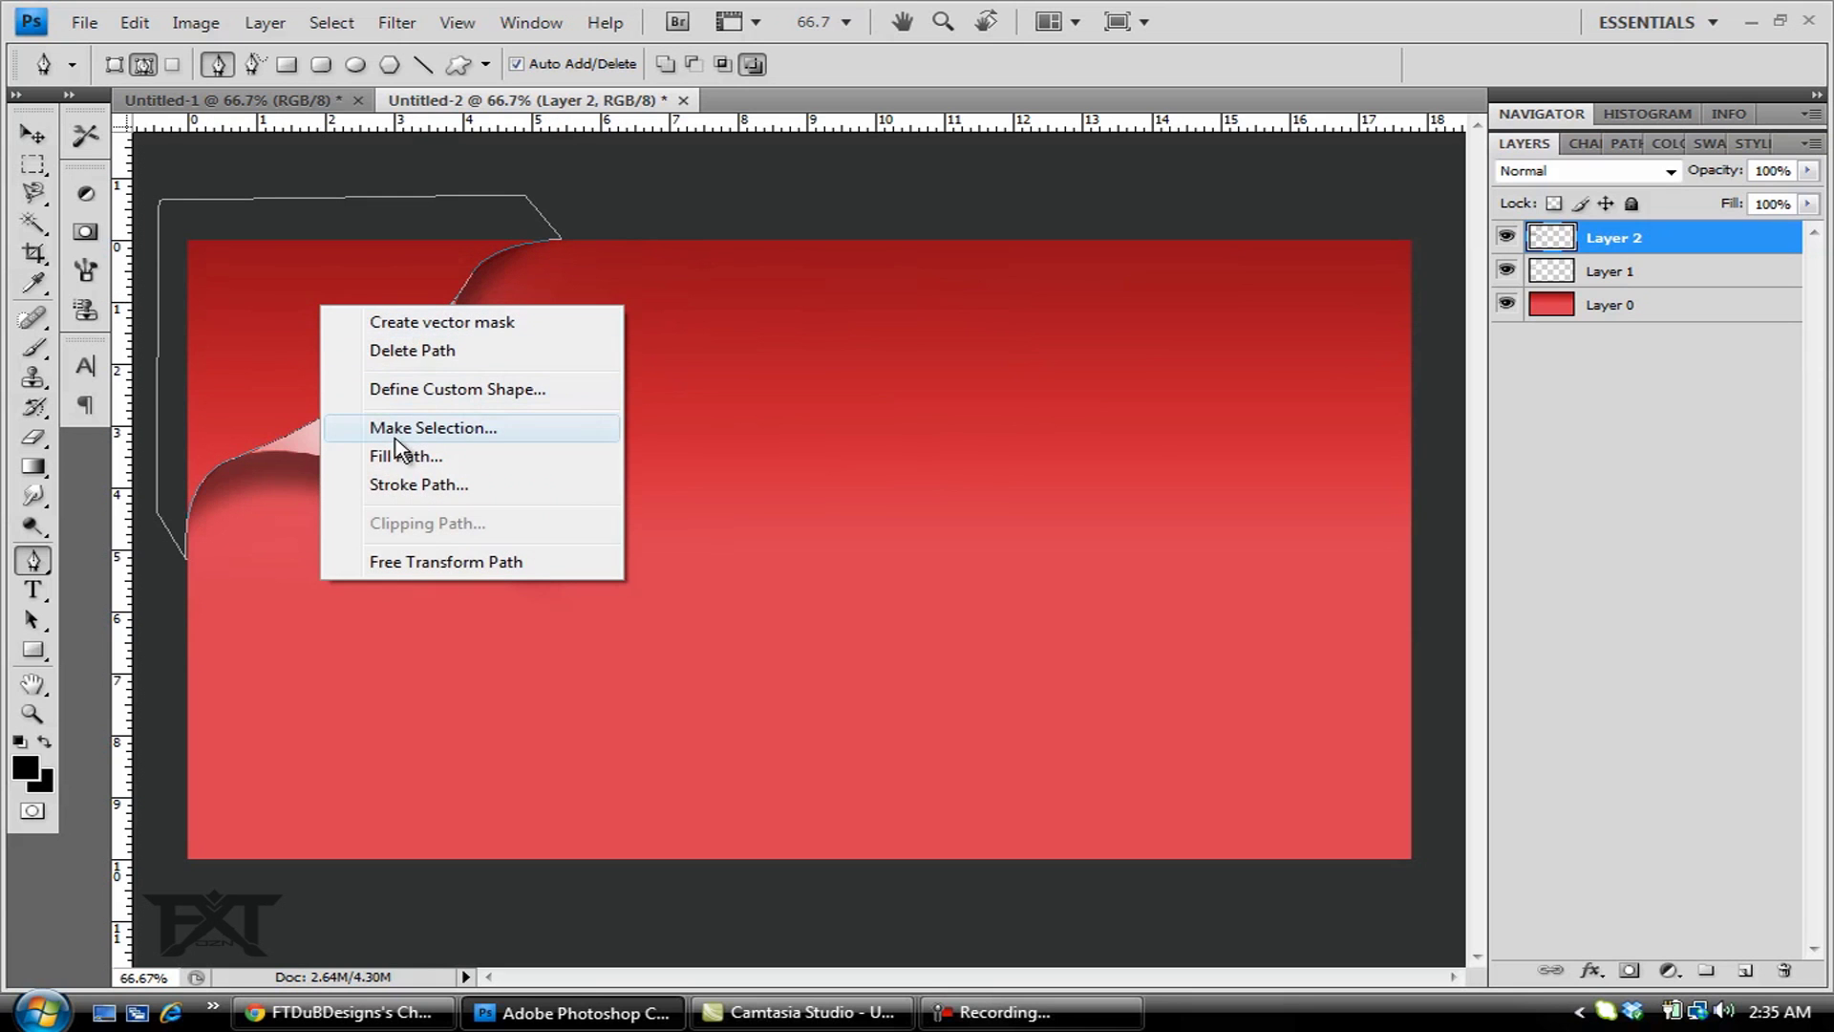
click(430, 426)
click(1063, 287)
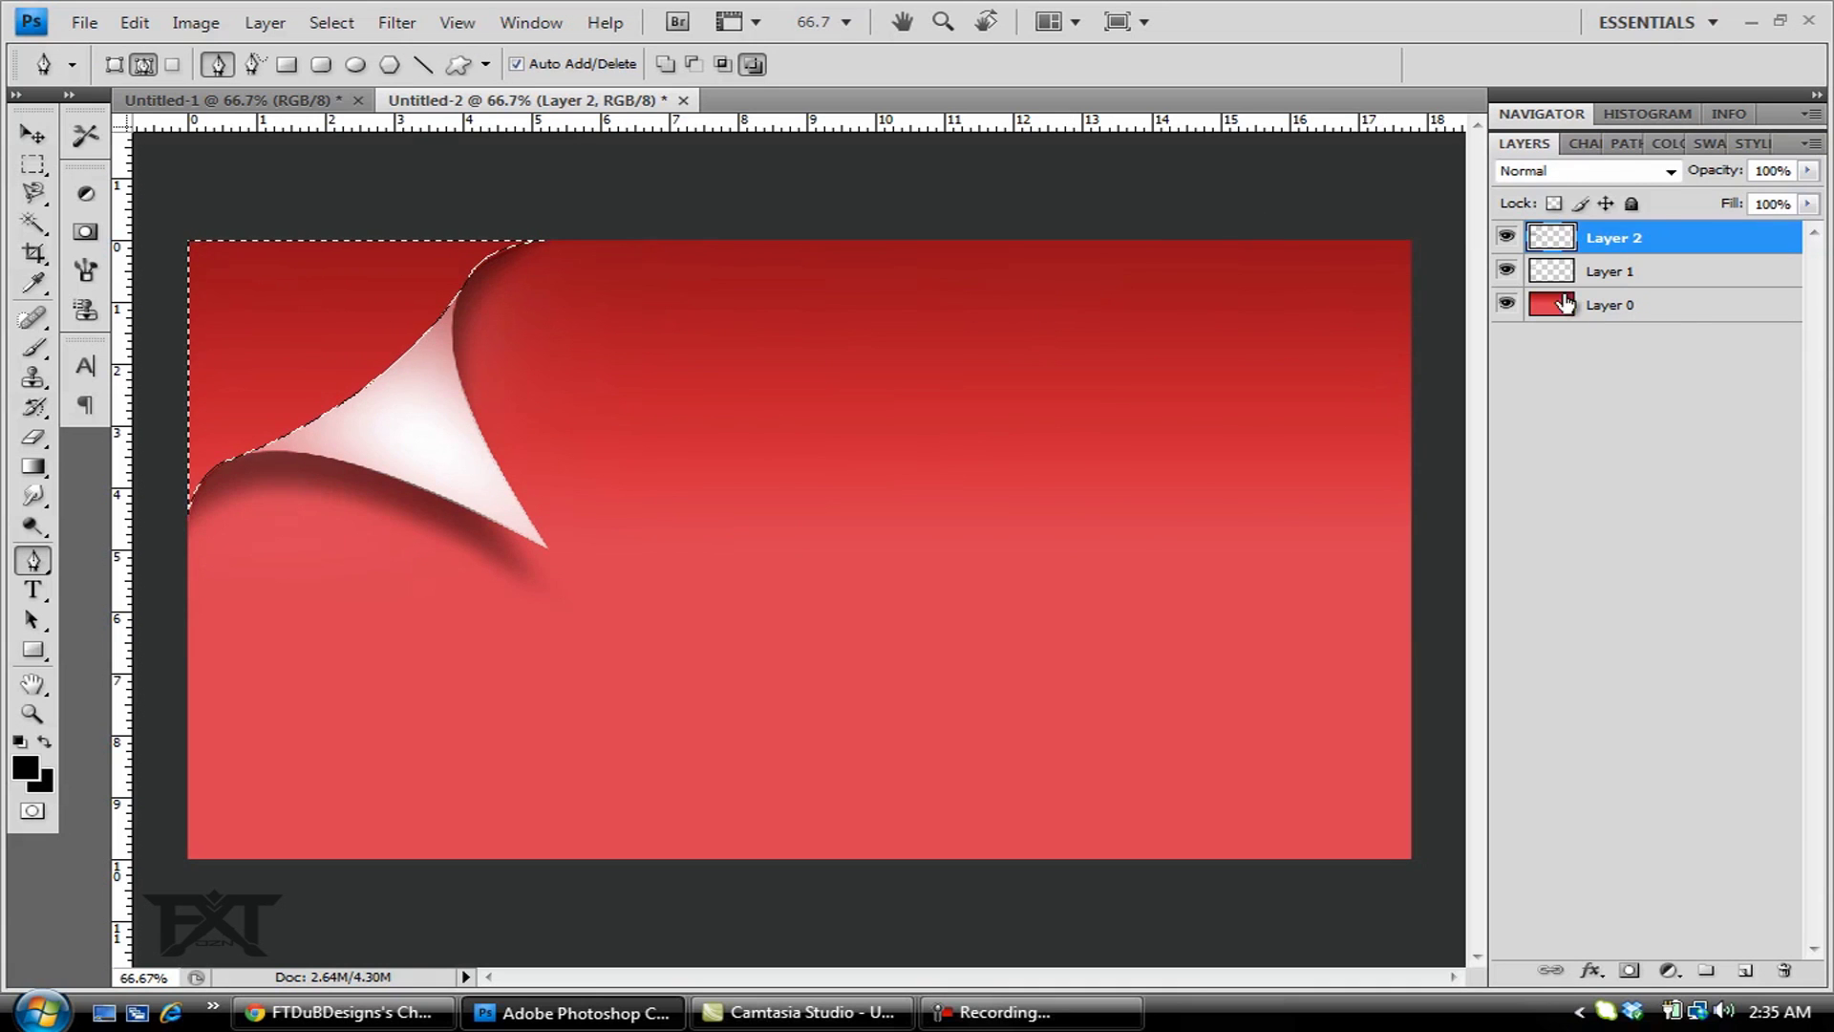
click(1683, 311)
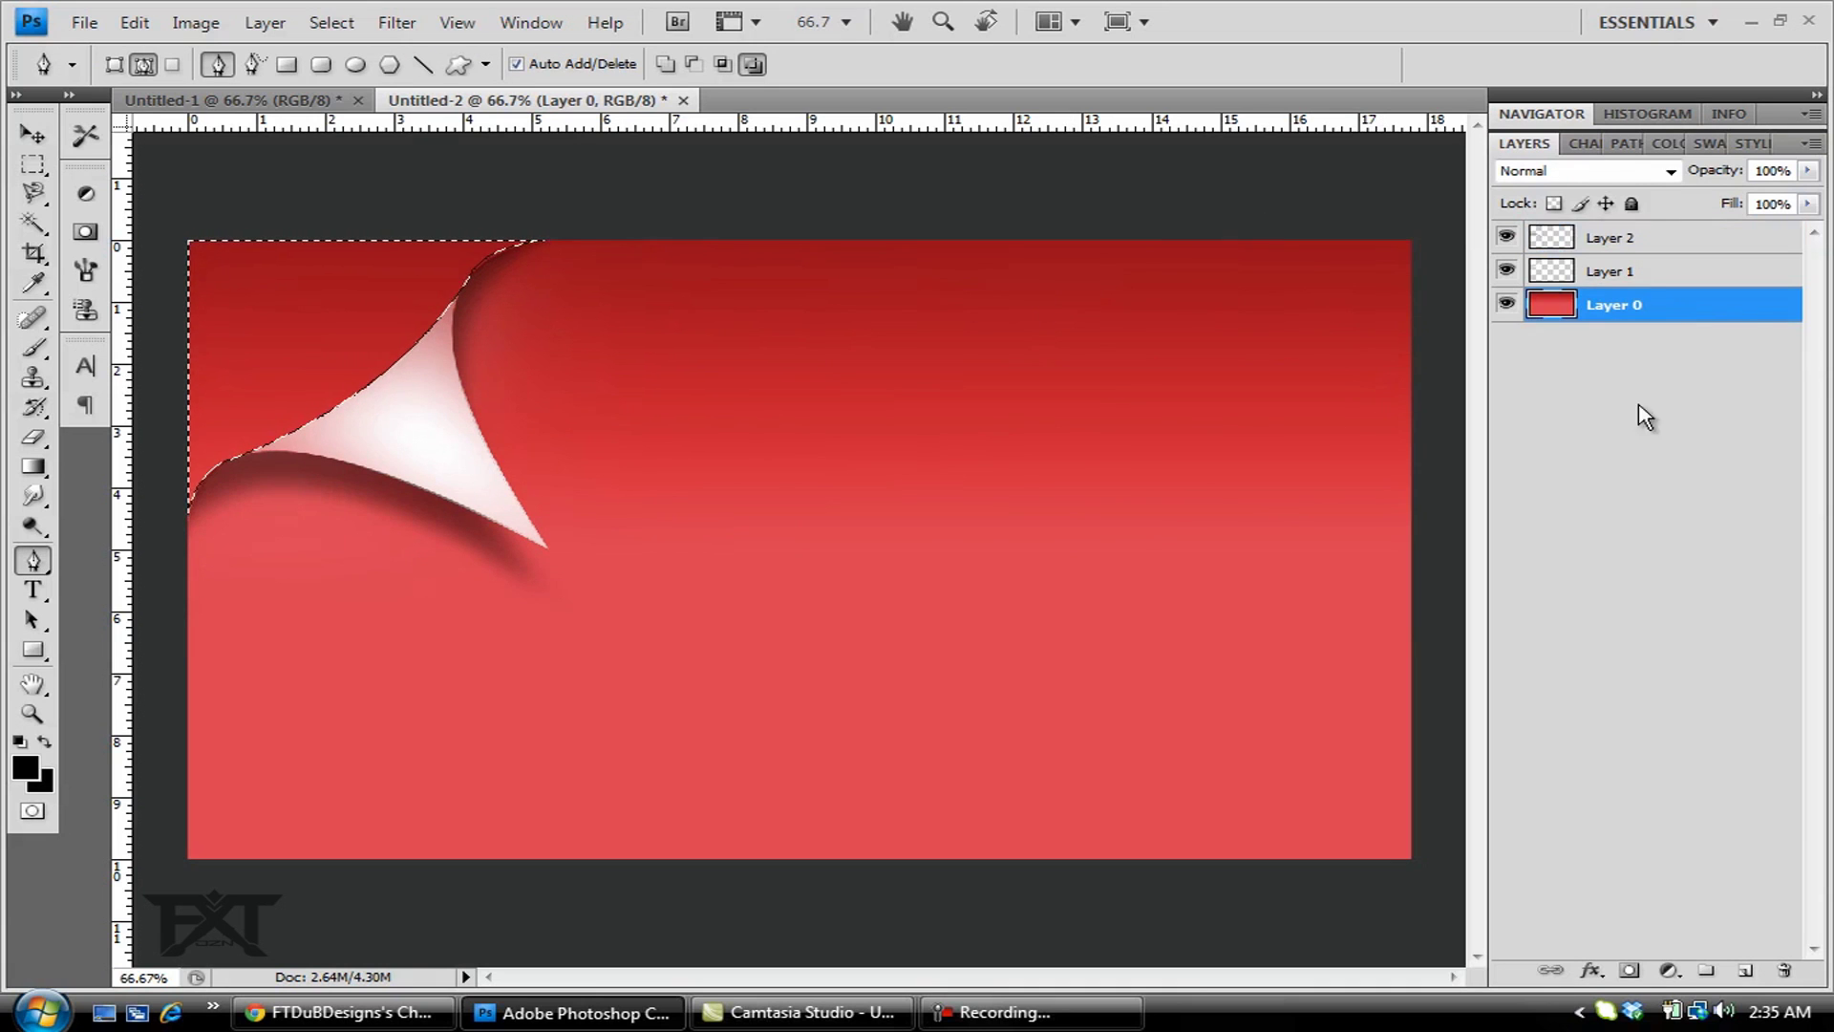
key(Delete)
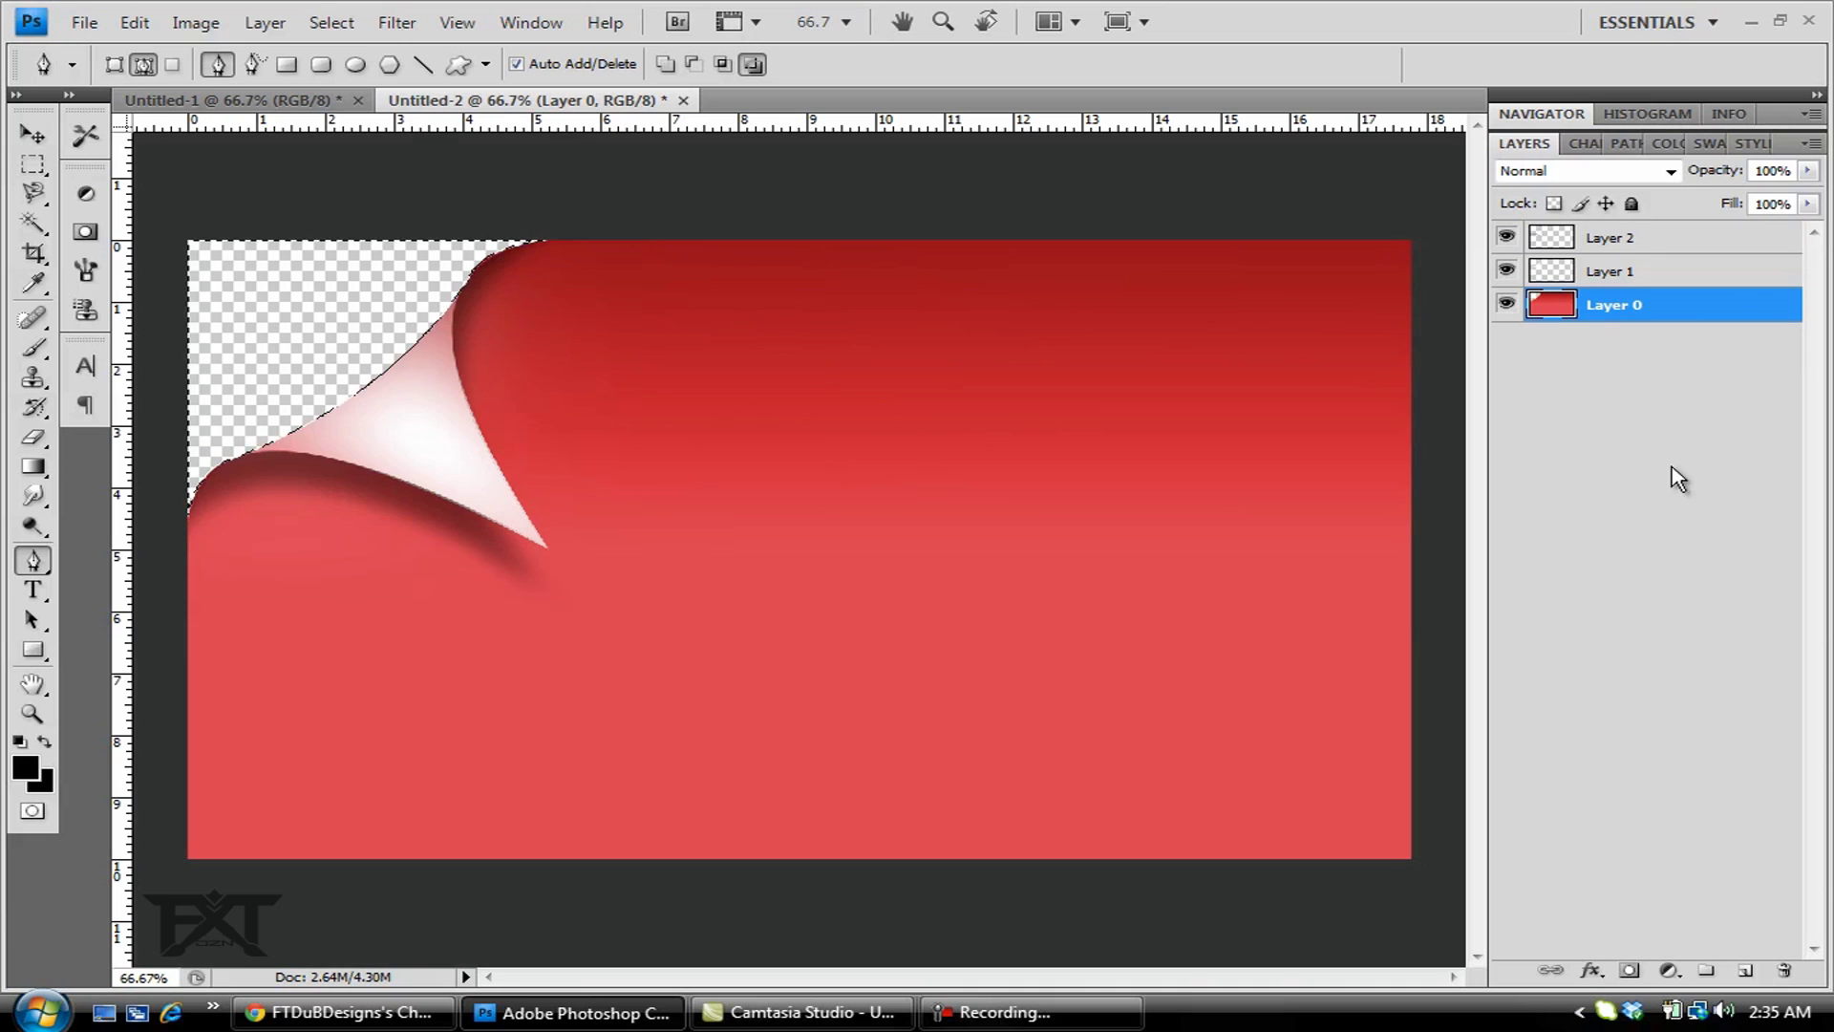
key(ctrl+d)
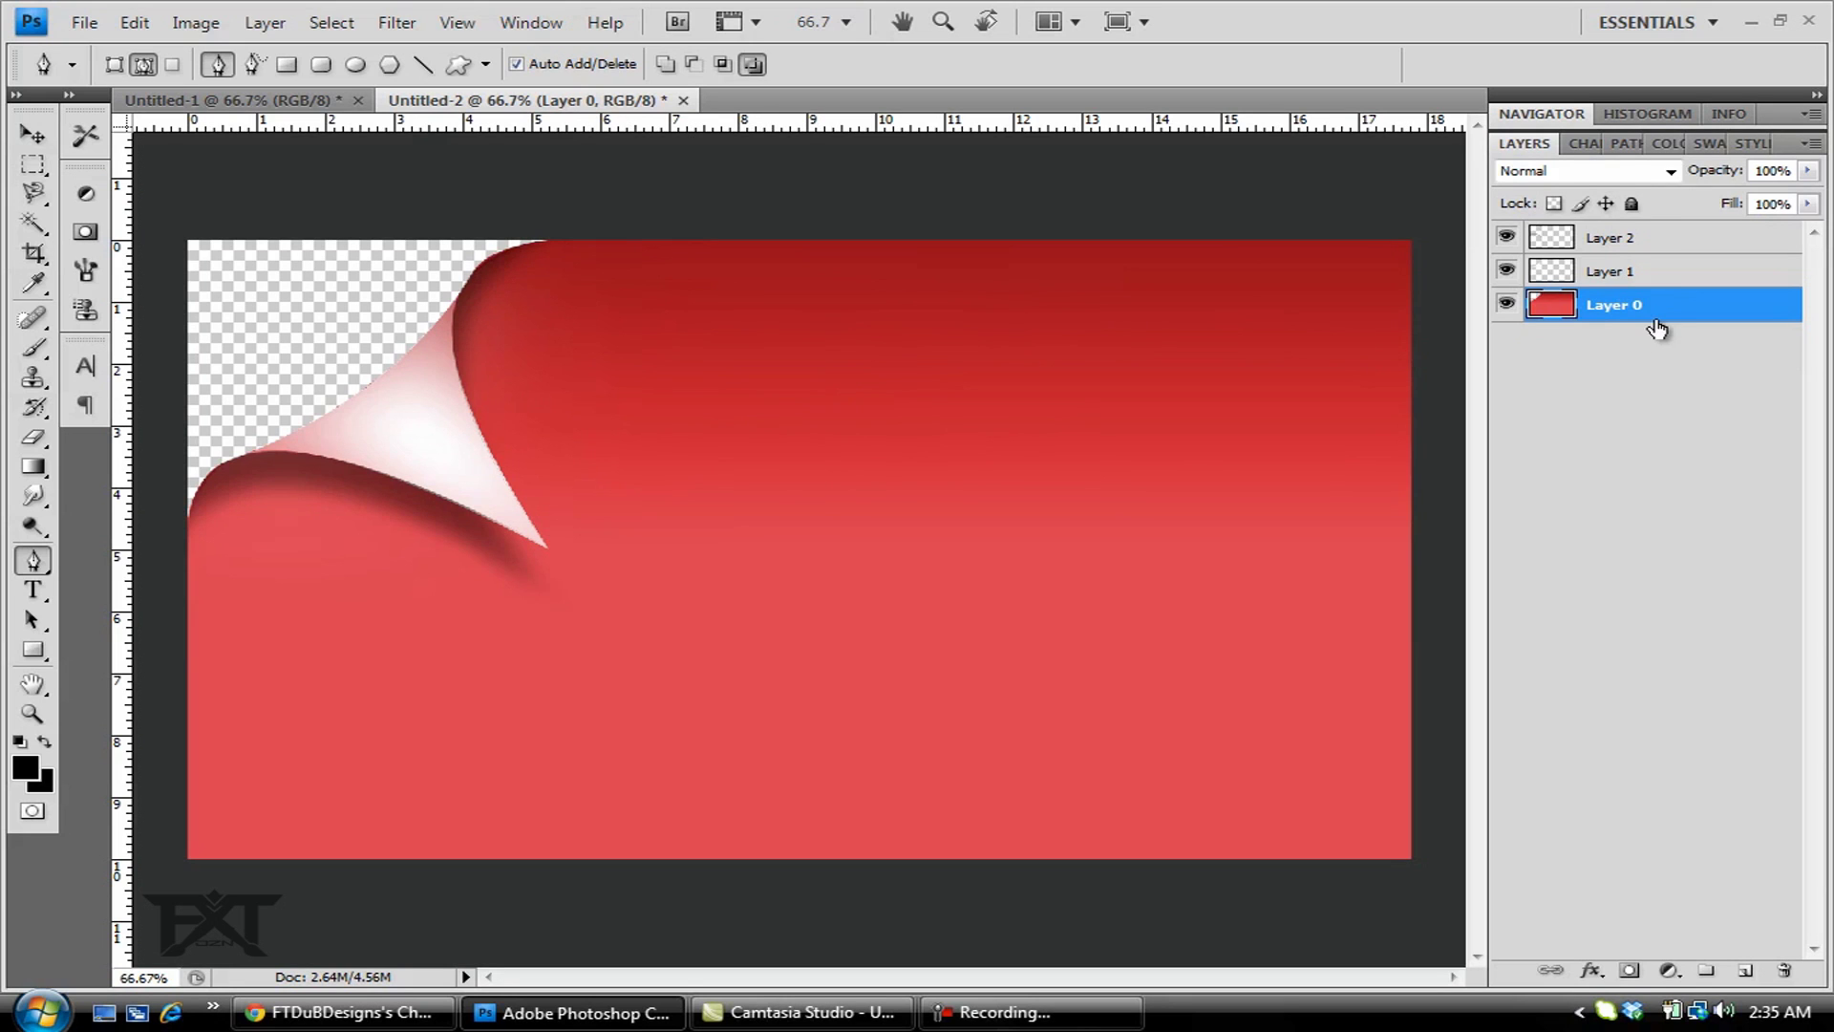
- Add a new layer and draw a dark grey rectangle over the top-left corner
click(1809, 148)
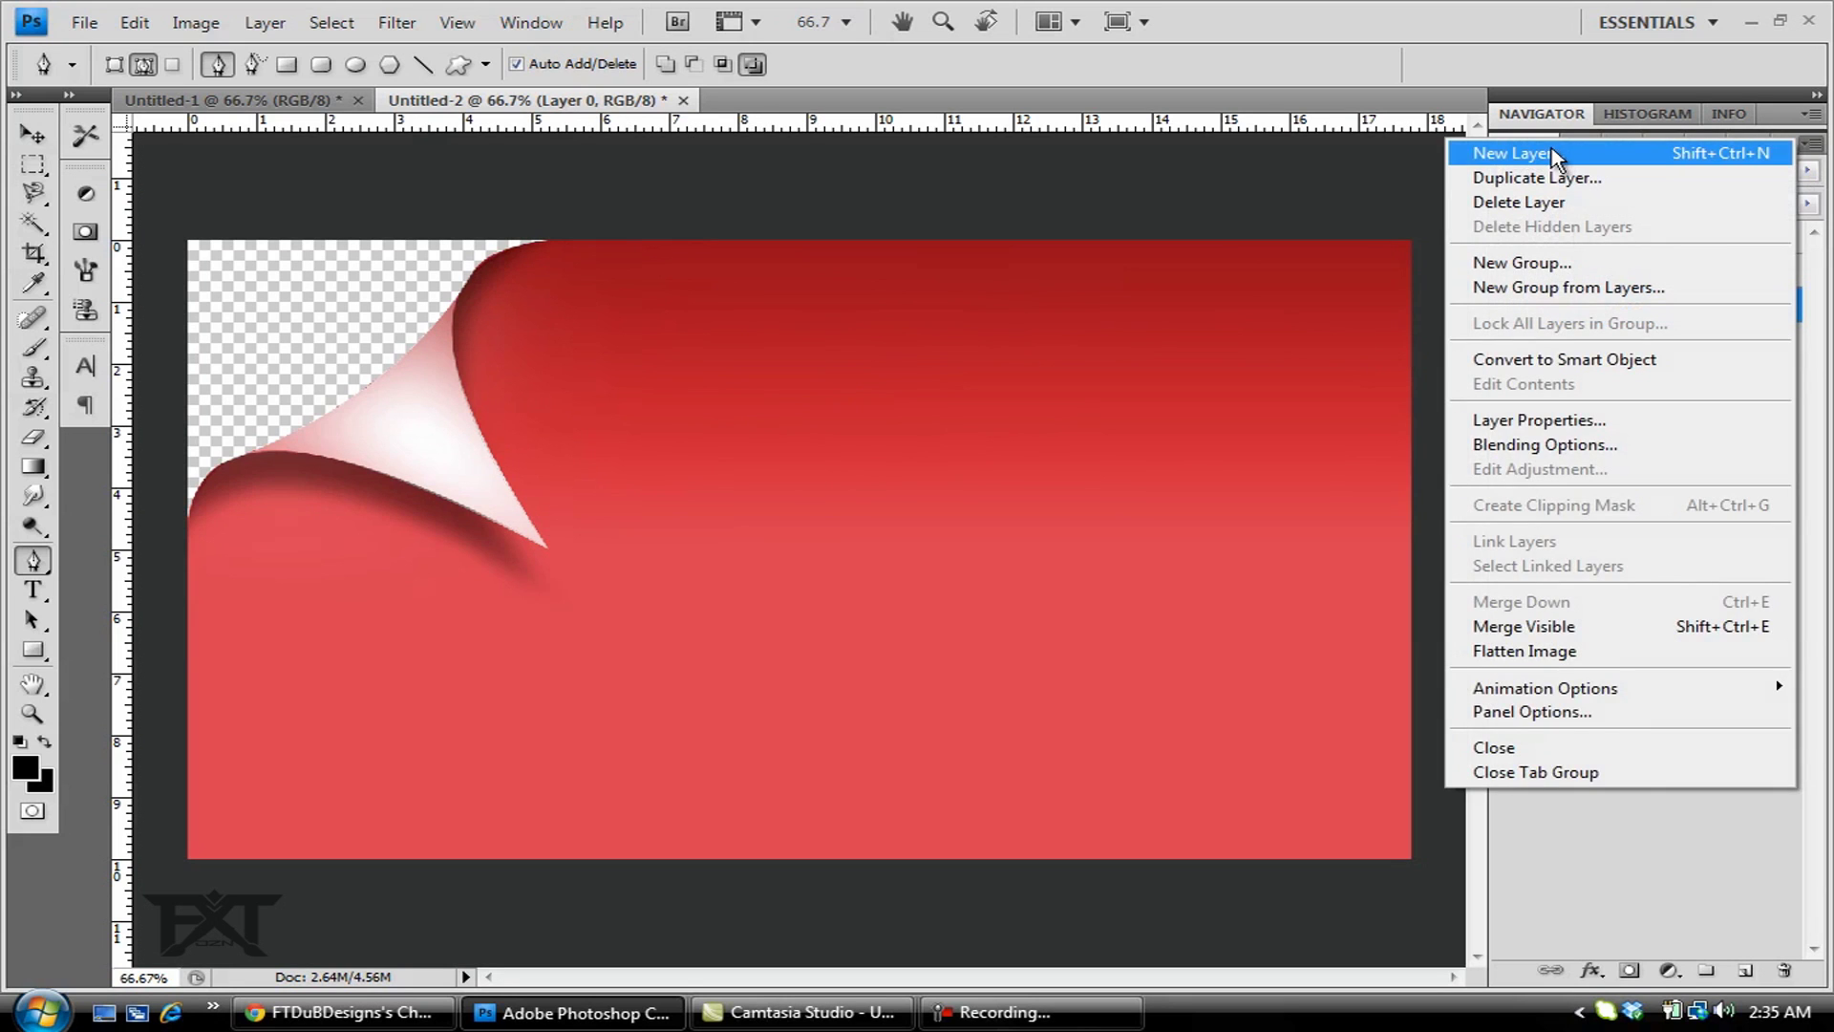
click(1796, 151)
click(1156, 320)
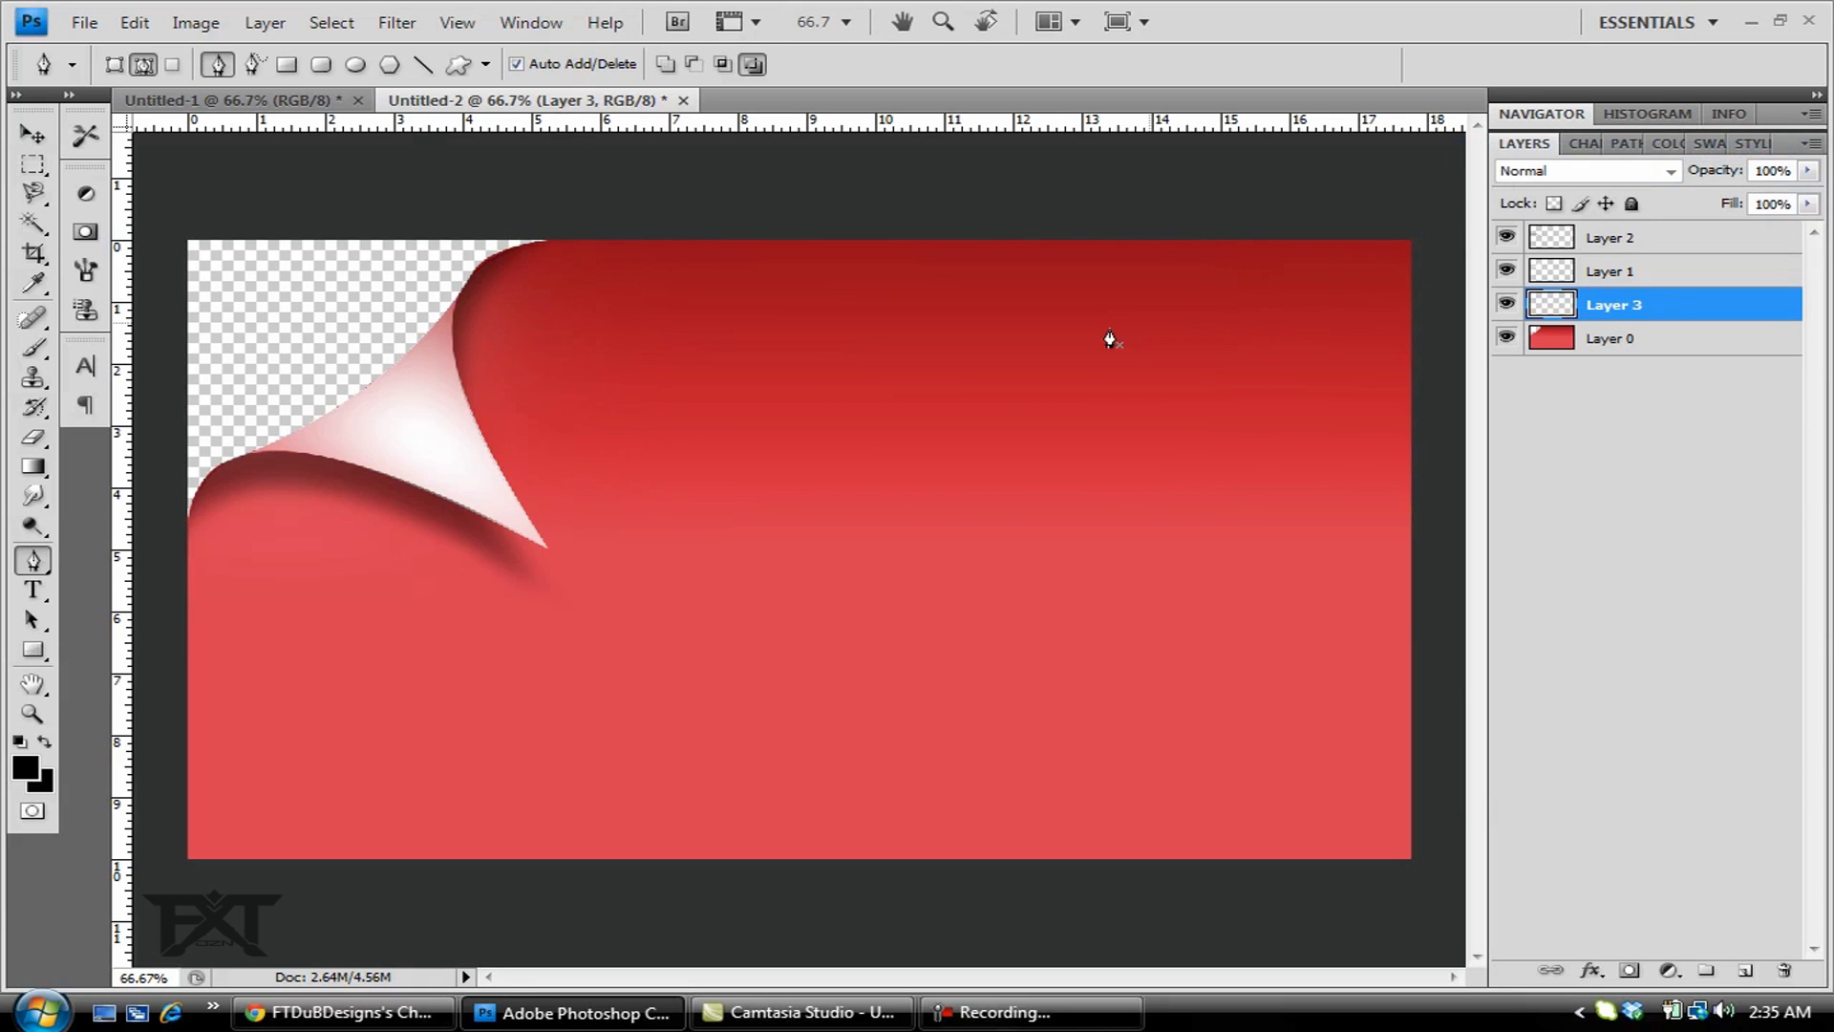
click(33, 649)
click(181, 648)
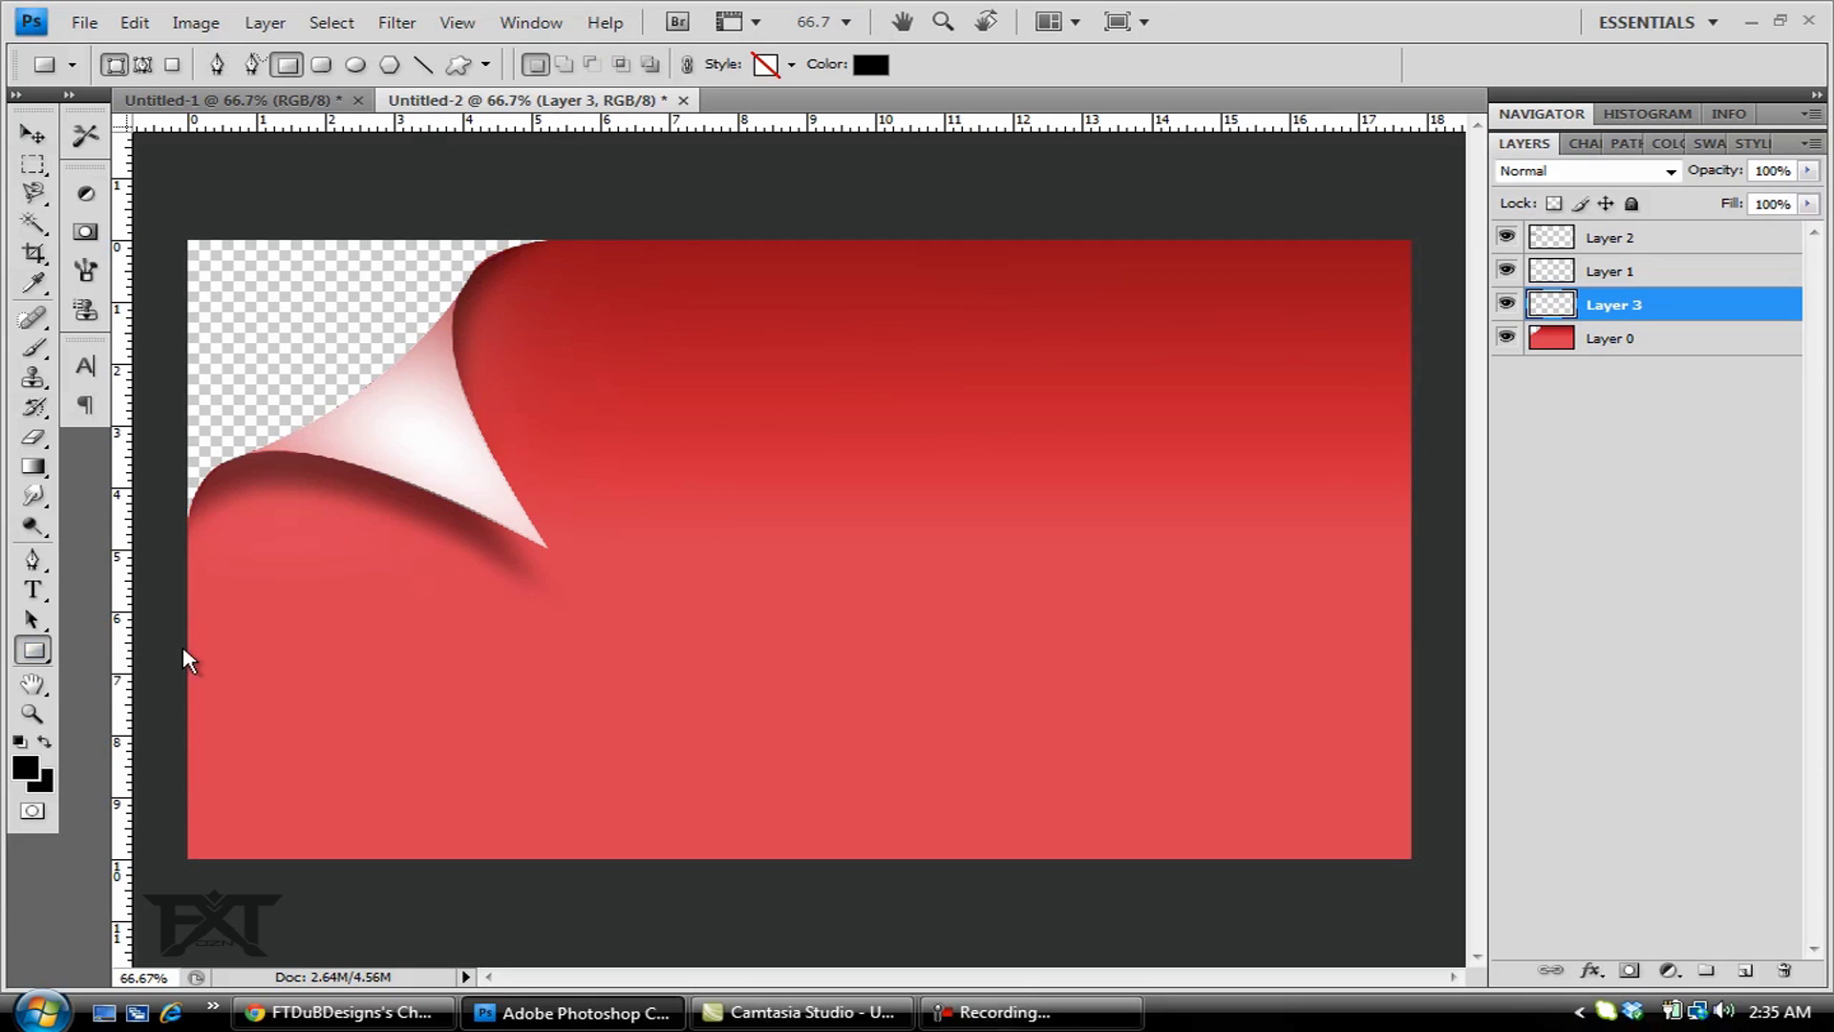
click(26, 767)
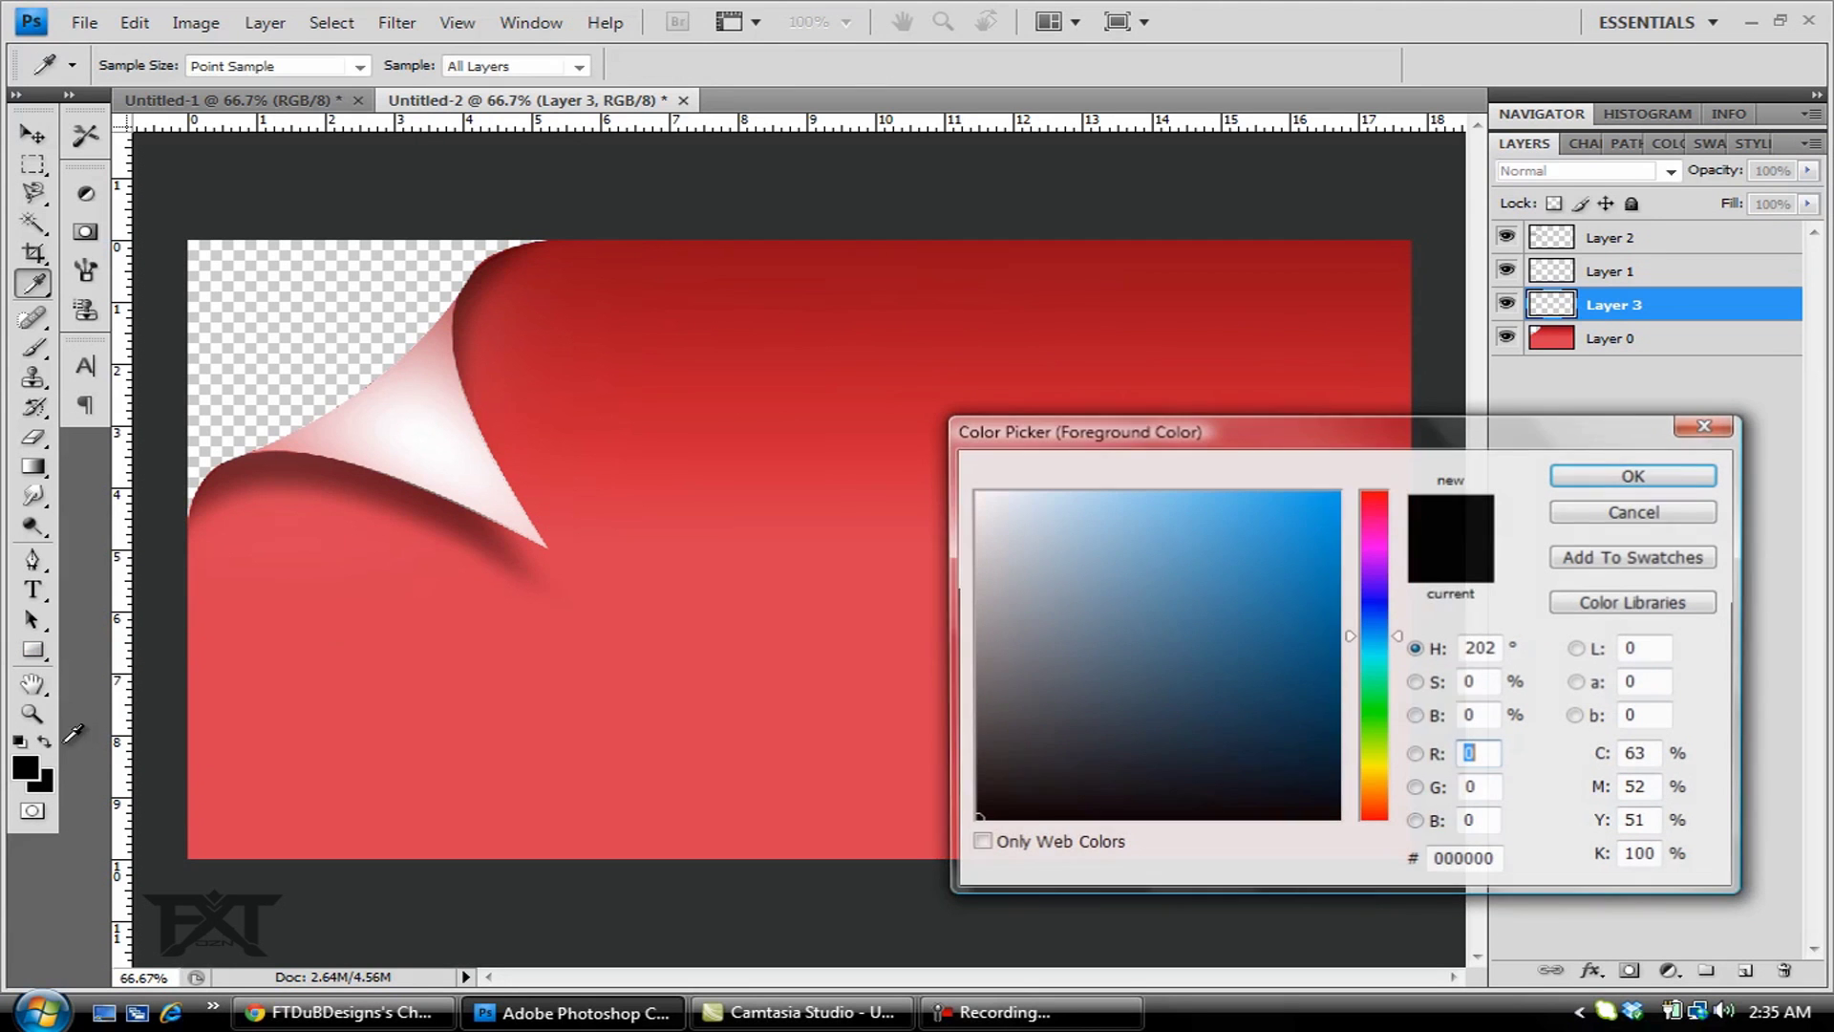
click(975, 737)
click(1625, 476)
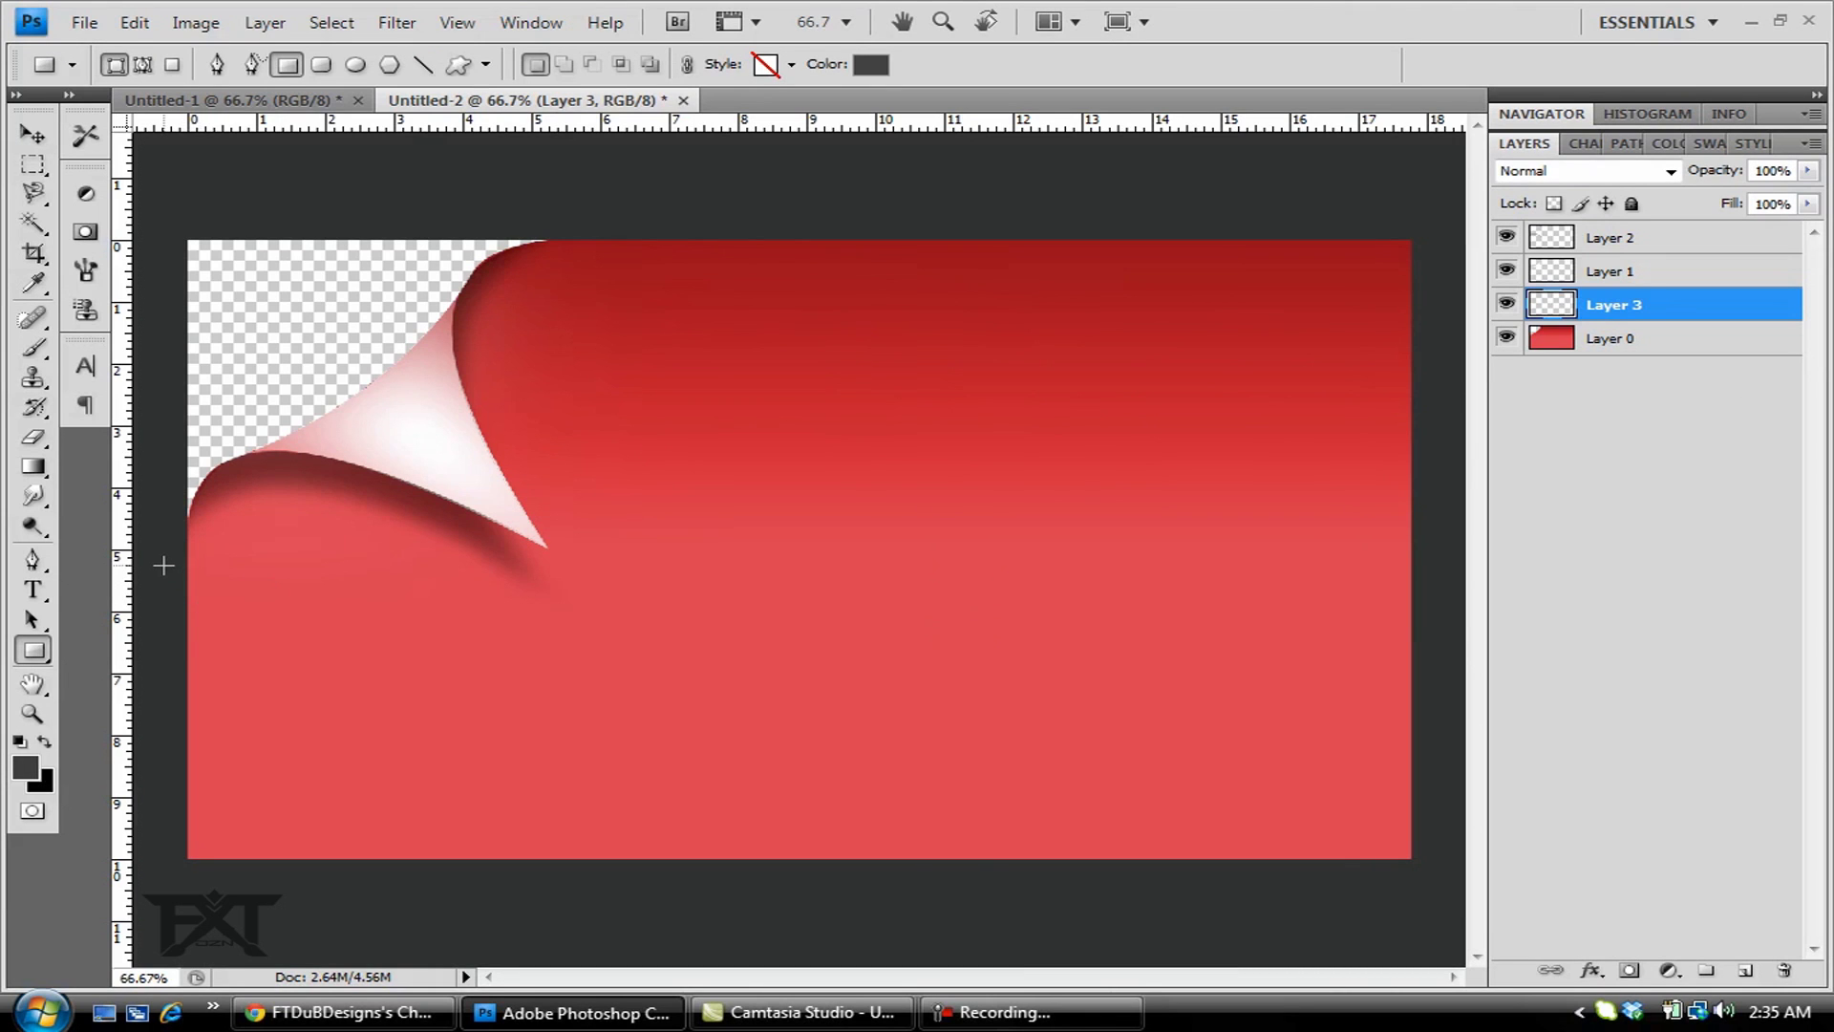
drag(164, 566, 622, 212)
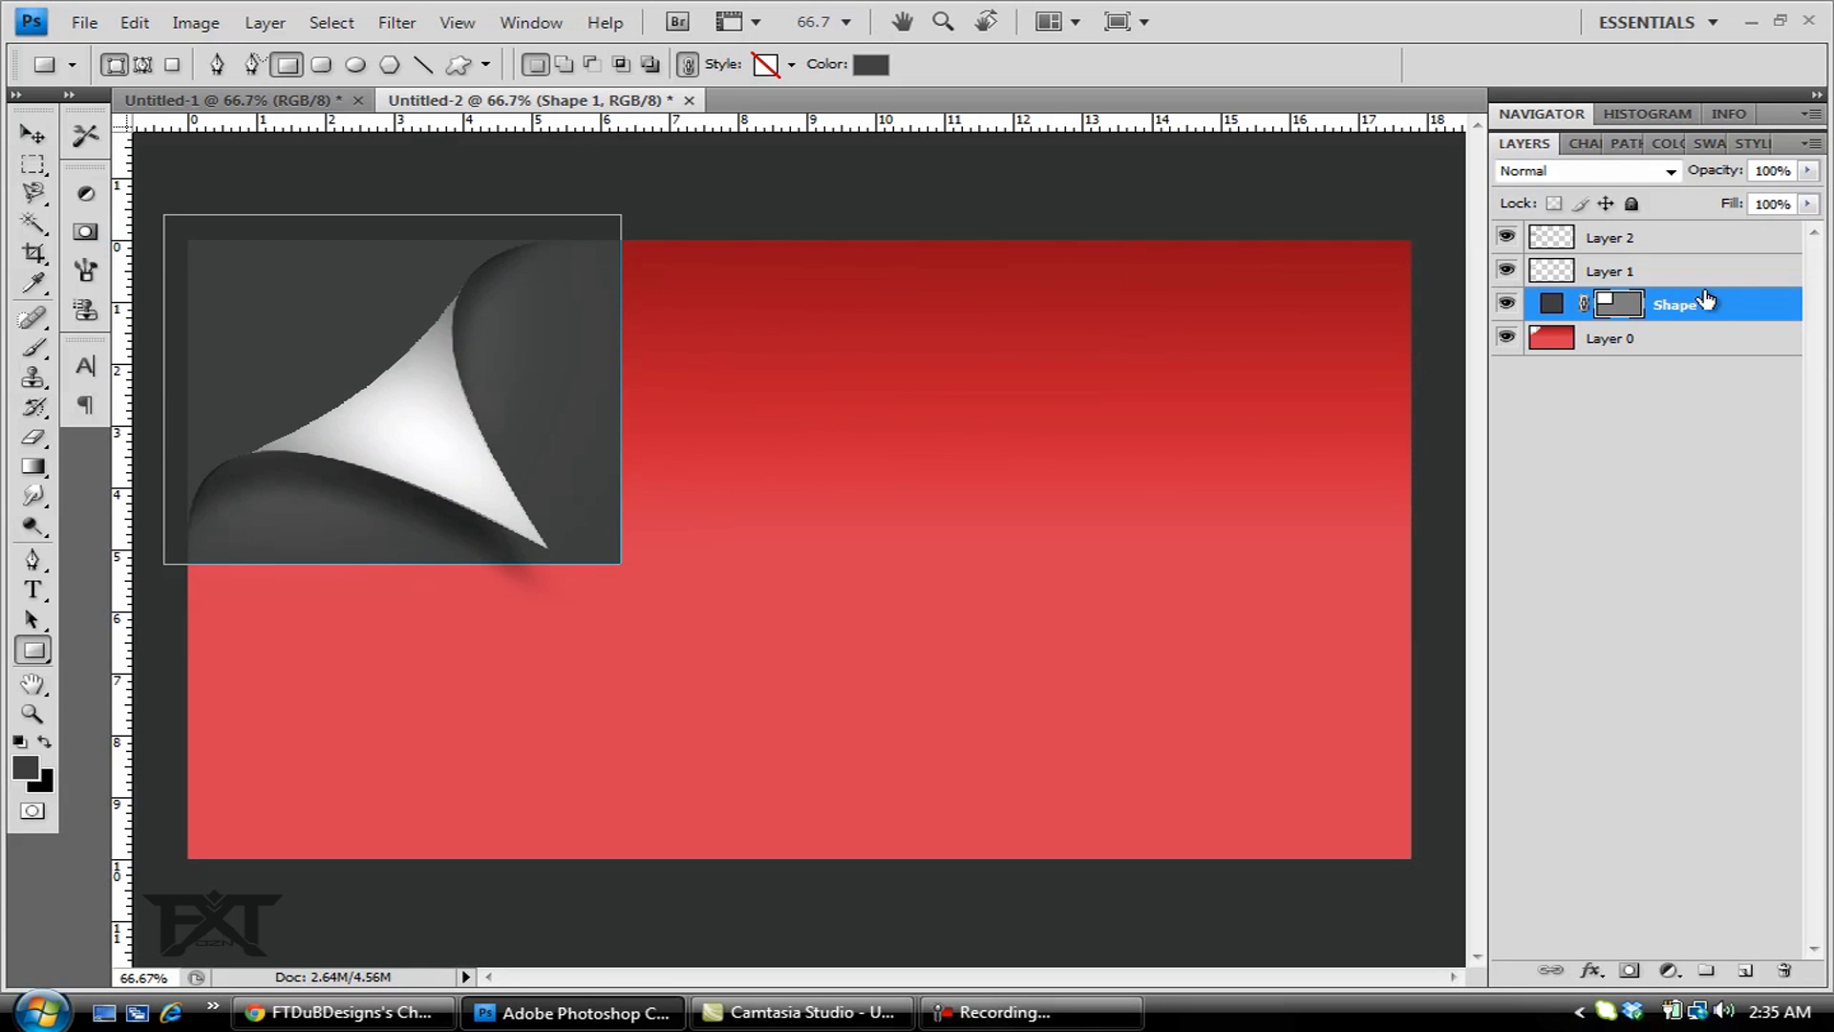
- Rasterize the Shape 1 layer and move it below Layer 0
right_click(1734, 303)
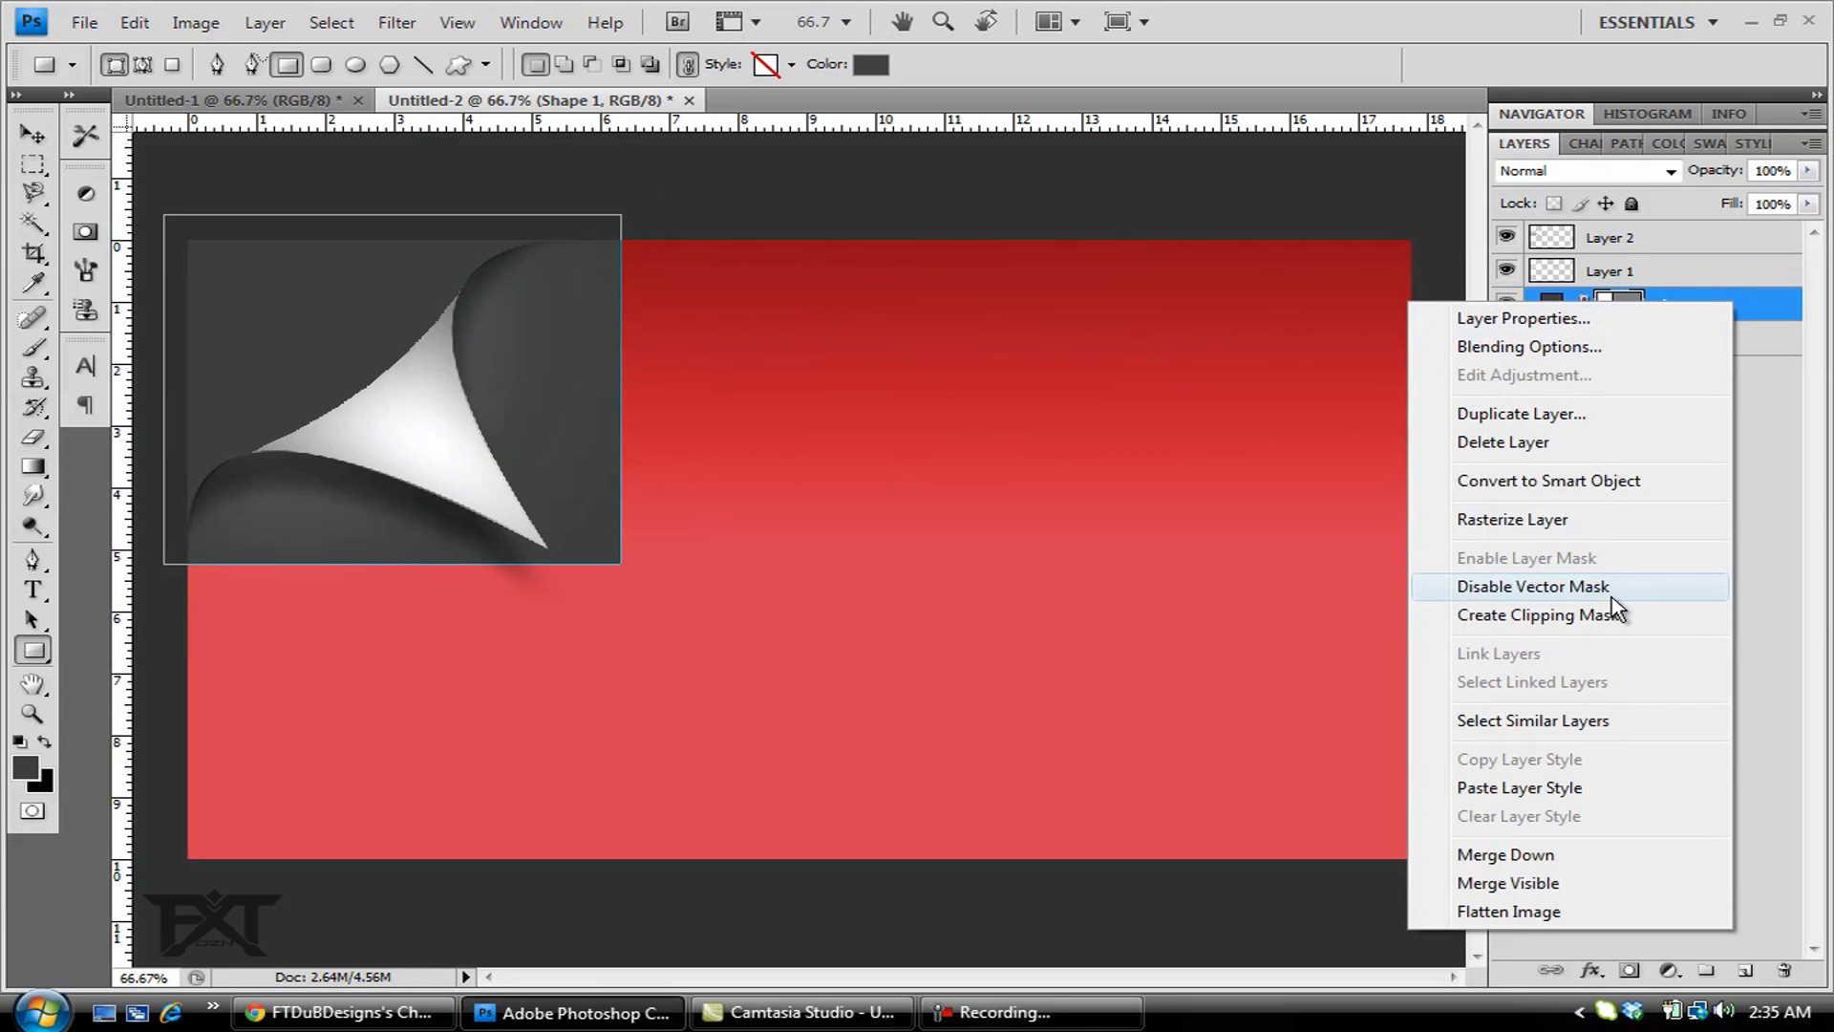
click(1622, 531)
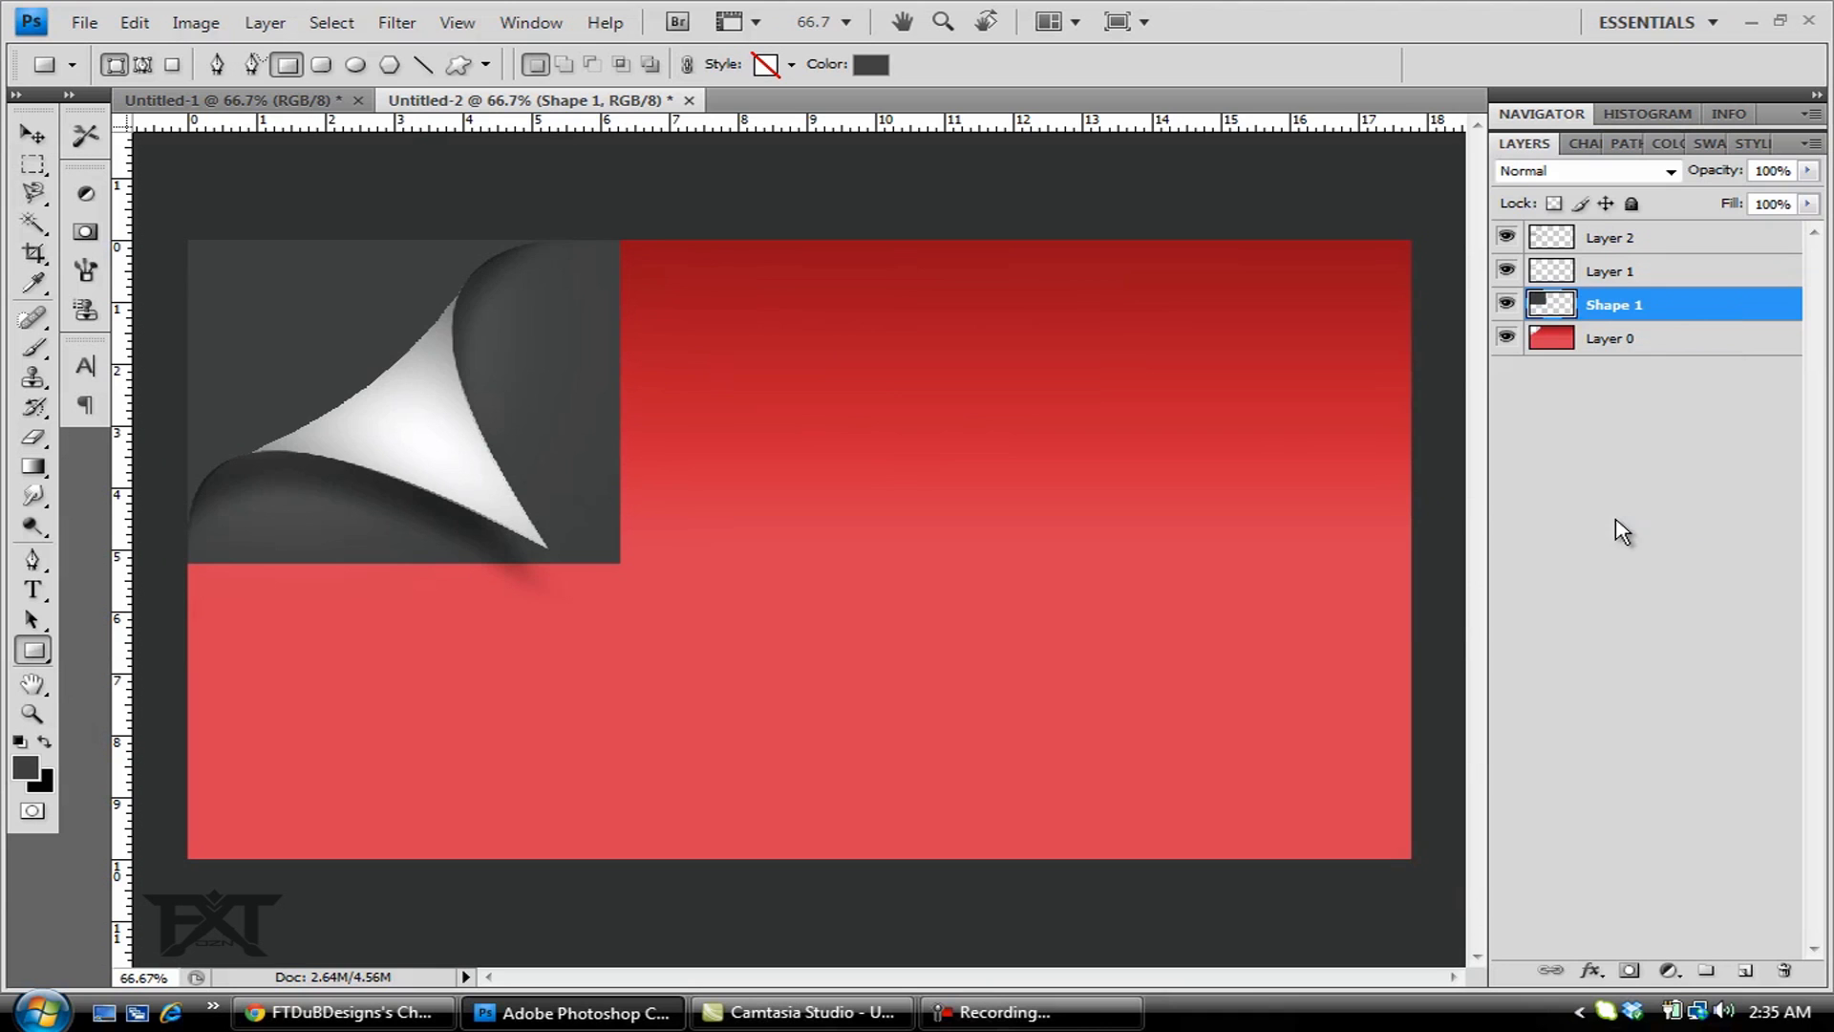
drag(1687, 308, 1654, 359)
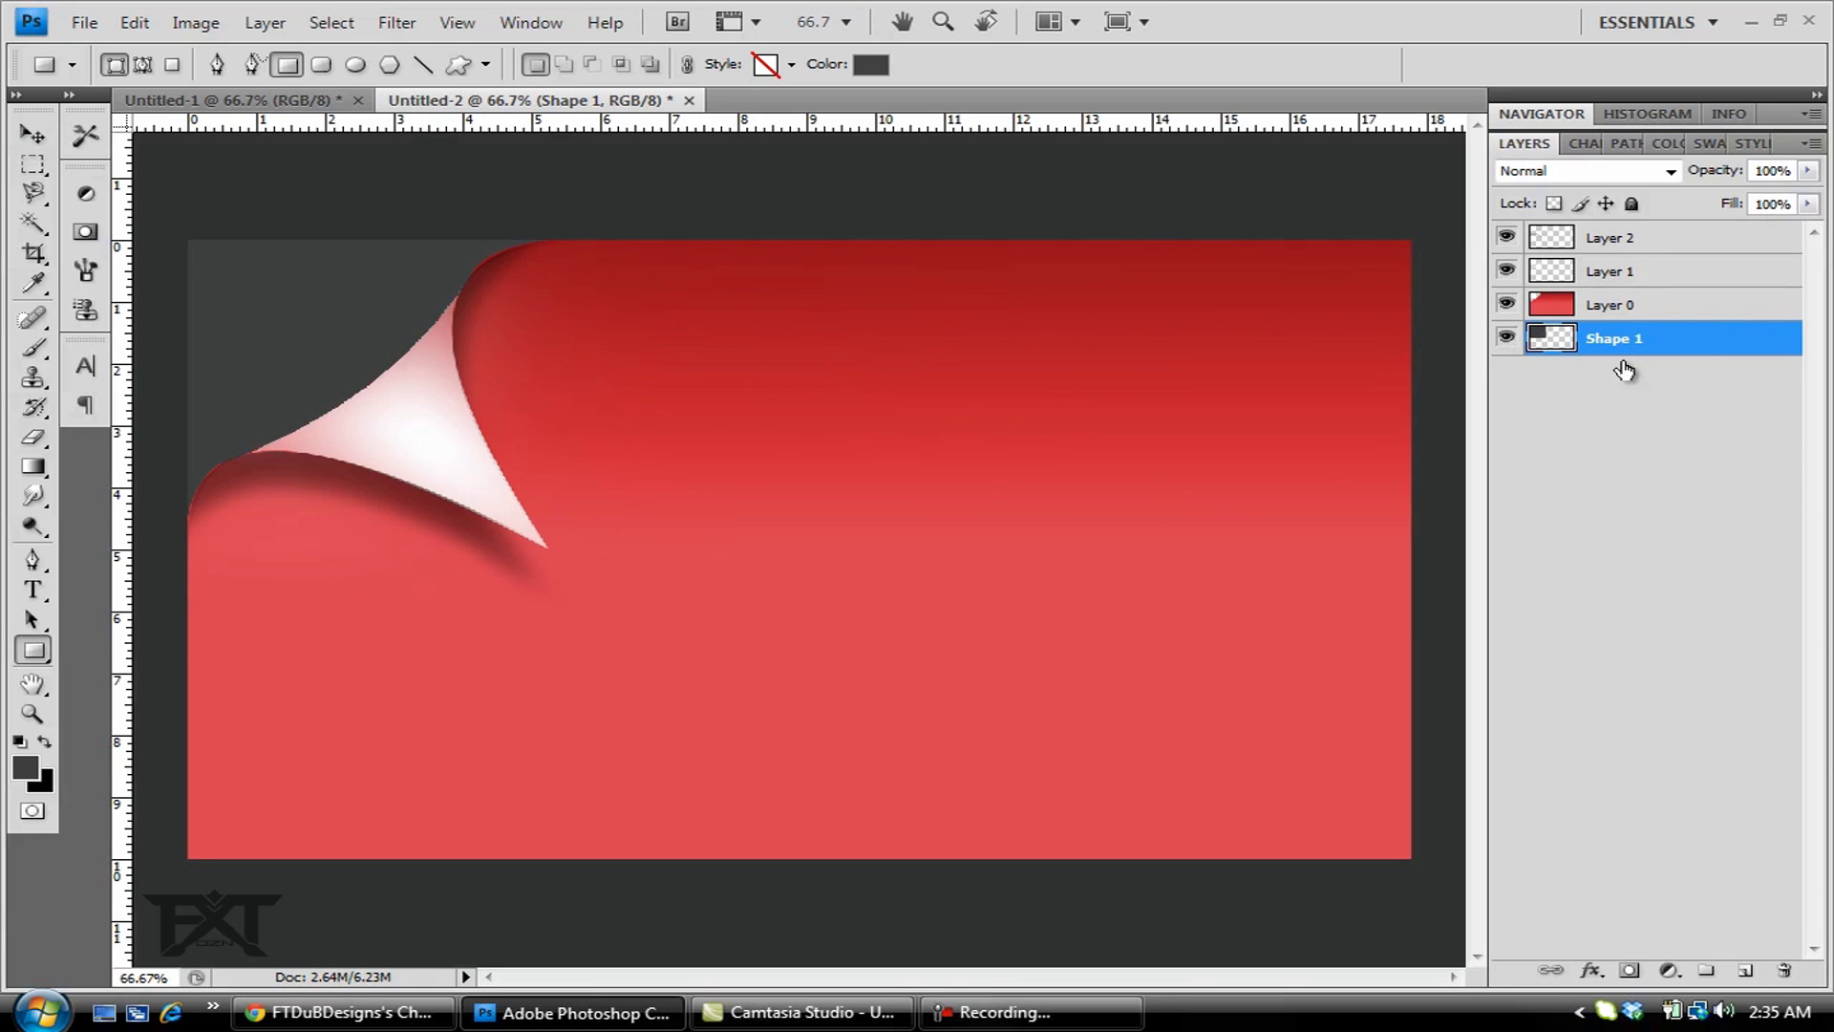
- Add a new Layer 3 and set the foreground colour to pure black
click(1810, 144)
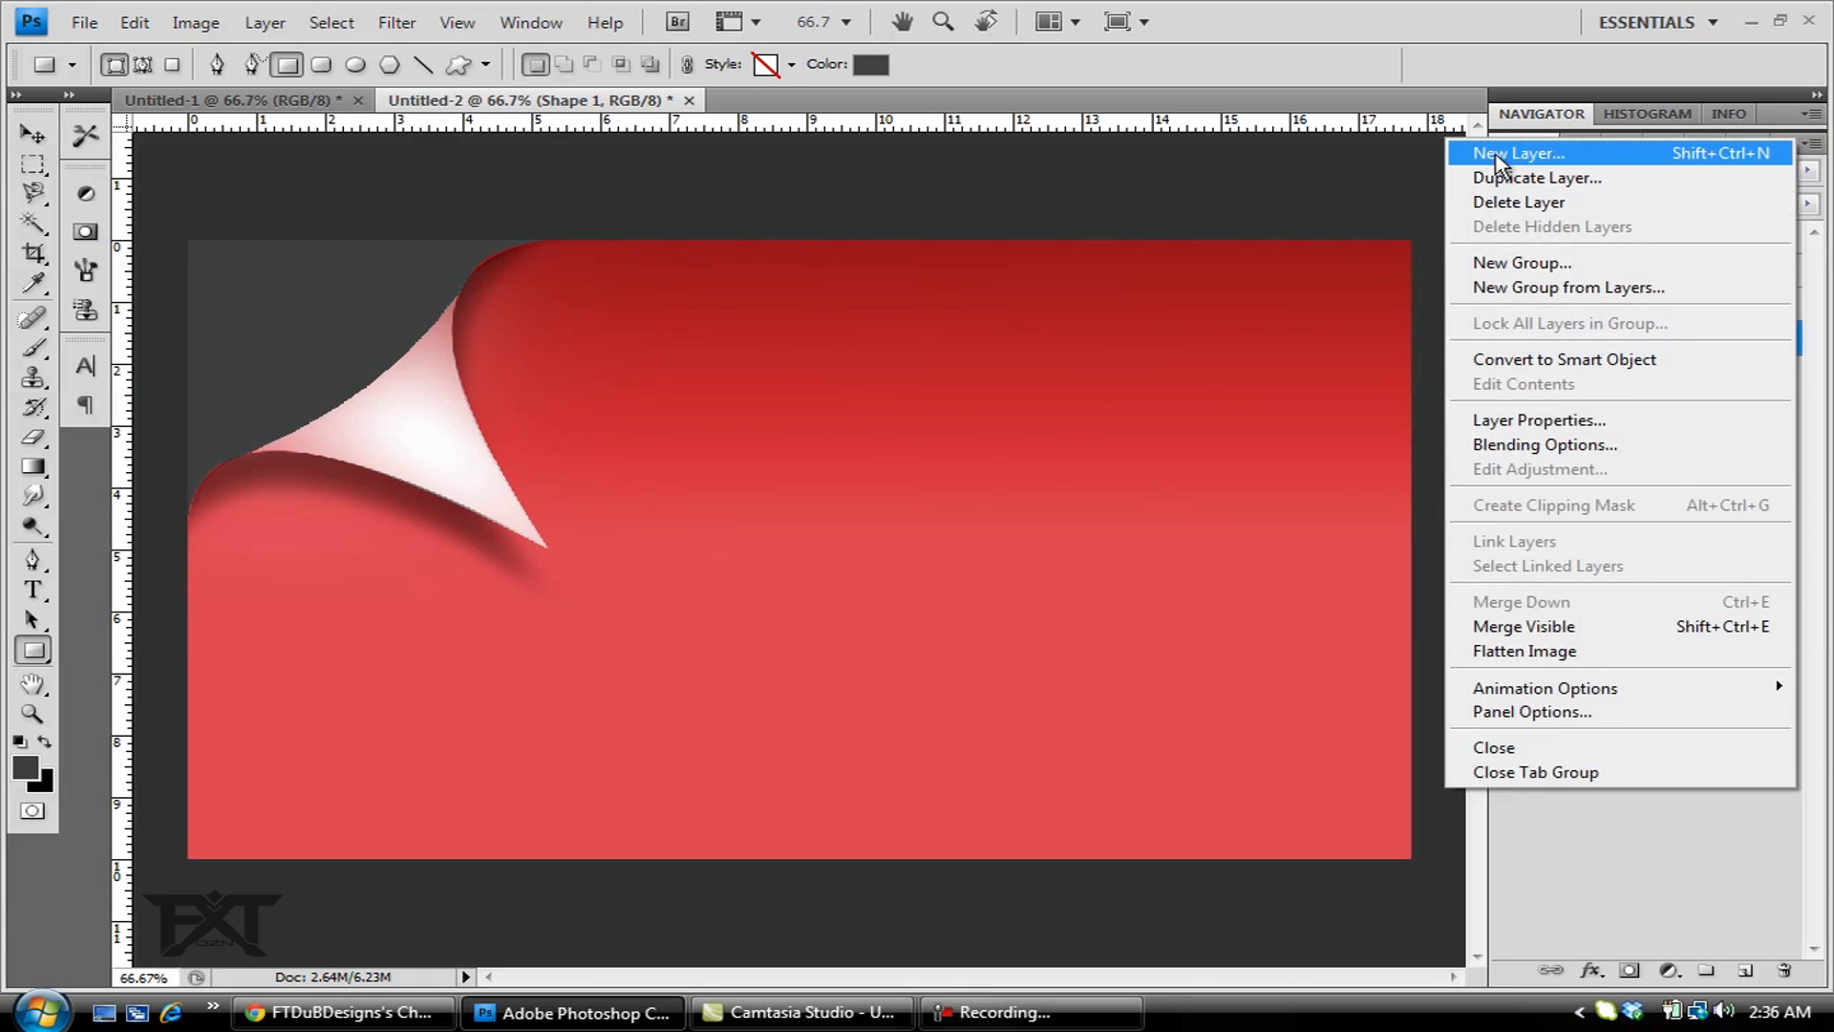
click(1495, 156)
click(1163, 323)
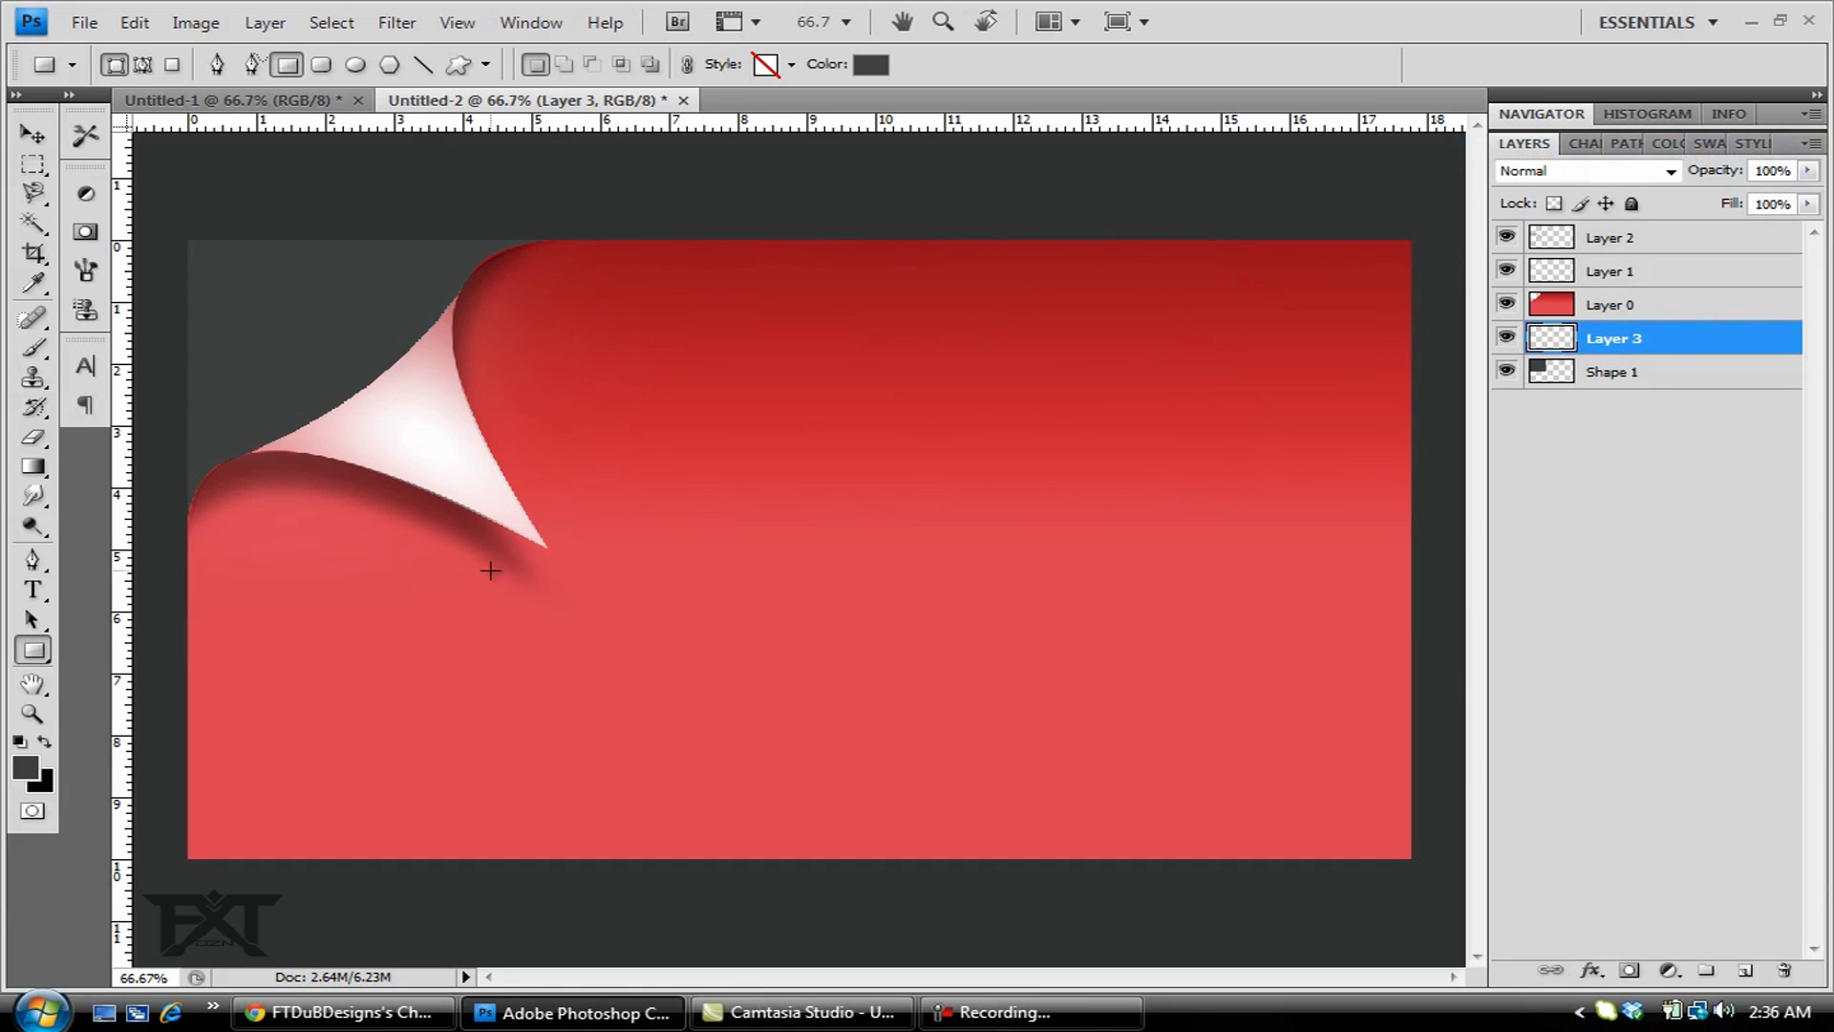
click(25, 768)
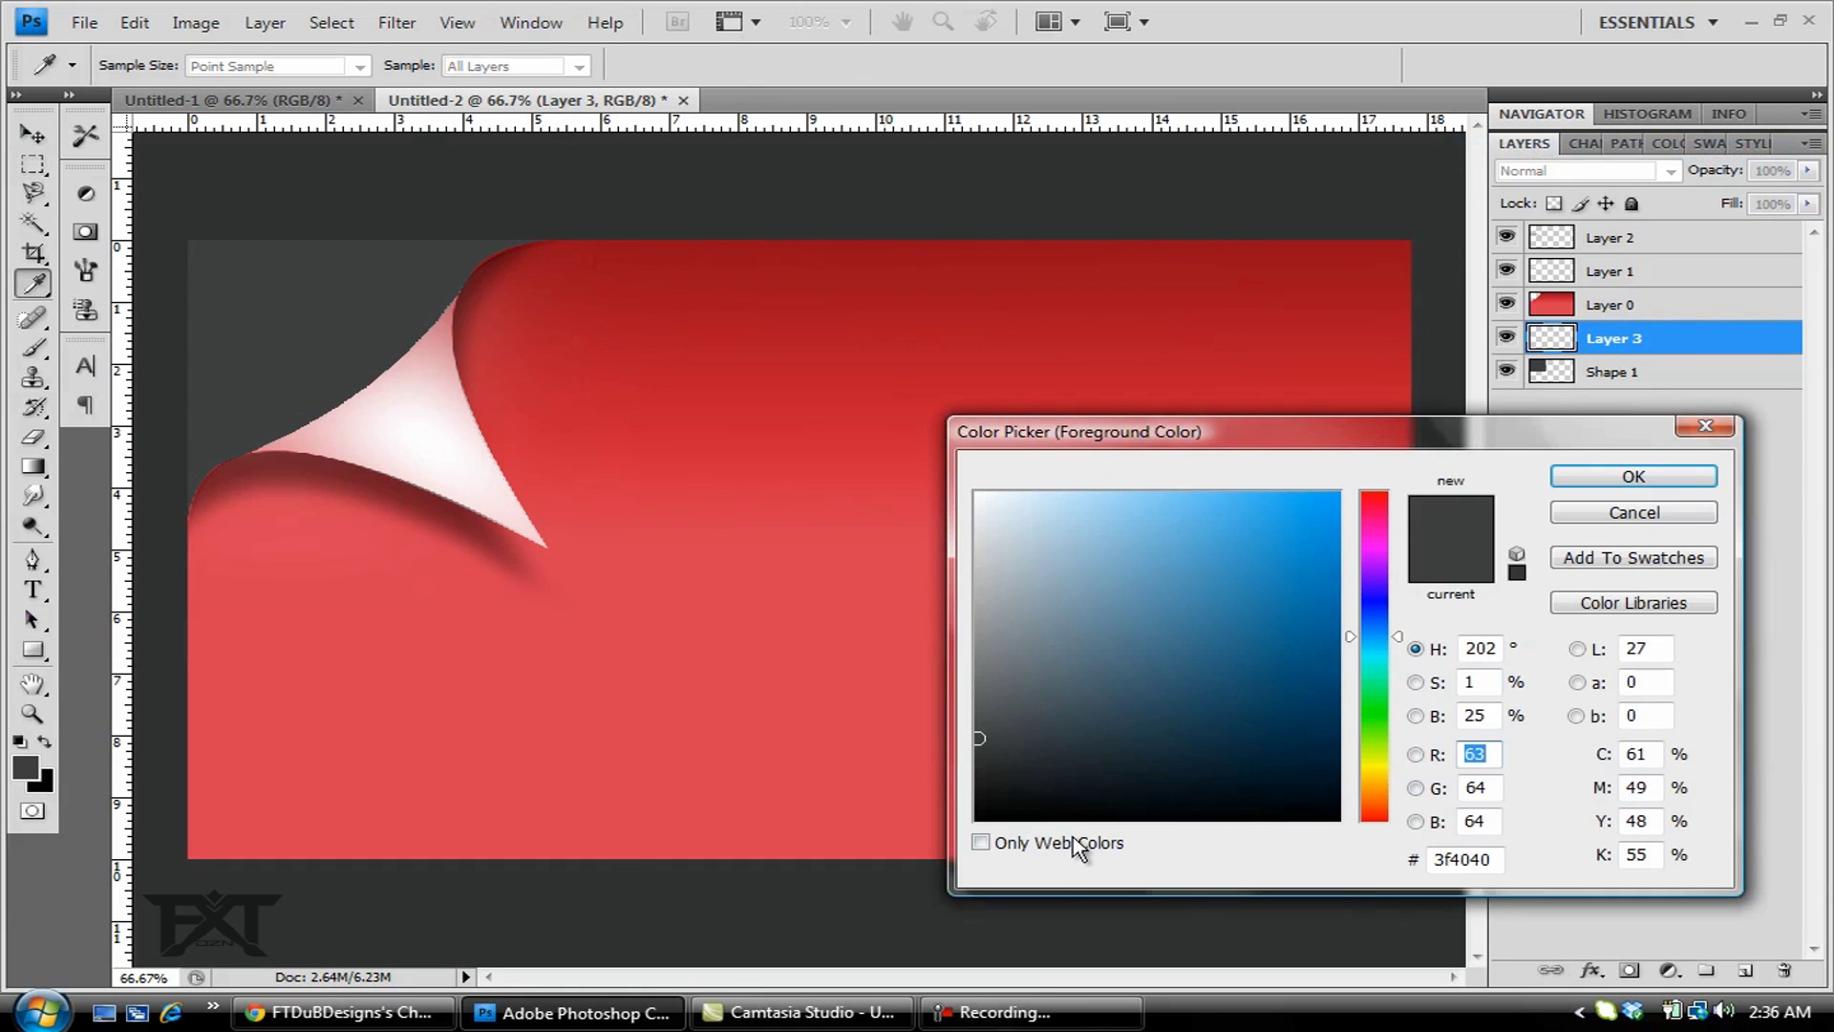
drag(1002, 793, 976, 820)
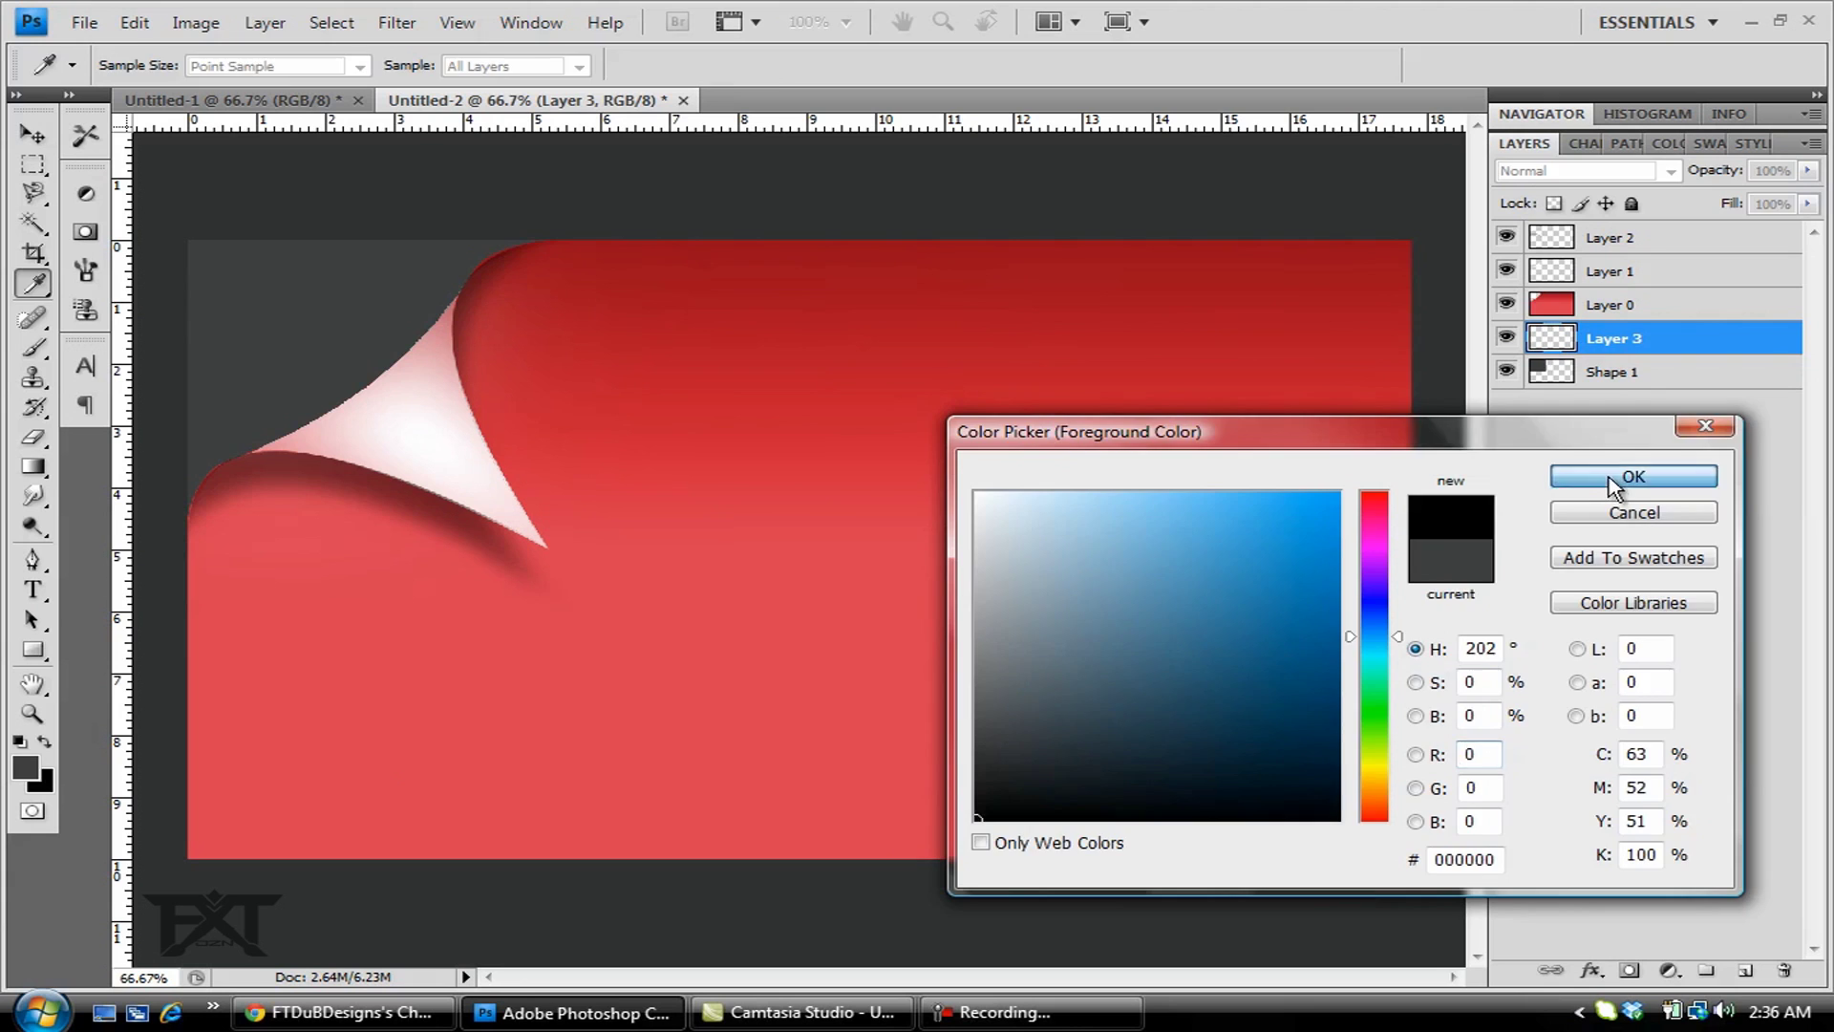
click(1634, 476)
key(u)
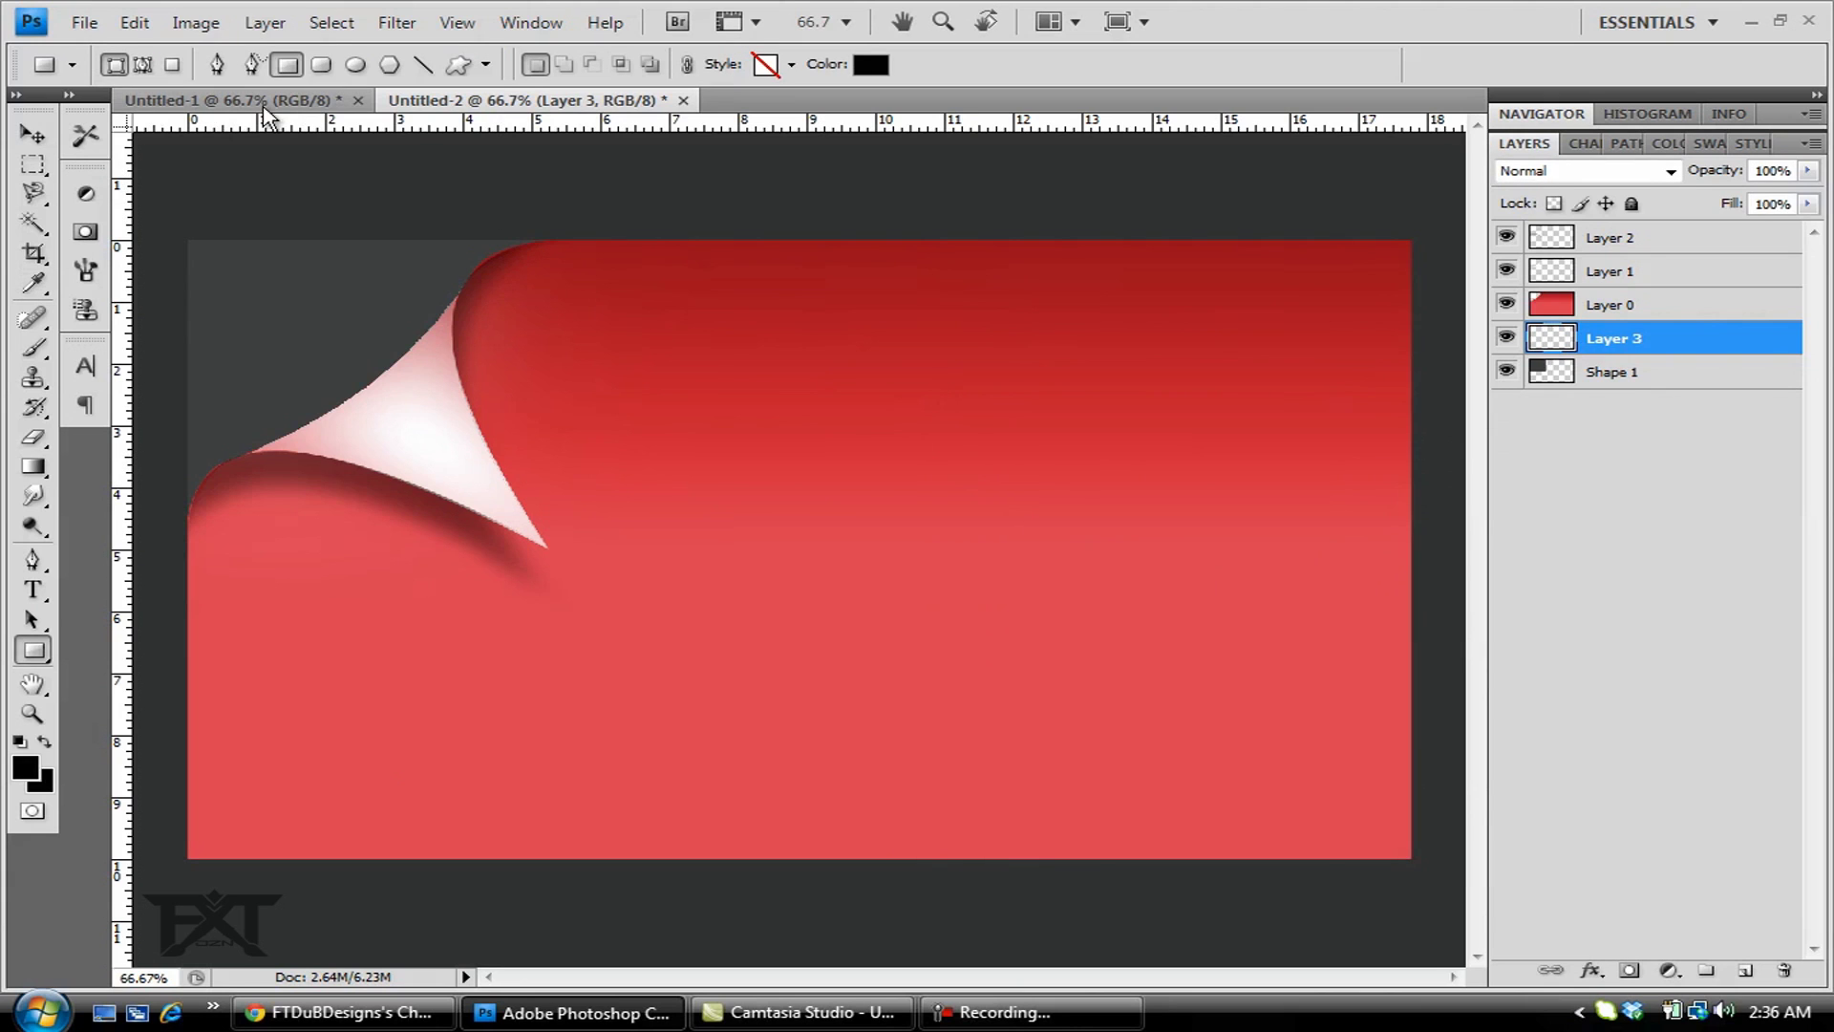
- Paint soft black shadows along the curl's edges with a 200 px soft brush
click(45, 350)
click(196, 65)
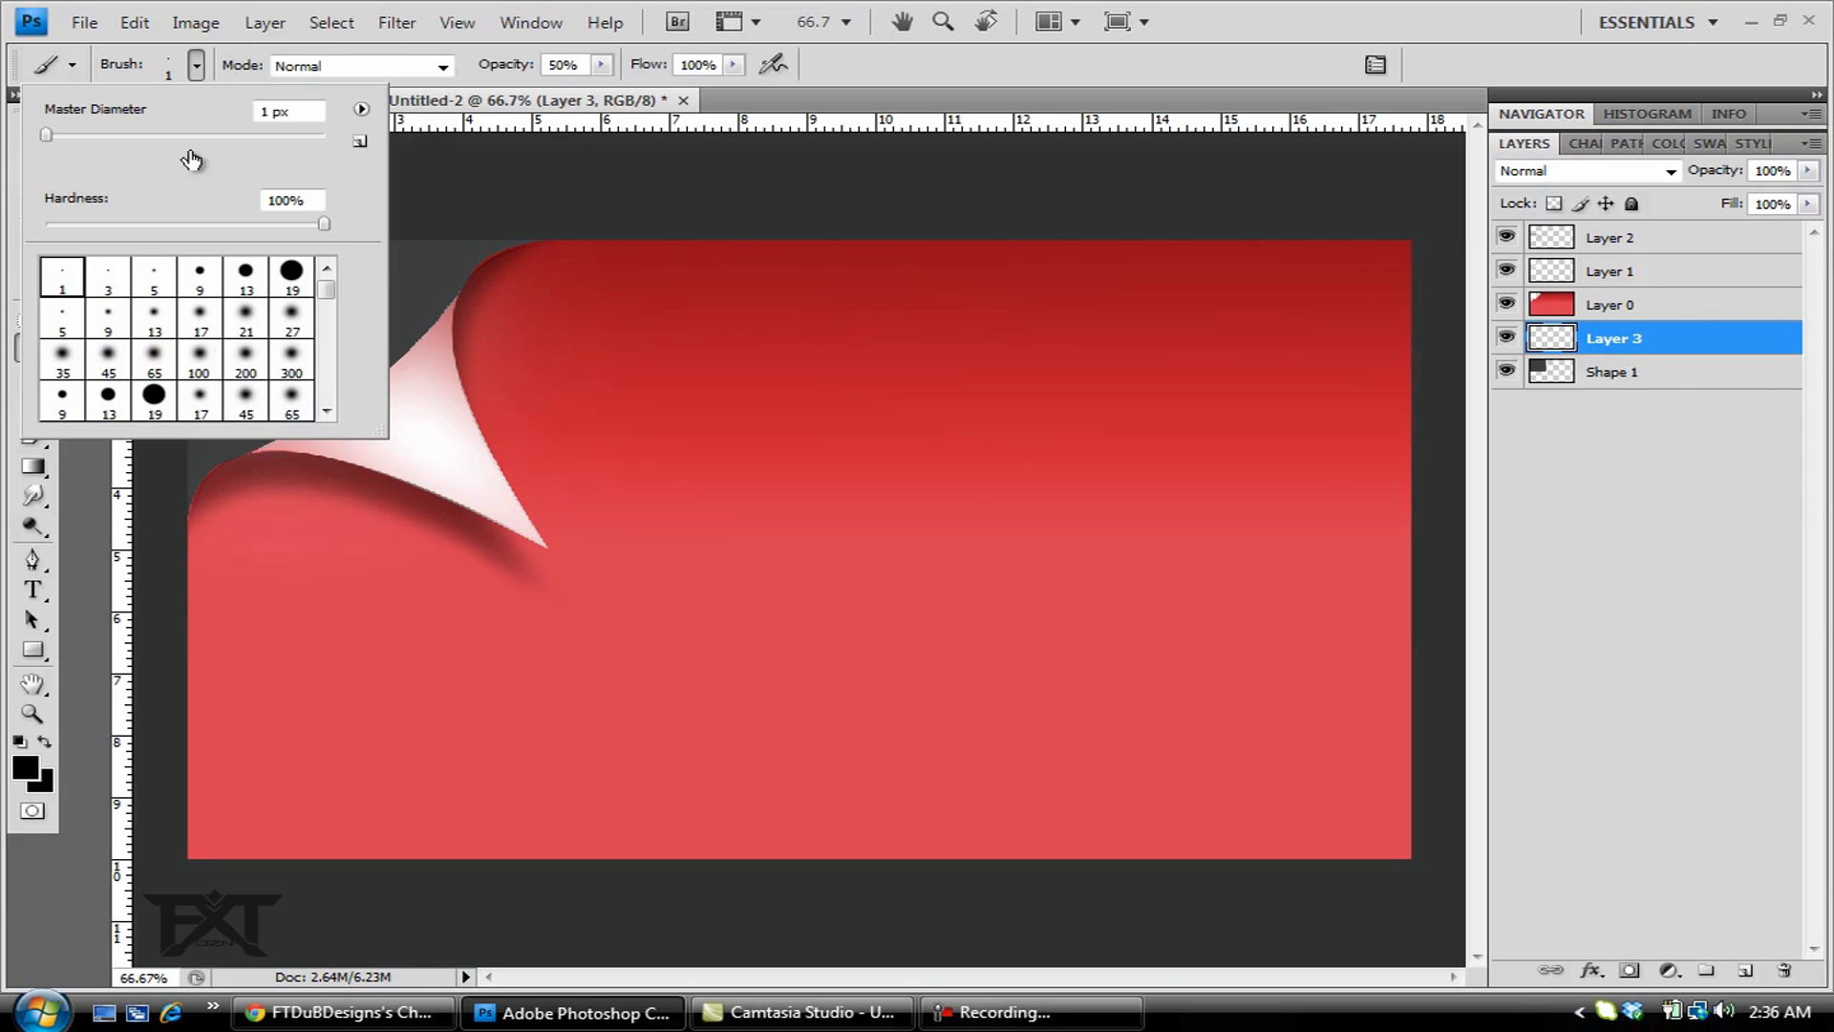
click(246, 361)
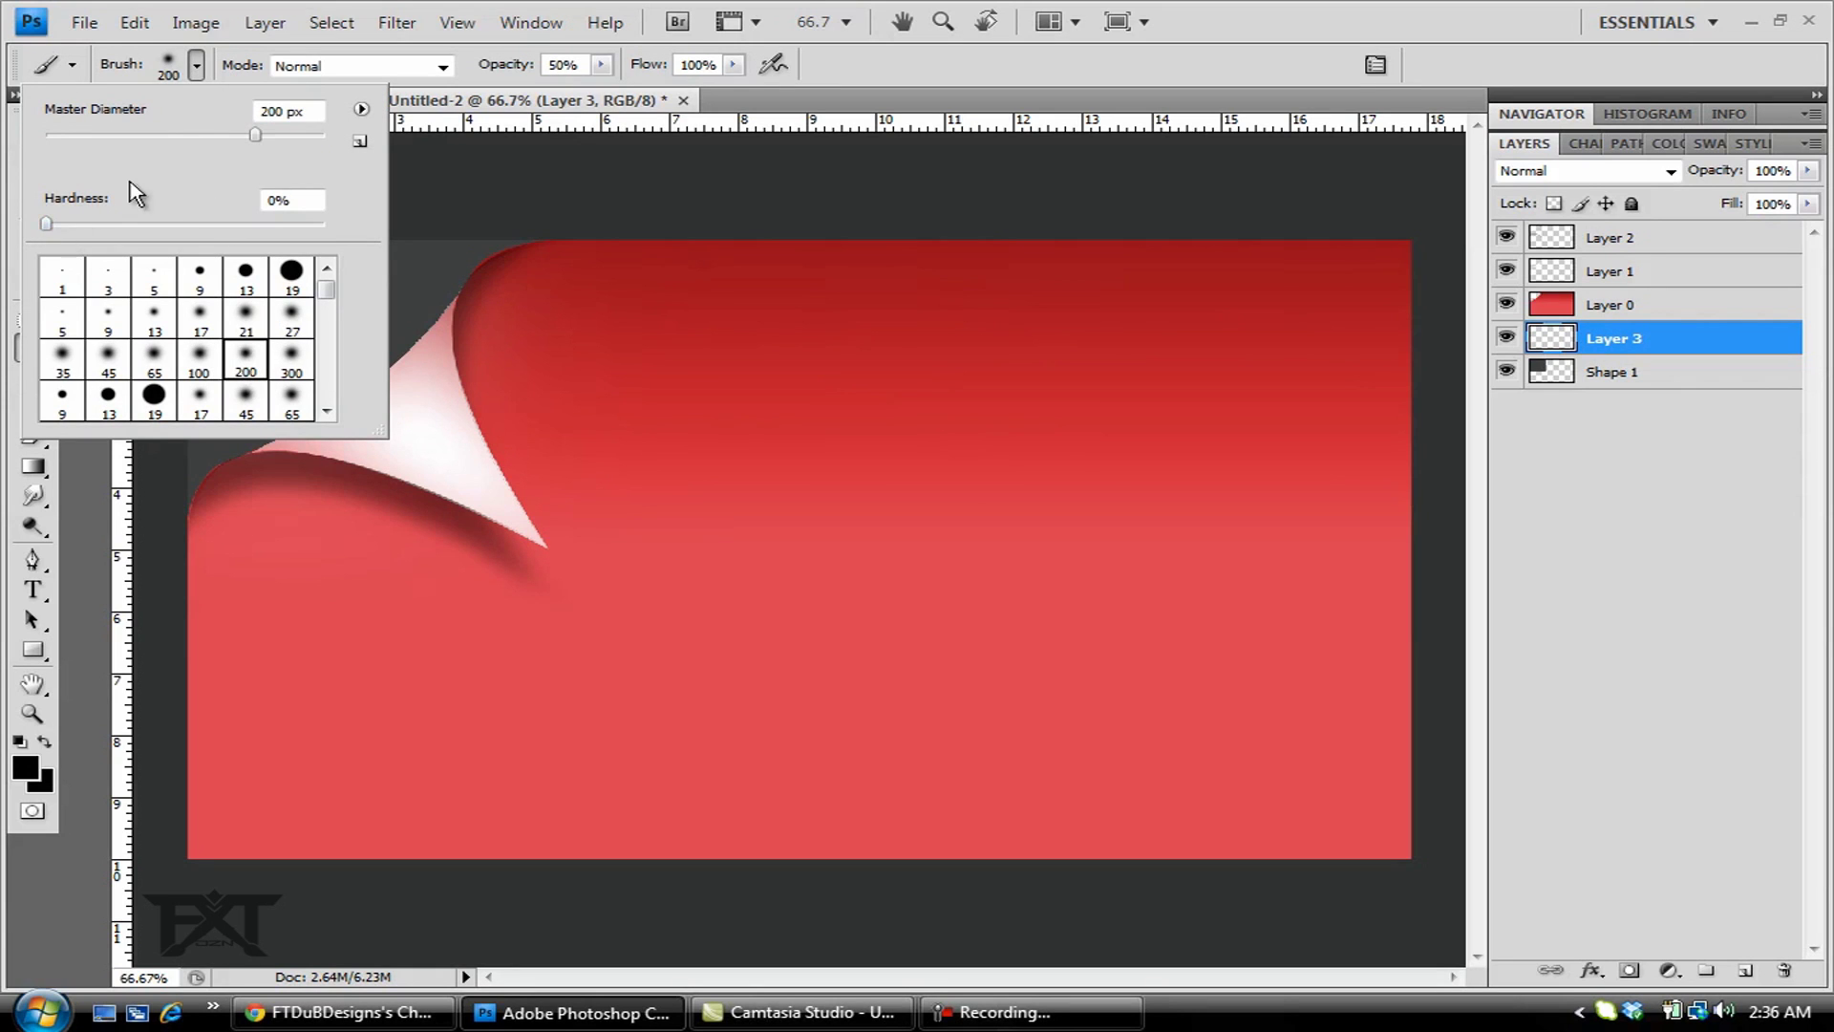
click(196, 65)
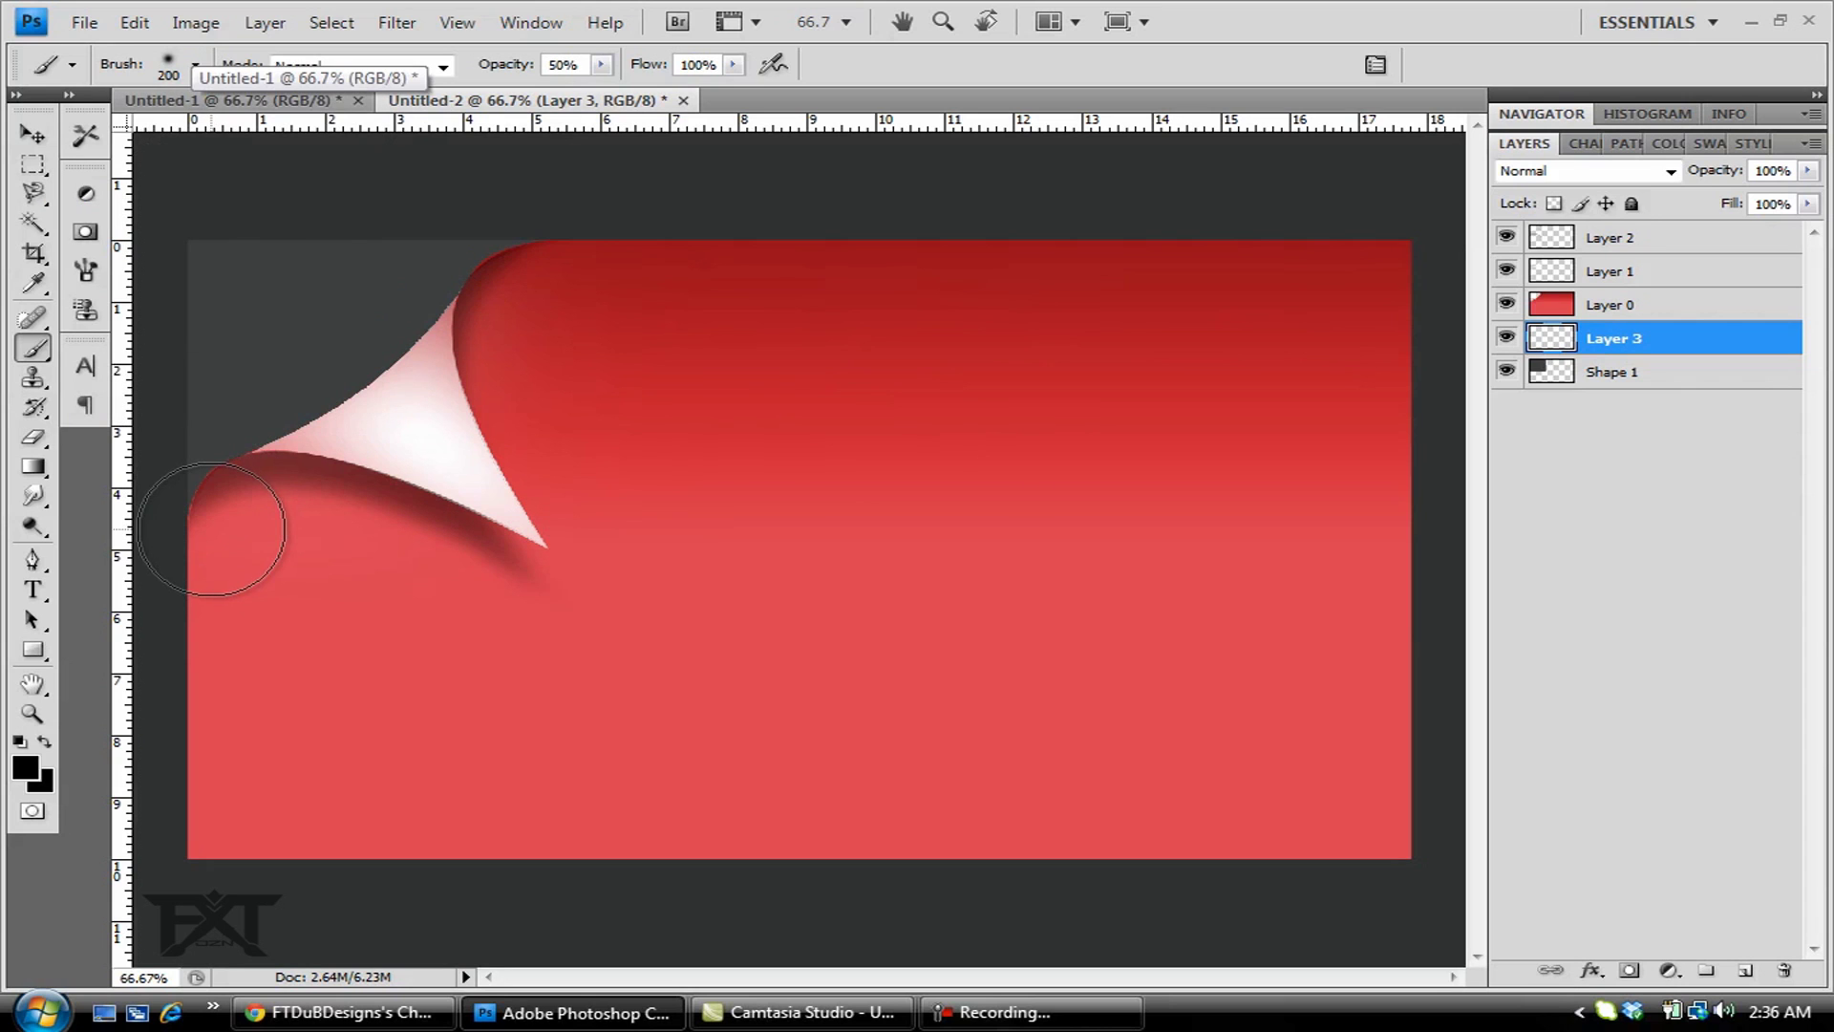
mouse_move(212, 551)
mouse_down()
mouse_move(396, 415)
mouse_move(504, 307)
mouse_move(669, 254)
mouse_up()
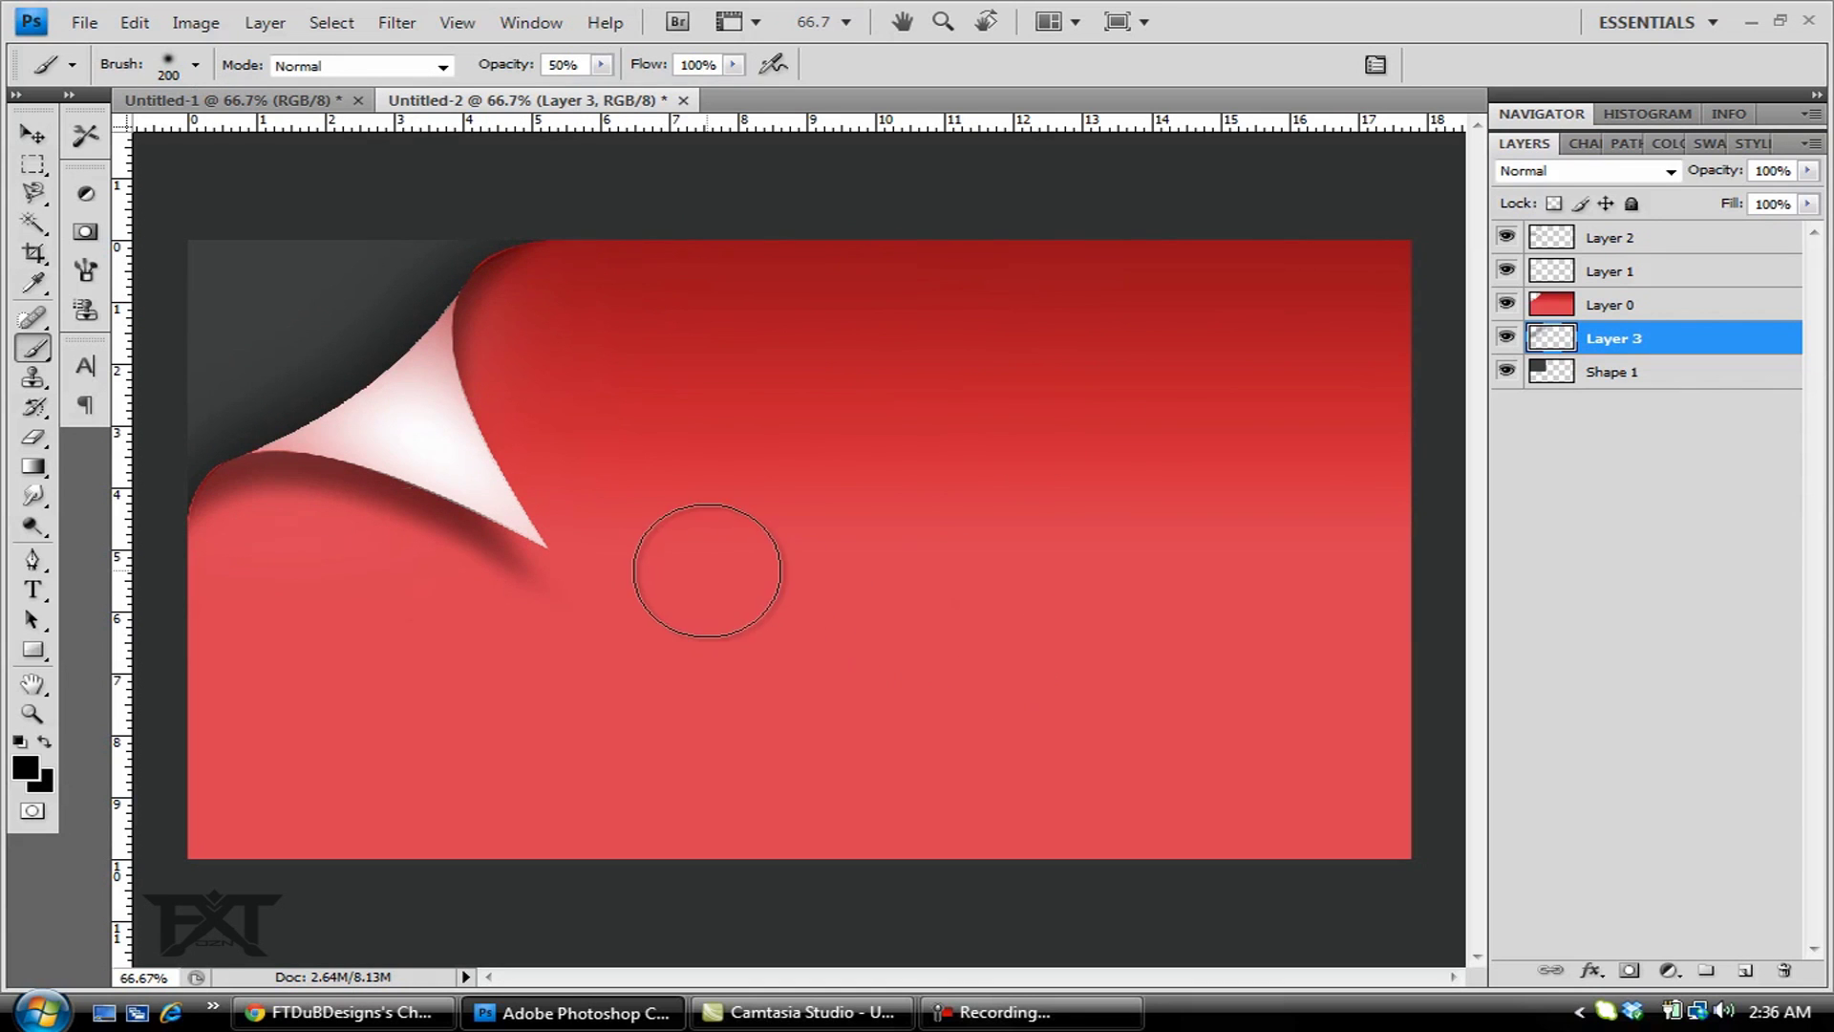
mouse_move(258, 530)
mouse_down()
mouse_move(299, 477)
mouse_move(360, 524)
mouse_up()
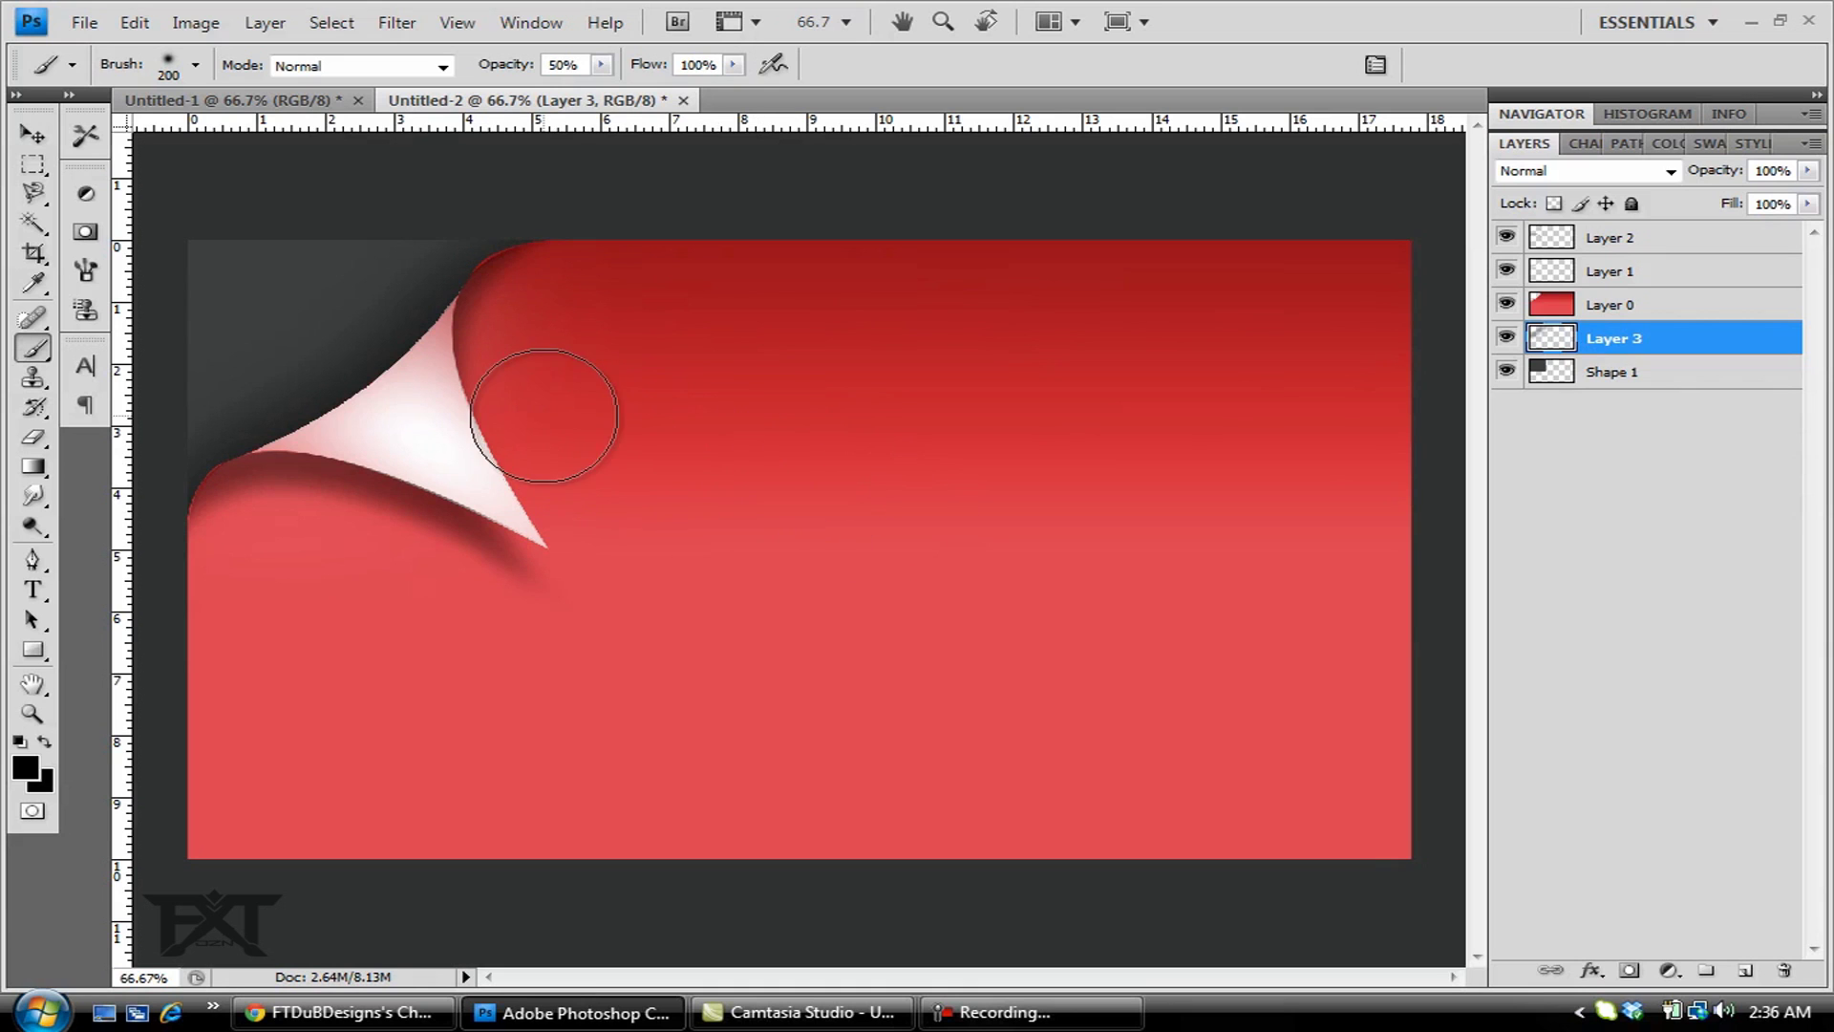
drag(533, 311, 586, 340)
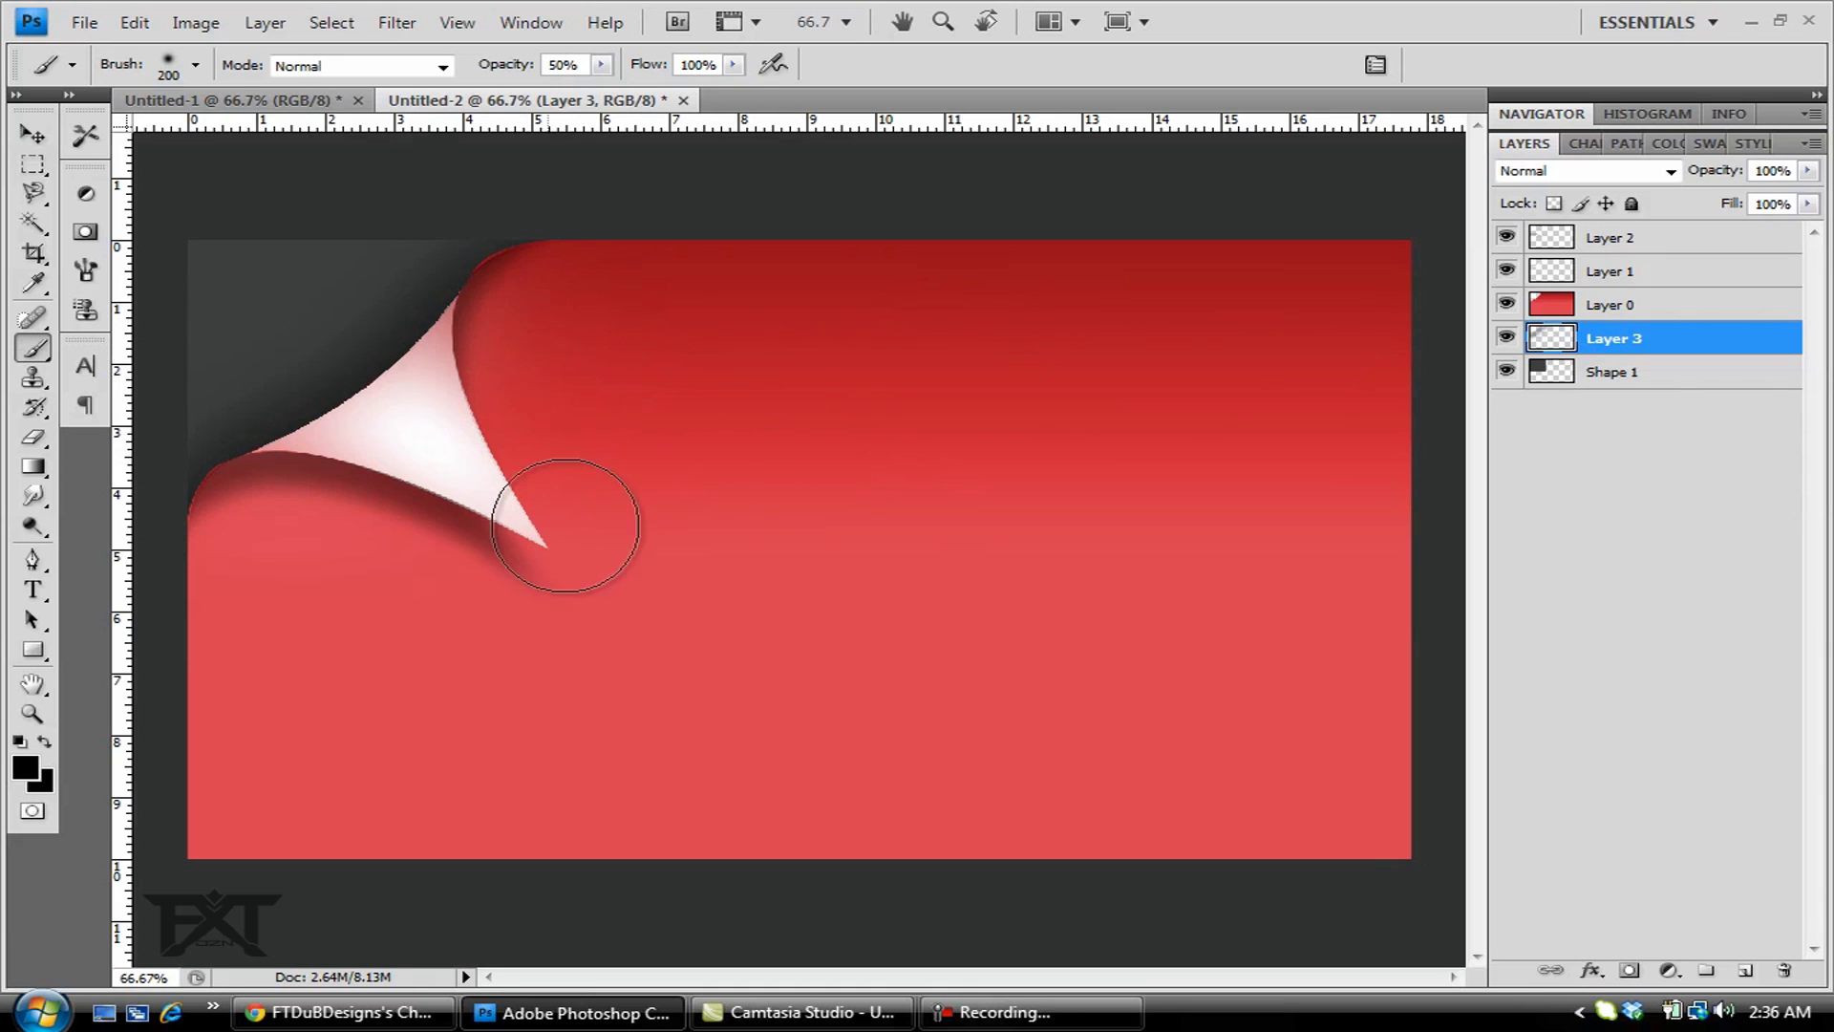